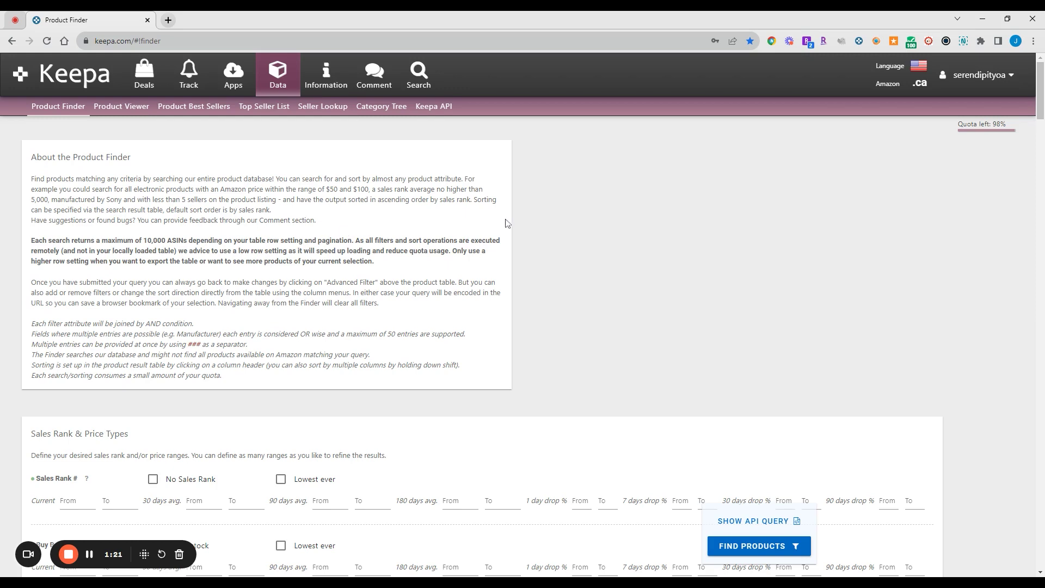
- Filter for lowest-ever prices on Amazon, New, New 3rd Party FBA and New 3rd Party FBM, and run the product search
scroll(576, 370, down, 5)
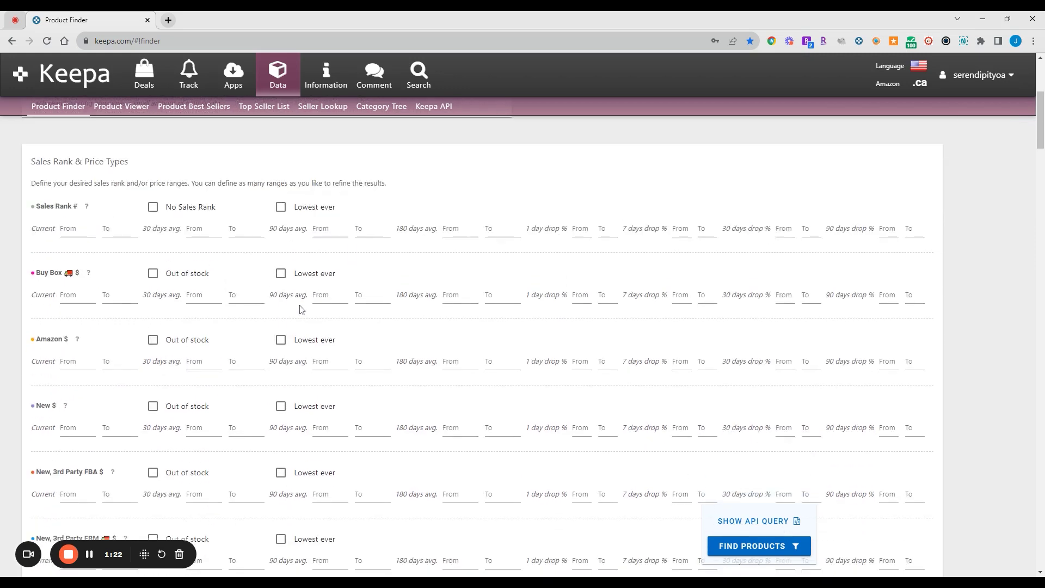
click(281, 408)
click(281, 340)
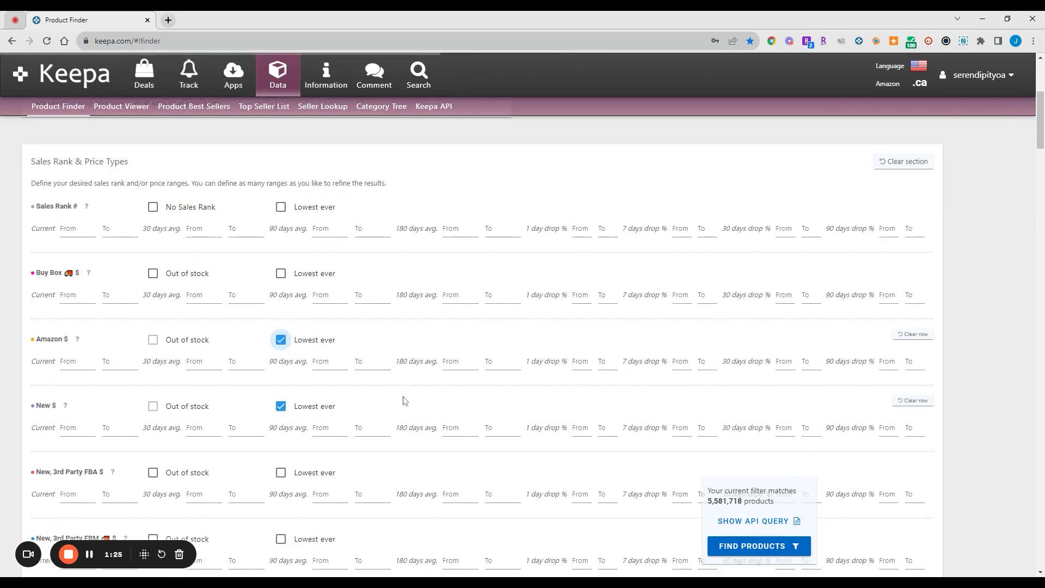
click(281, 539)
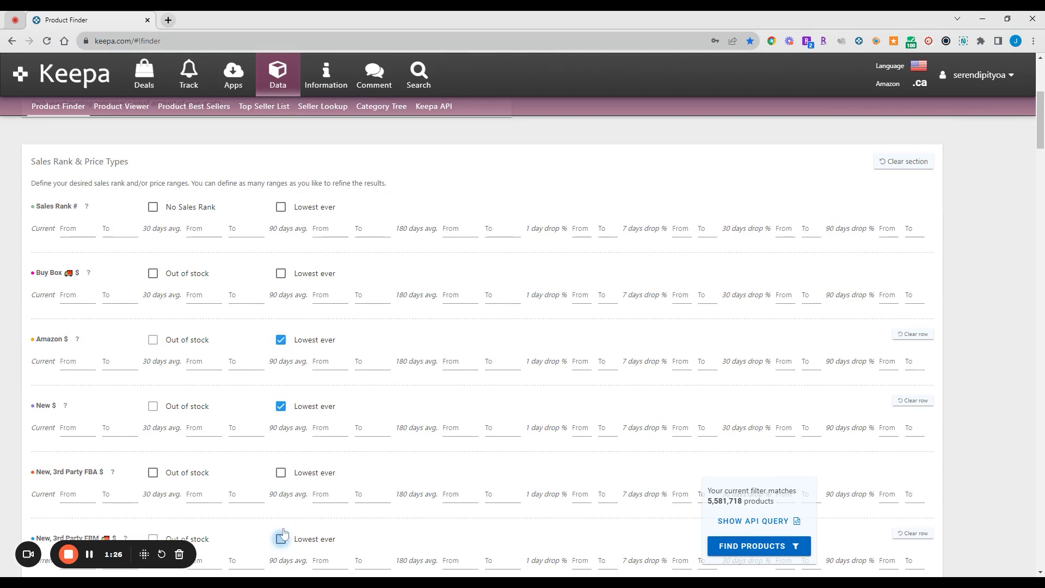
click(280, 473)
click(778, 546)
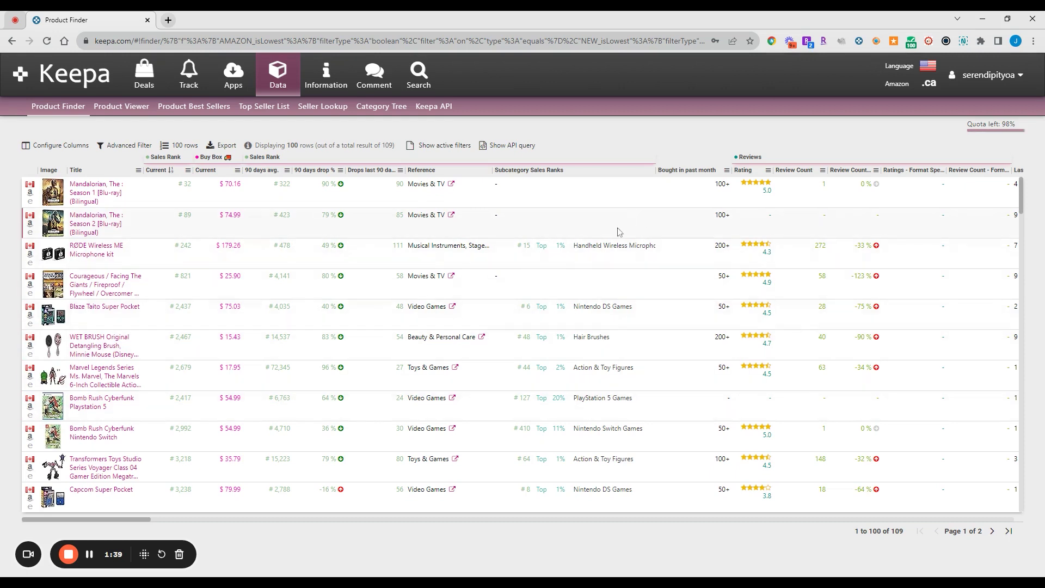
- Rearrange the results table by moving the last Review Count column after the 90-day sales rank drops and Ratings - Format Specific after Reference
drag(866, 171, 414, 170)
drag(903, 170, 547, 166)
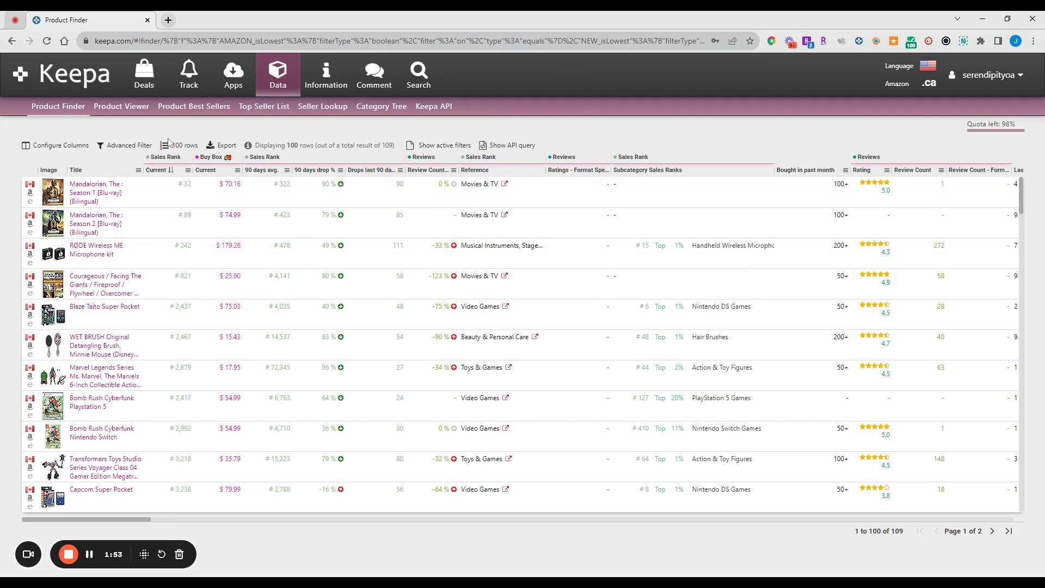
- Open the column configuration and examine which table columns can be shown or hidden
mouse_move(92, 199)
click(57, 146)
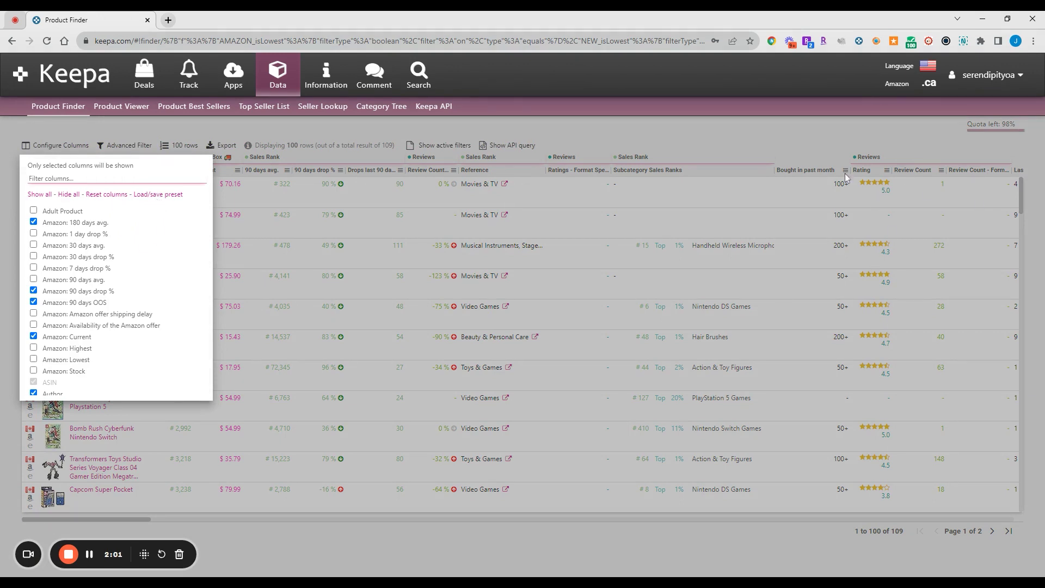
scroll(82, 272, down, 5)
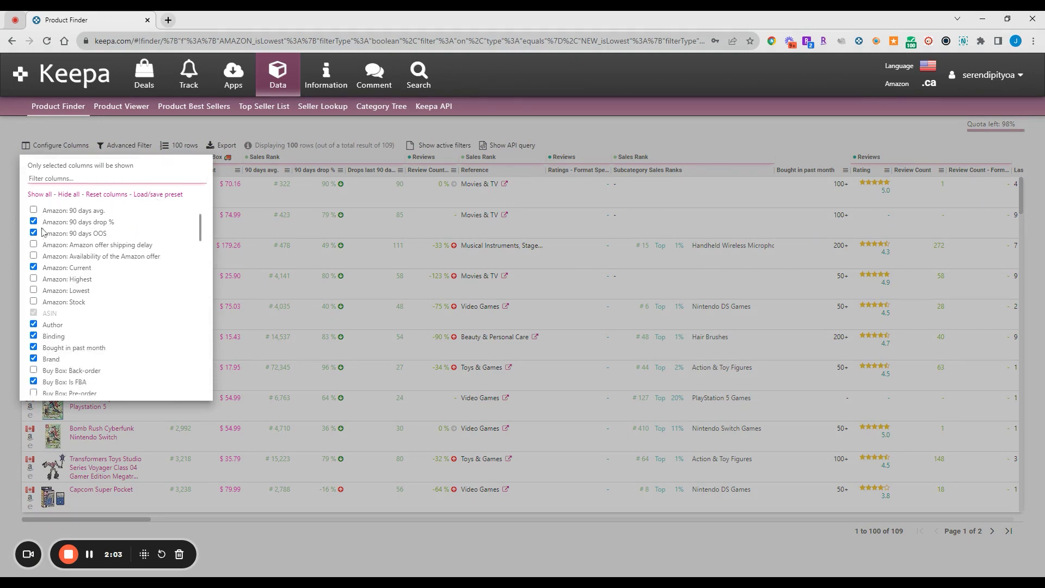
scroll(82, 272, up, 4)
scroll(31, 288, up, 1)
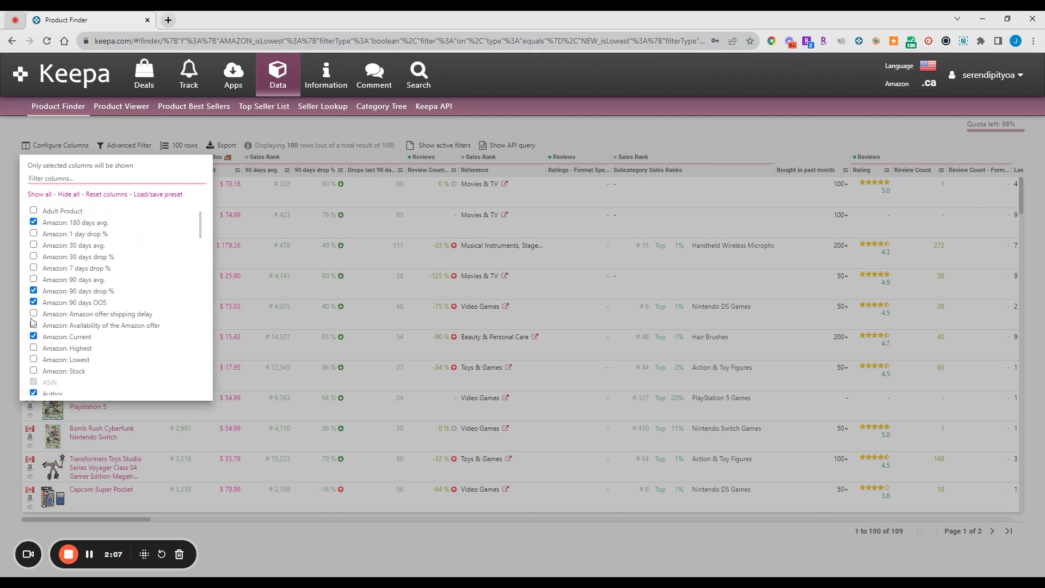
- Open the load/save column presets dialog, read how presets are saved and applied, and close it without saving
click(163, 195)
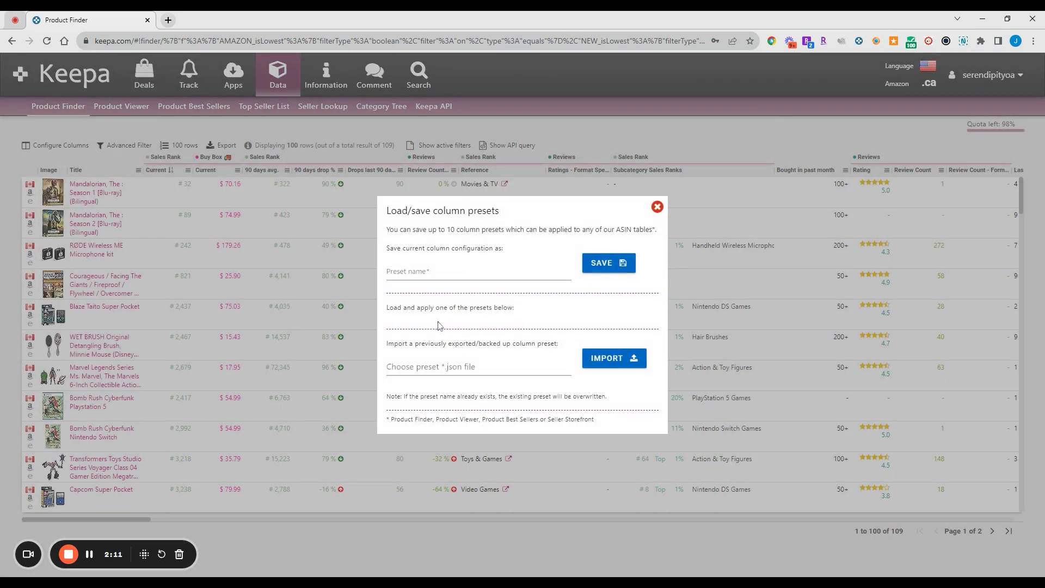
click(446, 272)
drag(403, 229, 515, 229)
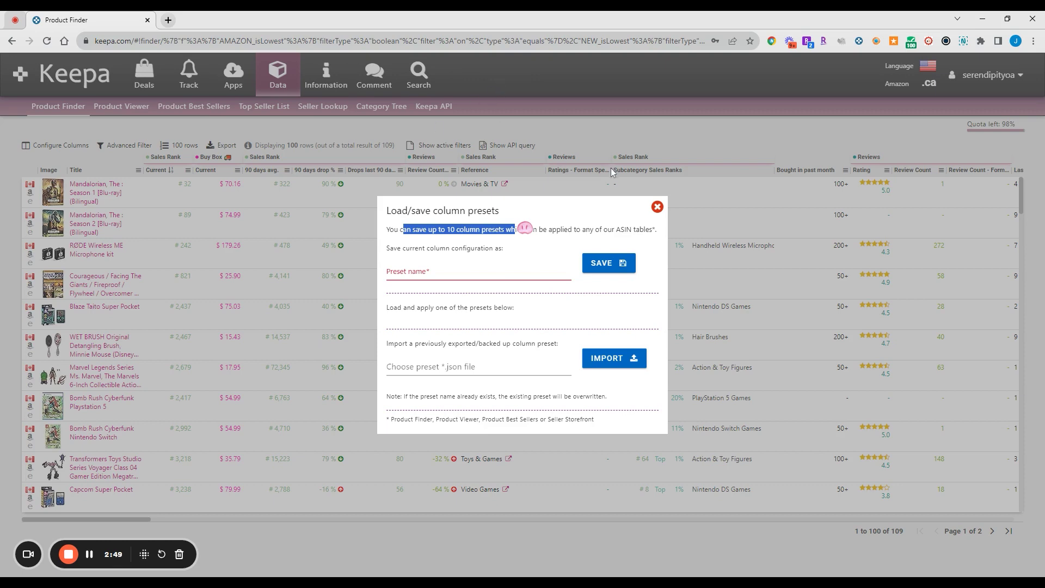
click(657, 206)
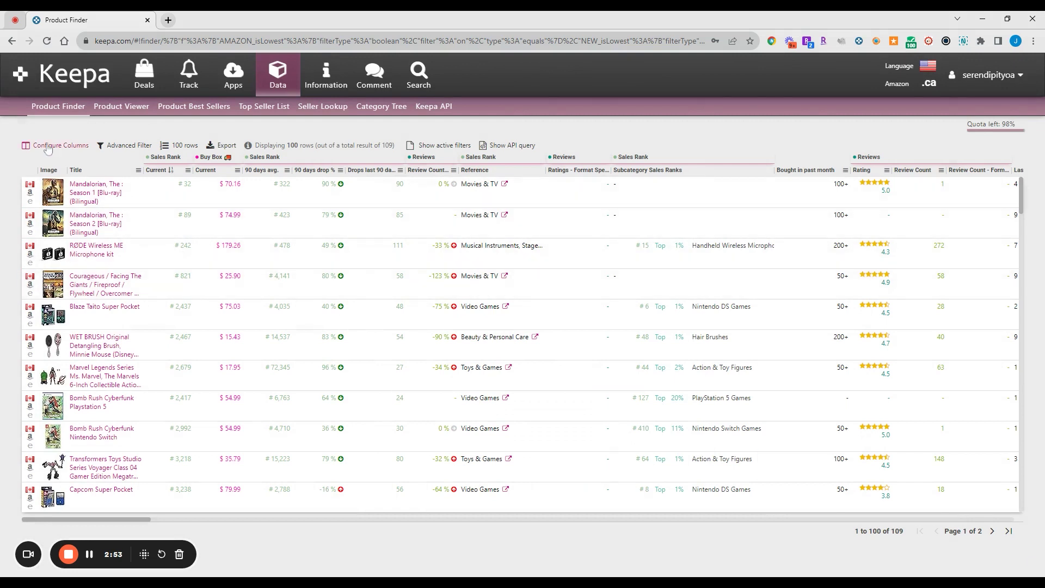
- Examine the filter query encoded in the results page's URL through to its end
mouse_move(113, 229)
drag(145, 41, 763, 55)
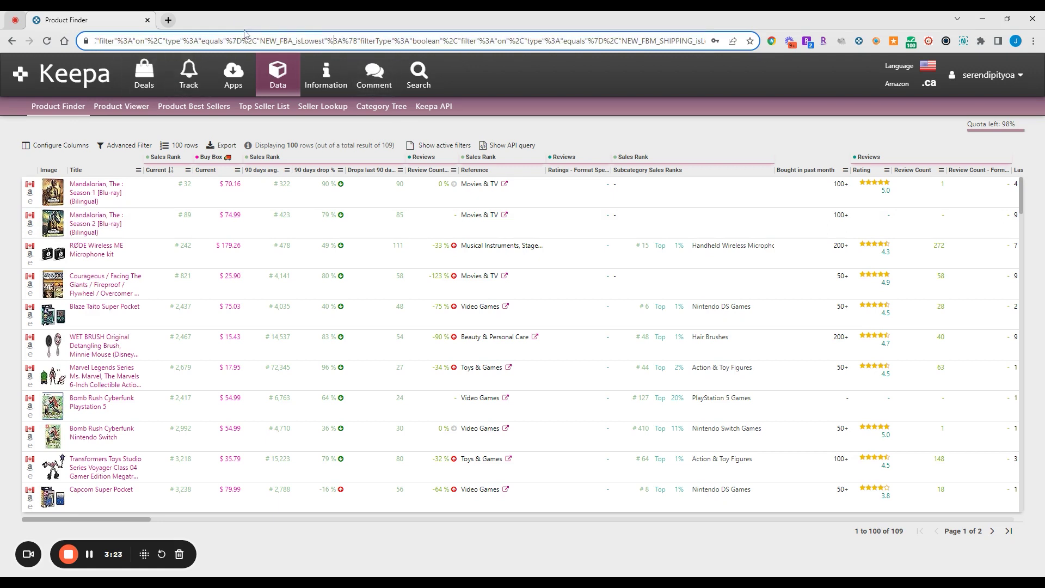
drag(332, 41, 706, 43)
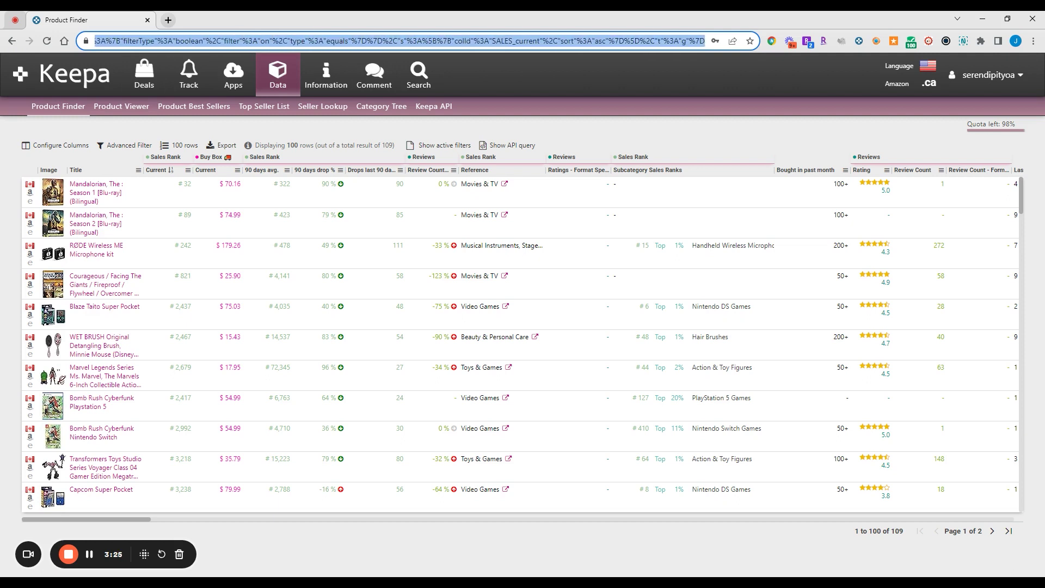
click(632, 41)
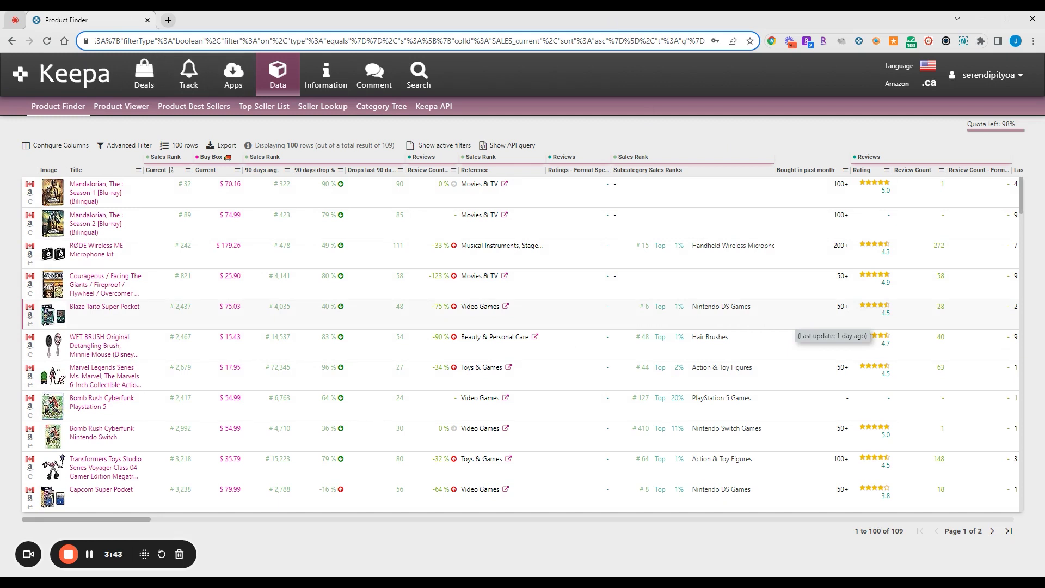
- Return to an empty Product Finder form and go to its Sales Rank & Price Types section
click(57, 145)
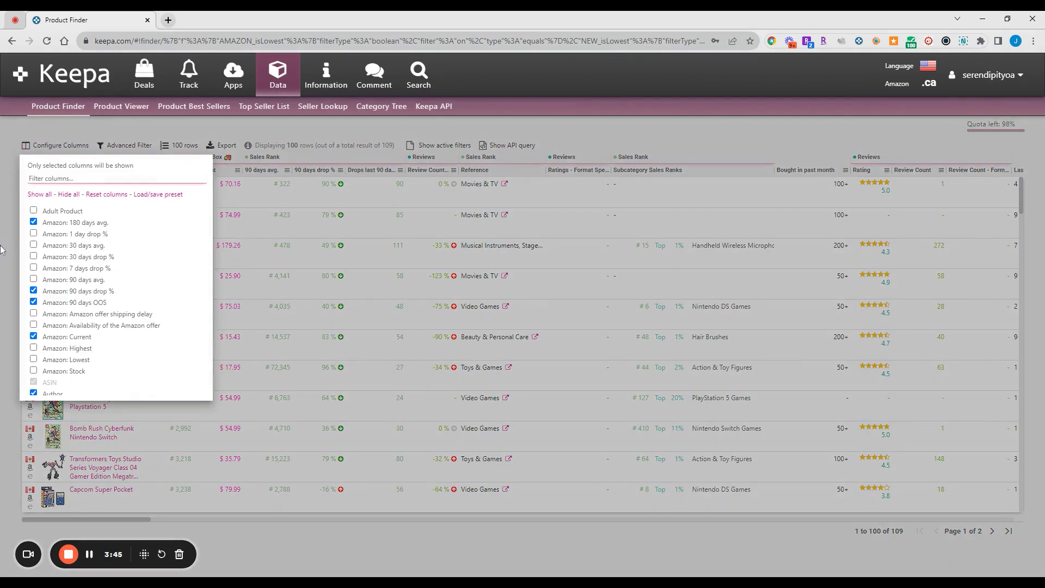
click(60, 108)
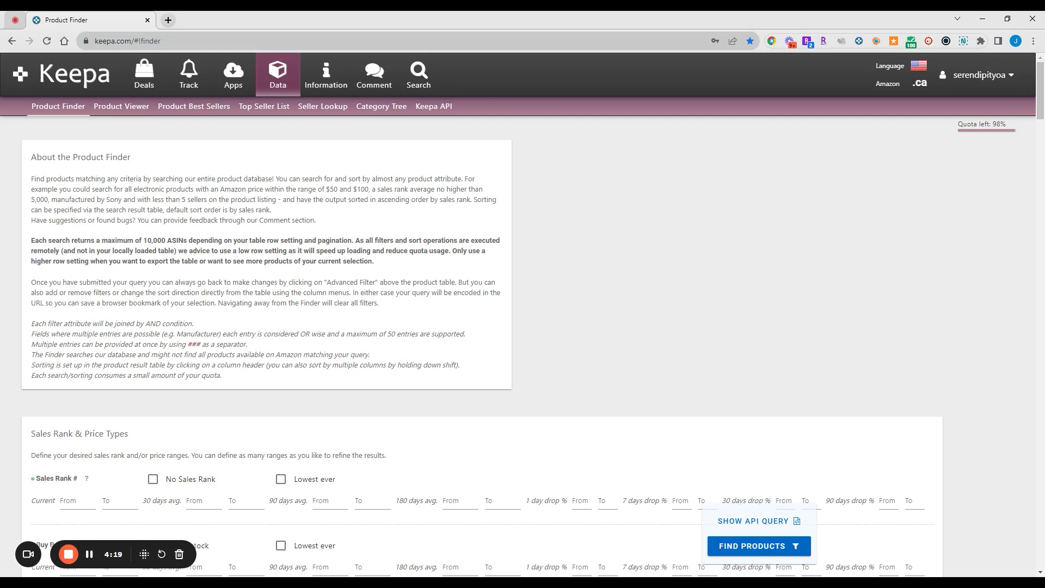
scroll(653, 294, down, 4)
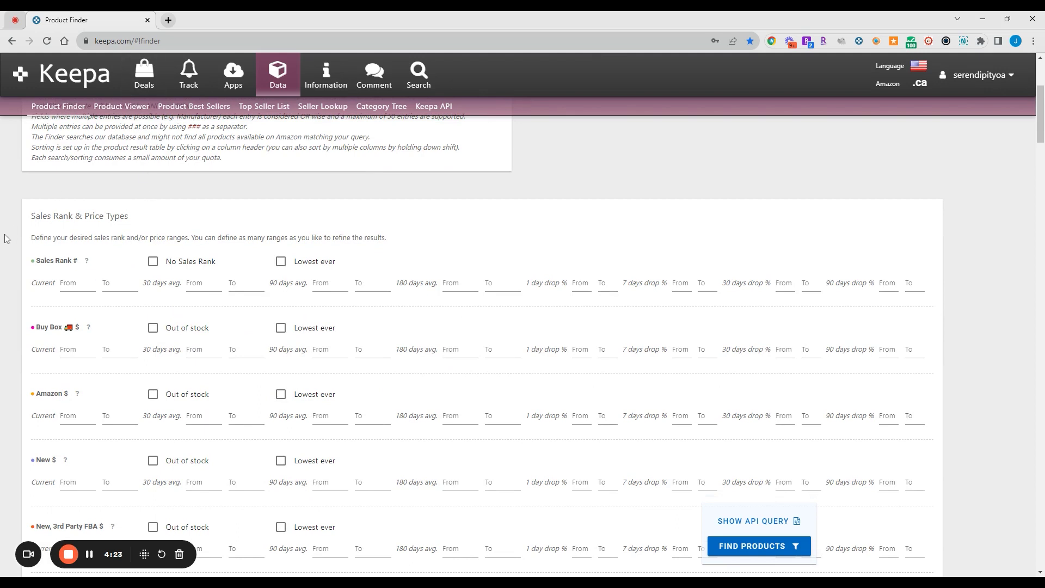
- Try a maximum of 30000 for the 90-day average sales rank and clear the value again
click(460, 283)
click(68, 245)
click(117, 285)
click(131, 294)
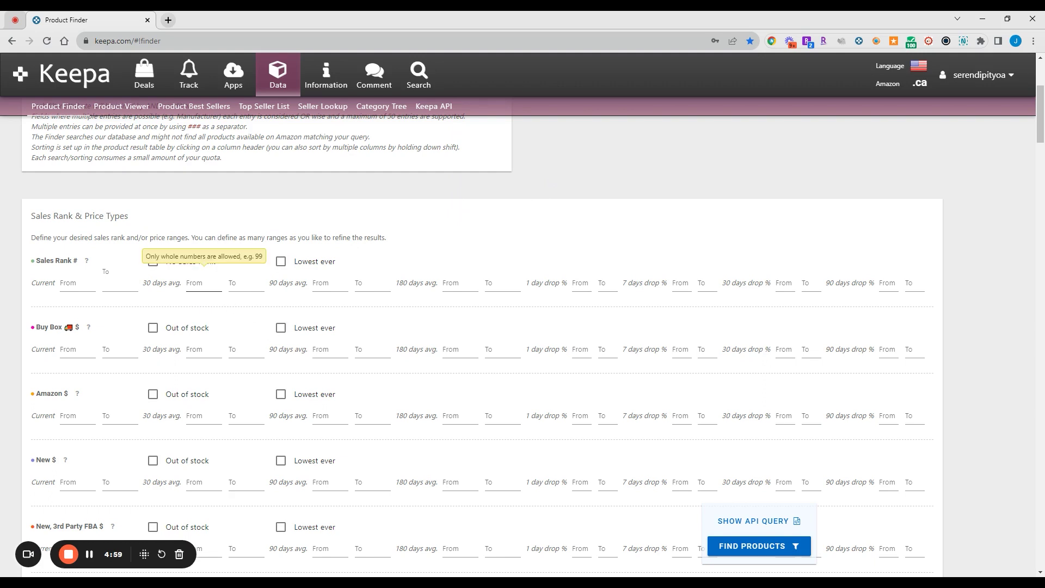
click(390, 283)
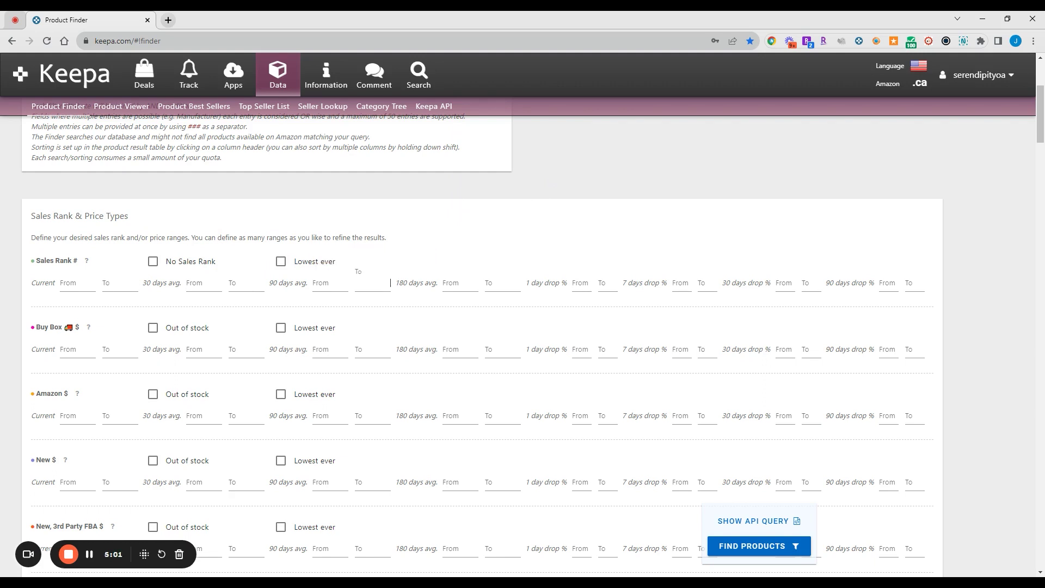
text(30000)
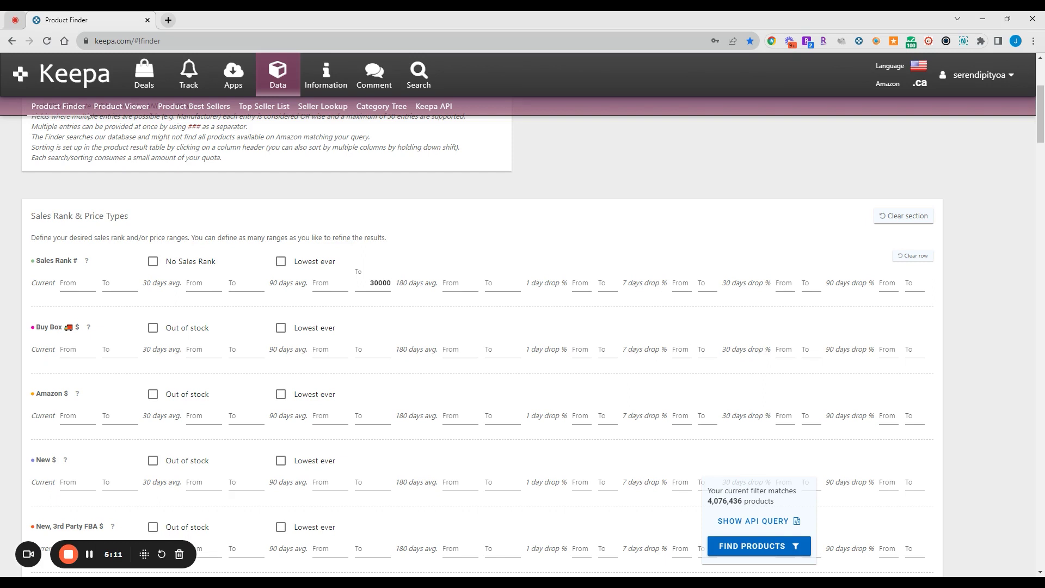
double_click(384, 285)
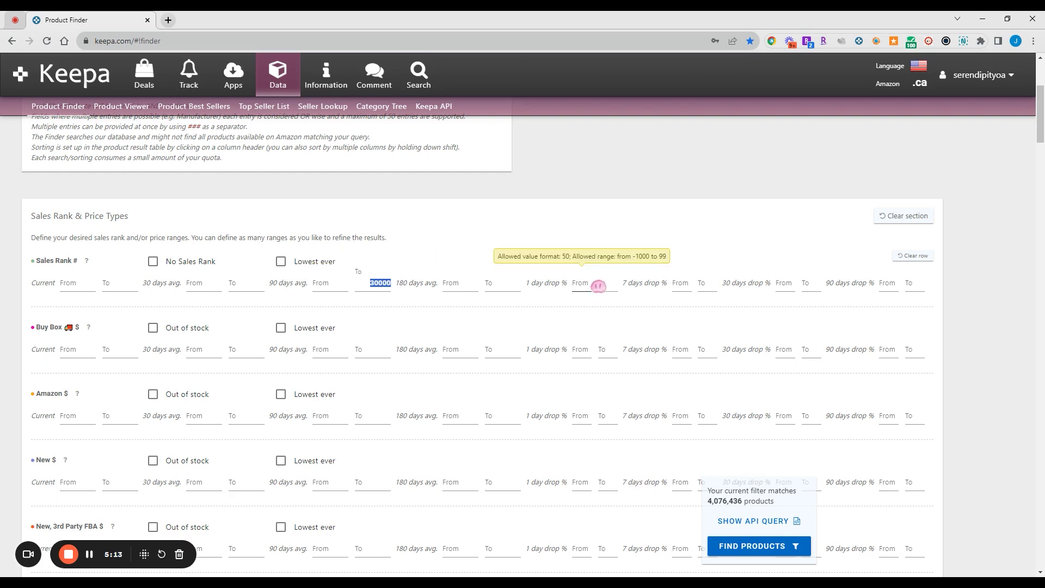
key(BackSpace)
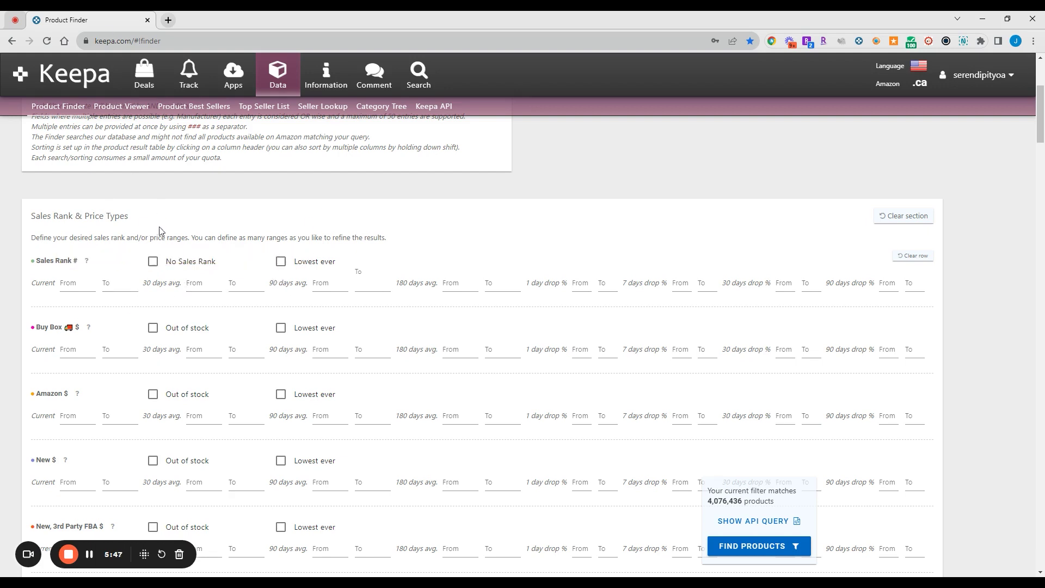
- Restrict the search to products with no sales rank and choose a root category
click(153, 261)
scroll(349, 246, down, 3)
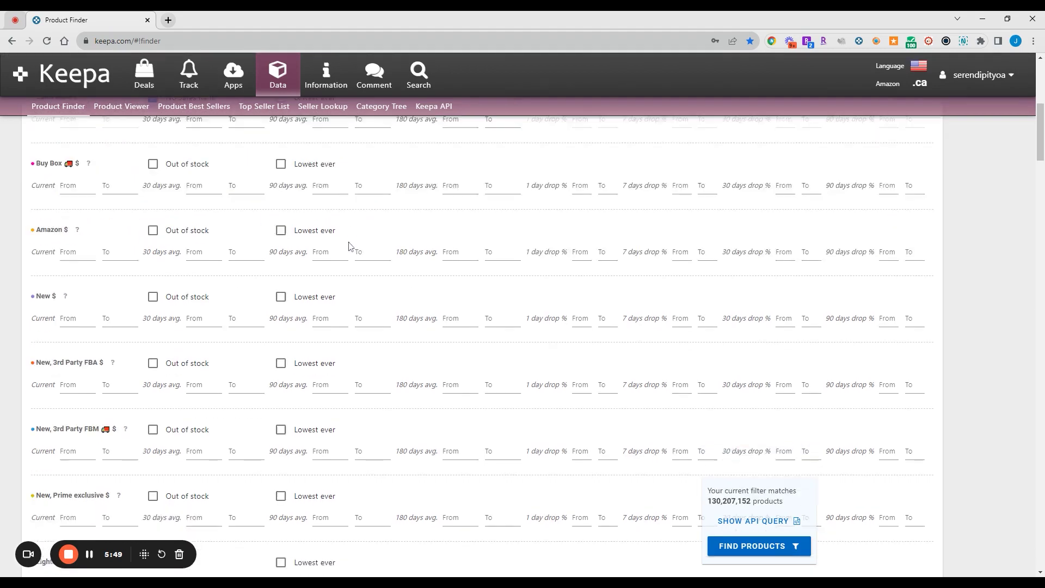
scroll(349, 246, down, 15)
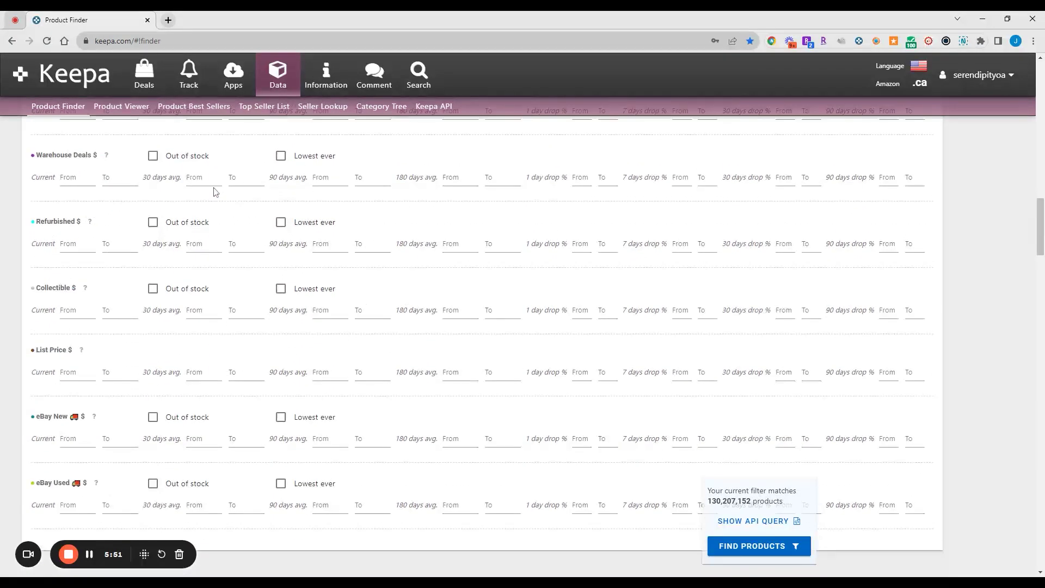
scroll(214, 191, down, 8)
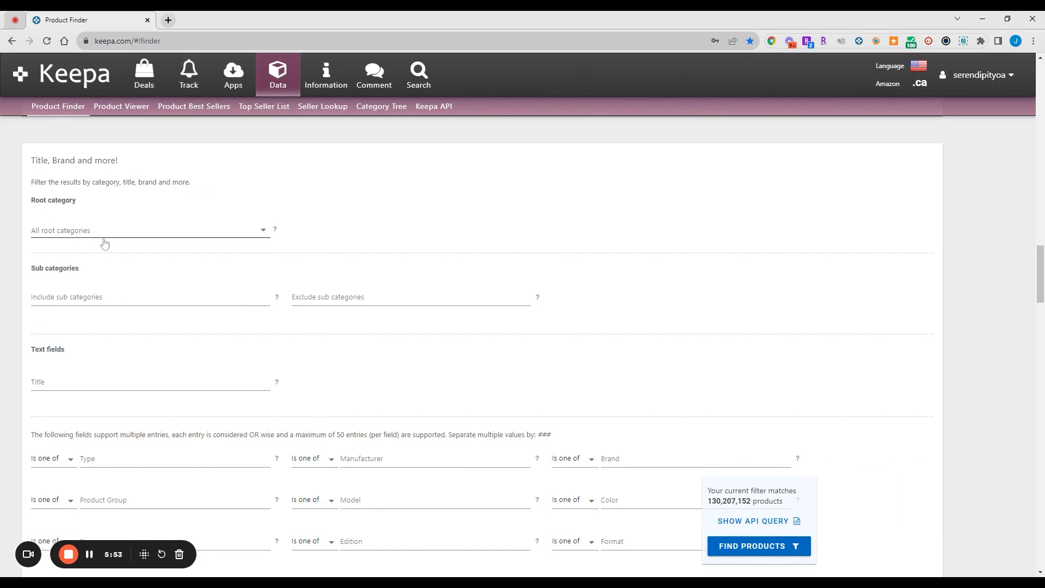
click(104, 244)
scroll(538, 338, down, 3)
- Set the minimum count of retrieved live New, FBA offers to 1
scroll(538, 338, down, 8)
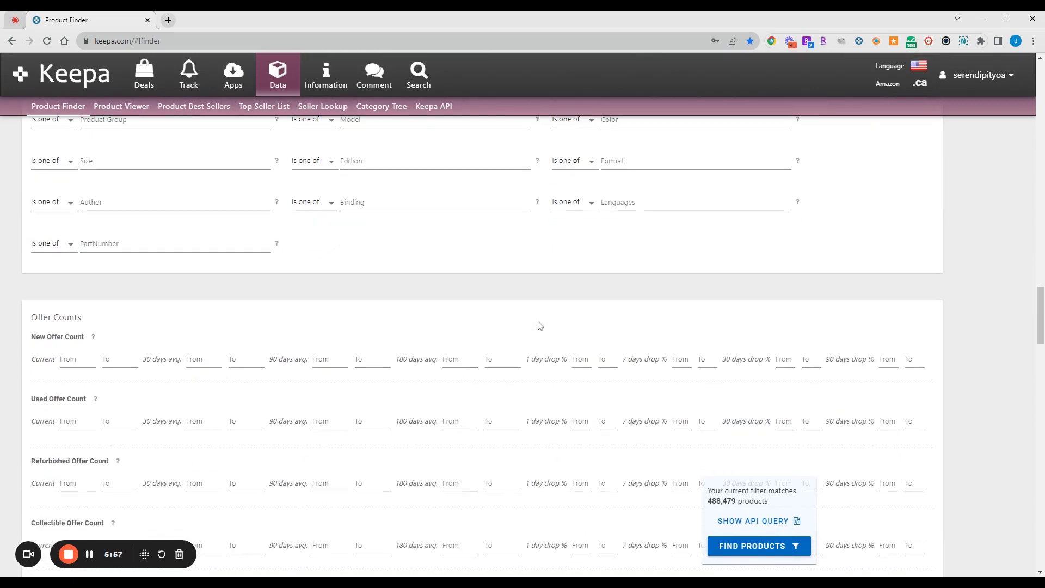
scroll(410, 306, down, 3)
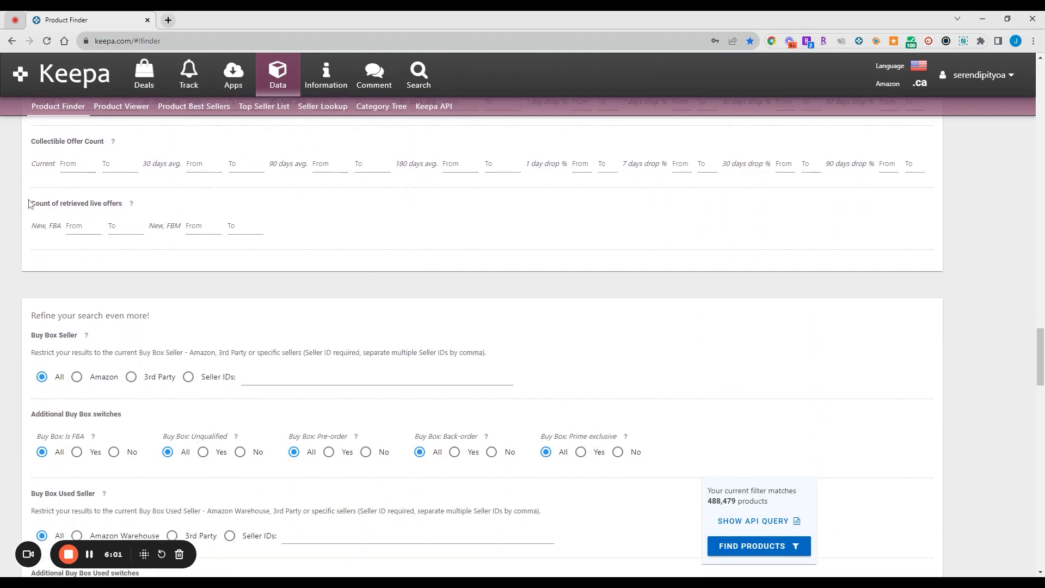
drag(32, 203, 147, 204)
click(410, 234)
click(83, 226)
text(1)
click(537, 287)
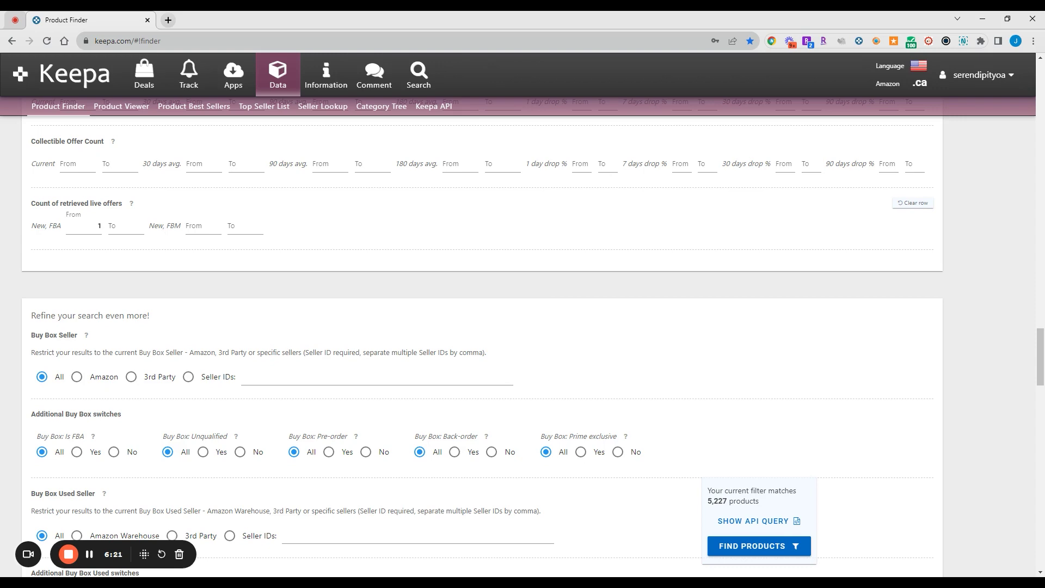
- Set the minimum number of sales rank drops in the last 180 days to 5 and run the product search
scroll(303, 398, down, 5)
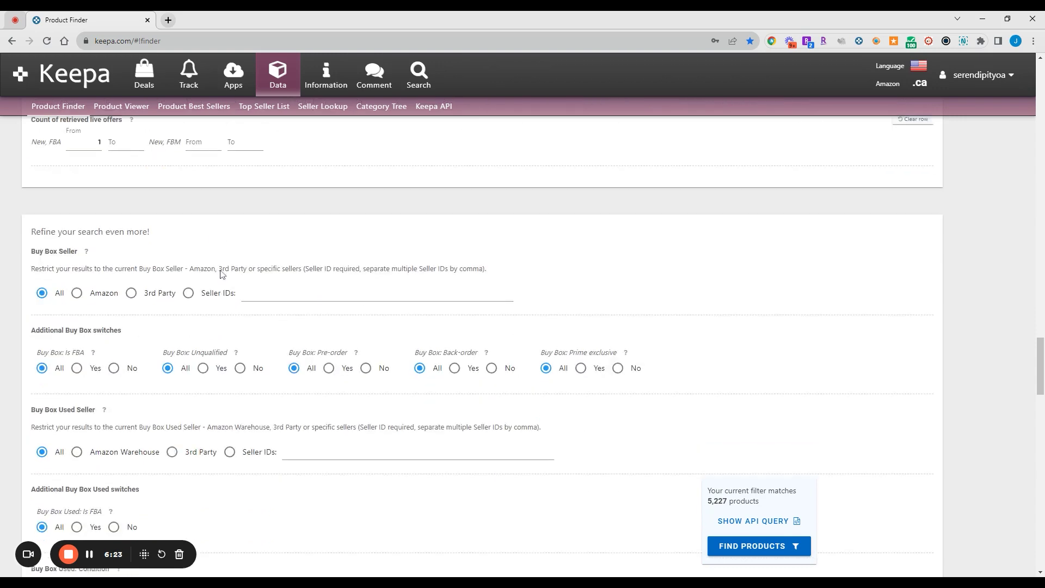
mouse_move(109, 223)
scroll(109, 223, down, 13)
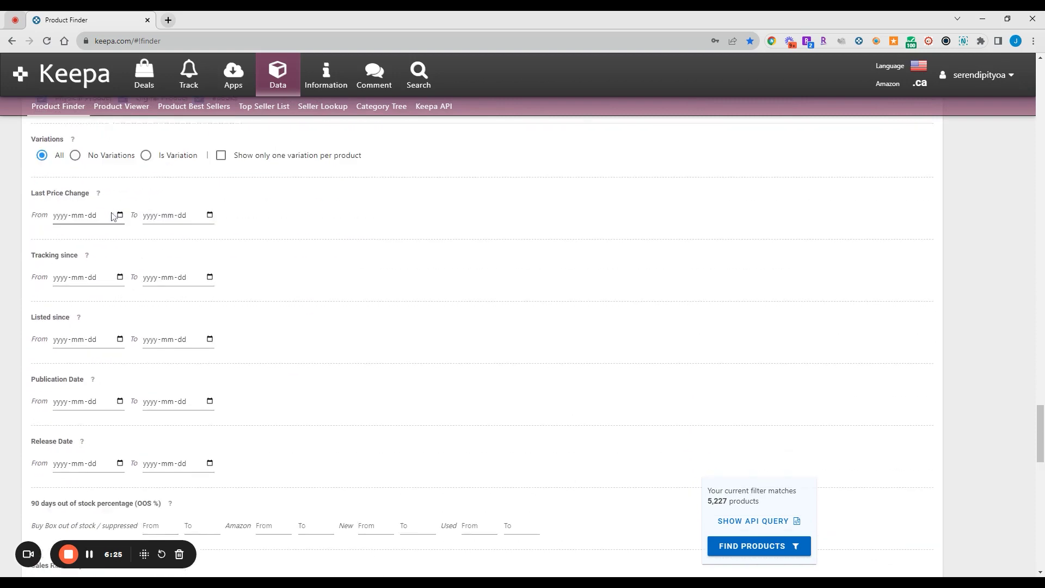
scroll(118, 214, down, 2)
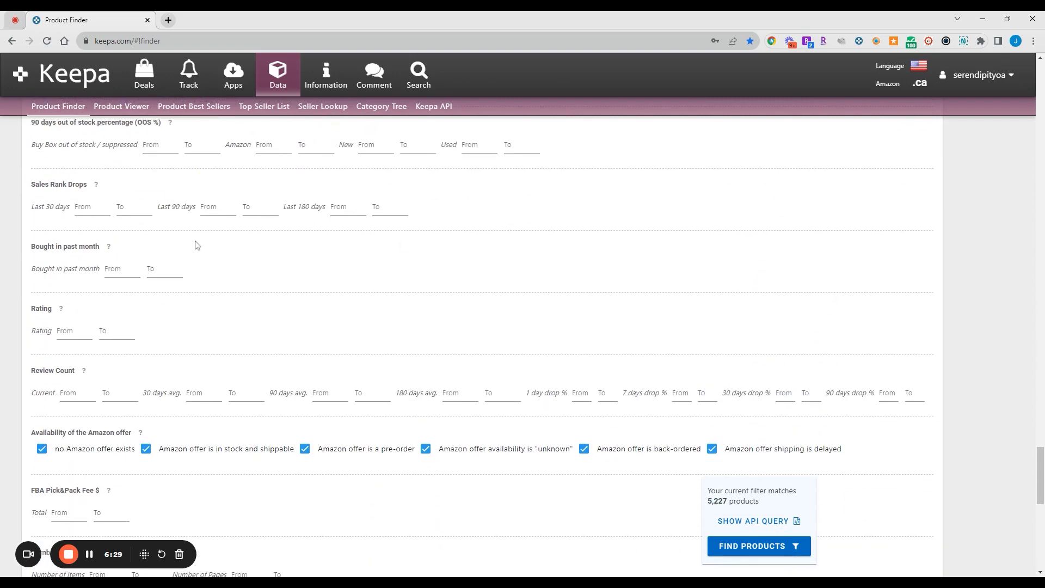
click(128, 210)
click(76, 209)
click(334, 209)
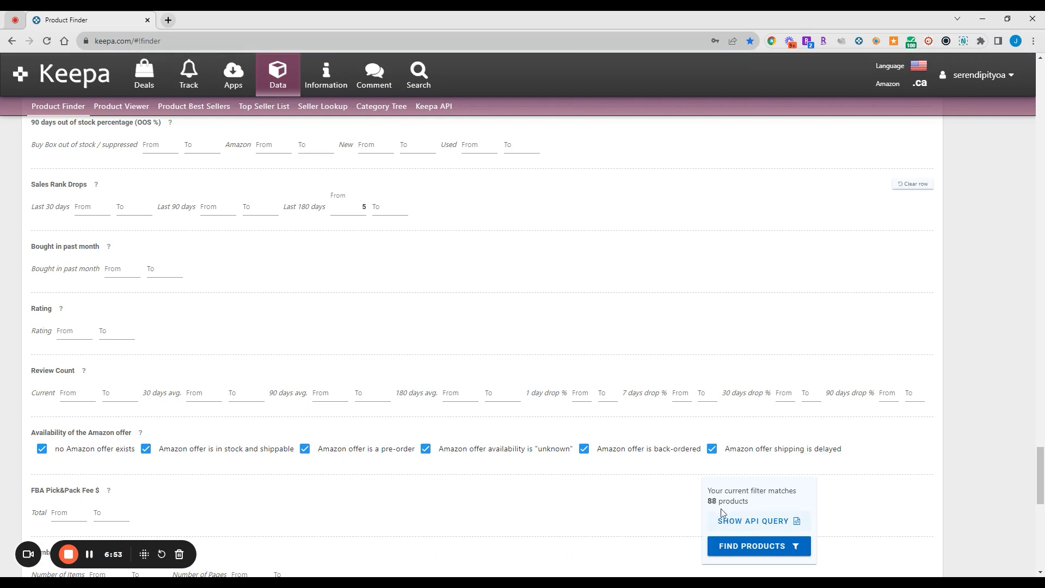
click(728, 555)
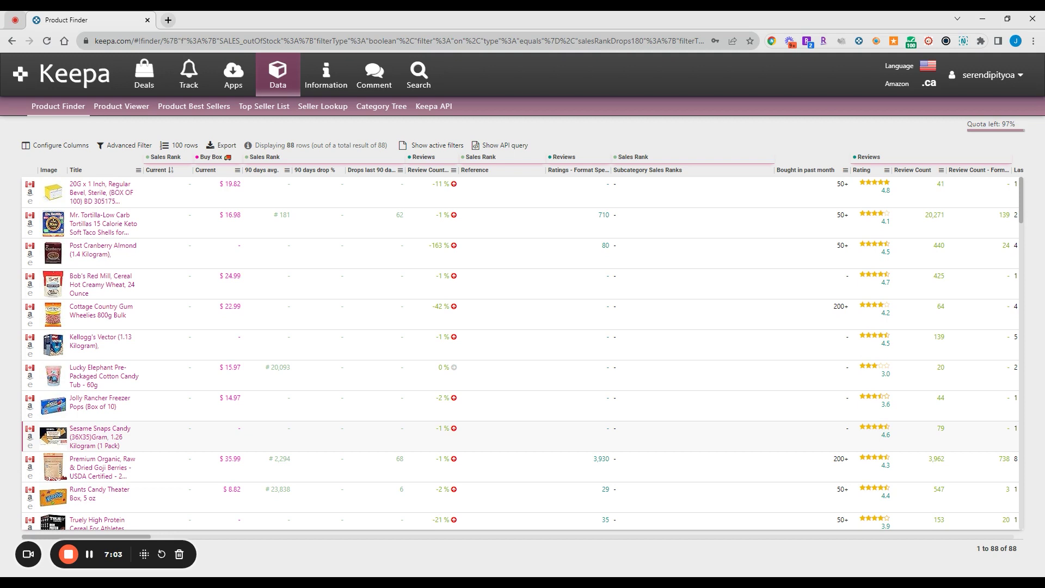
- Preview the price history charts of the first products in the results list
mouse_move(102, 196)
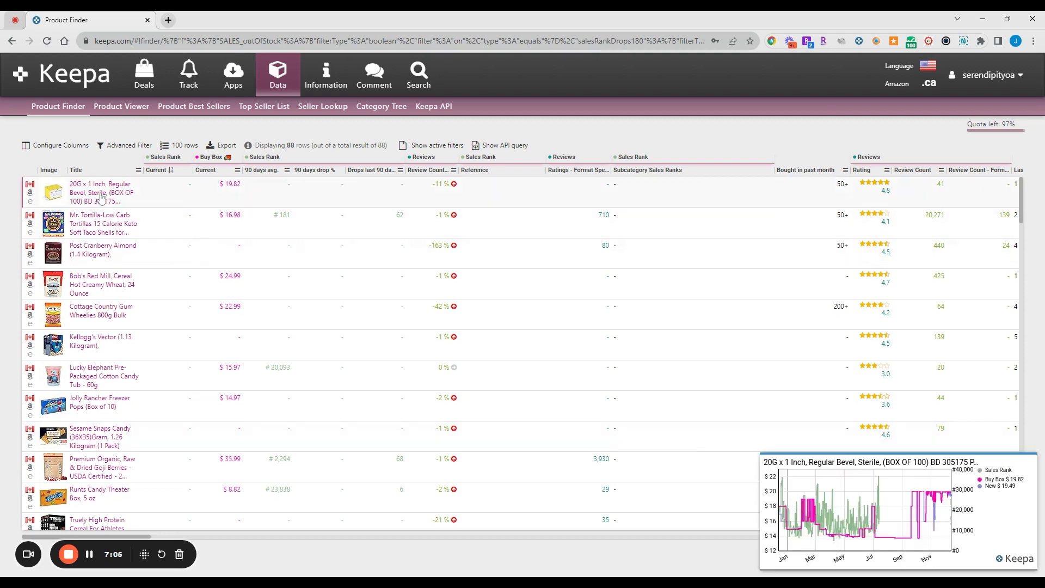
mouse_move(92, 236)
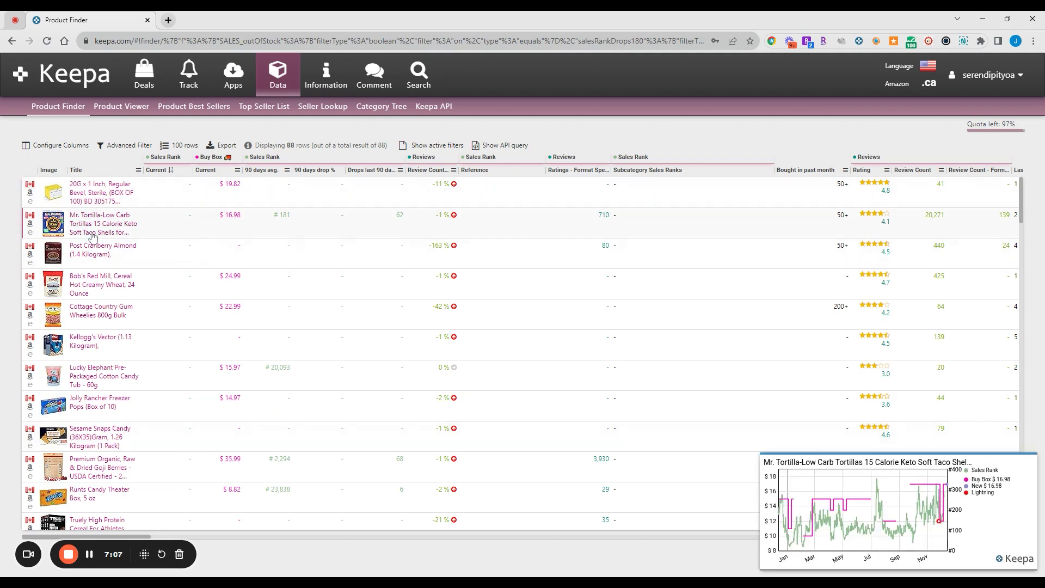
mouse_move(94, 260)
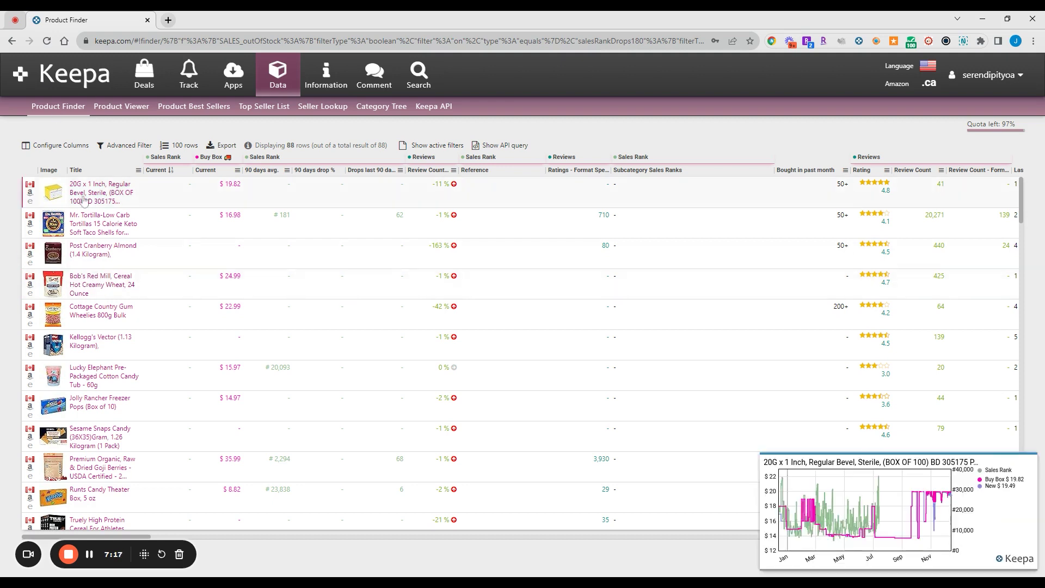
- Start a new product search with an empty filter form and go to the Sales Rank & Price Types filters
click(57, 106)
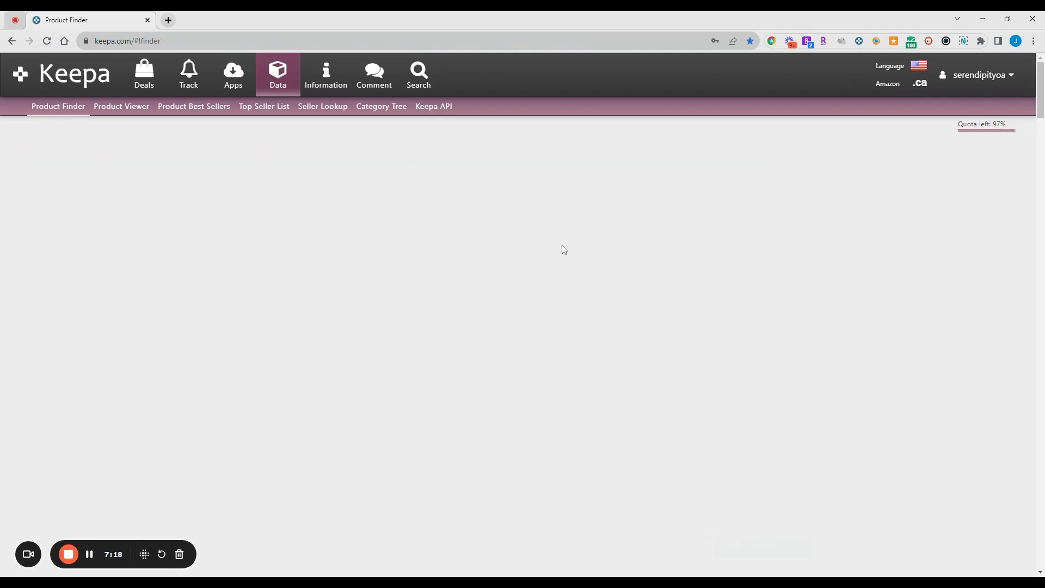
scroll(396, 317, down, 3)
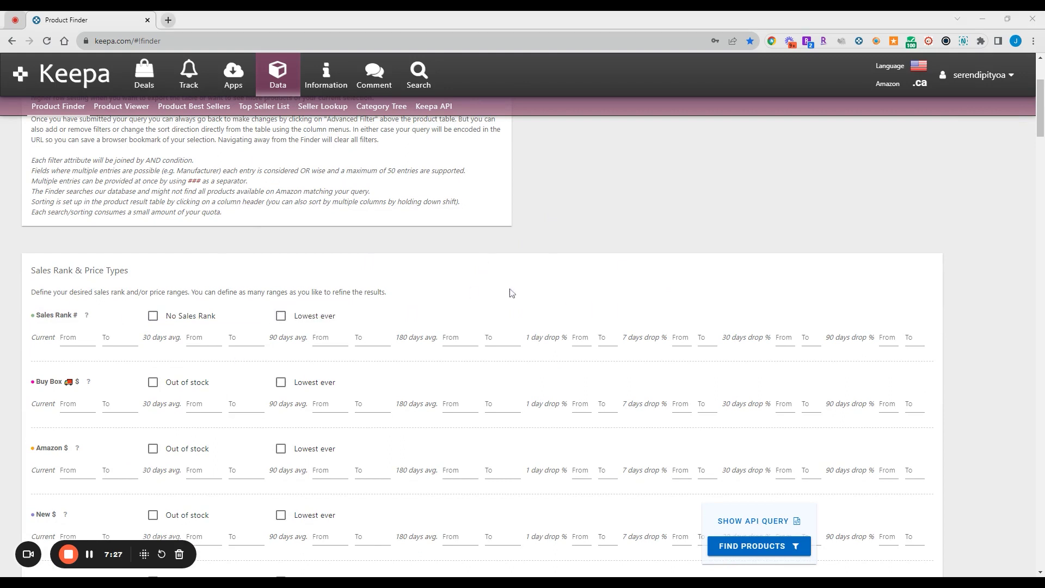
scroll(506, 289, down, 2)
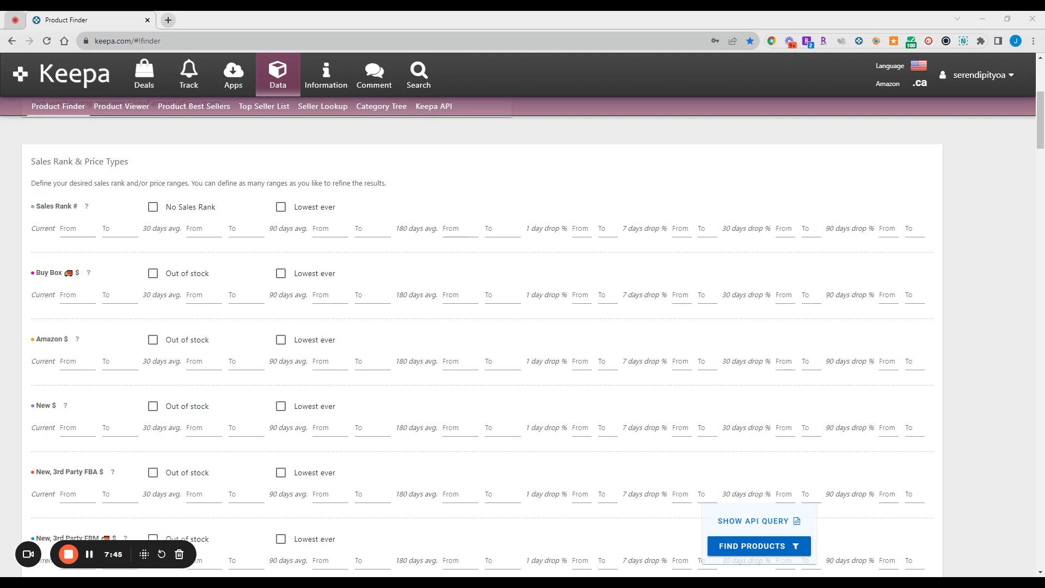
- Try a minimum current Buy Box price of 15 and clear the value again
click(246, 294)
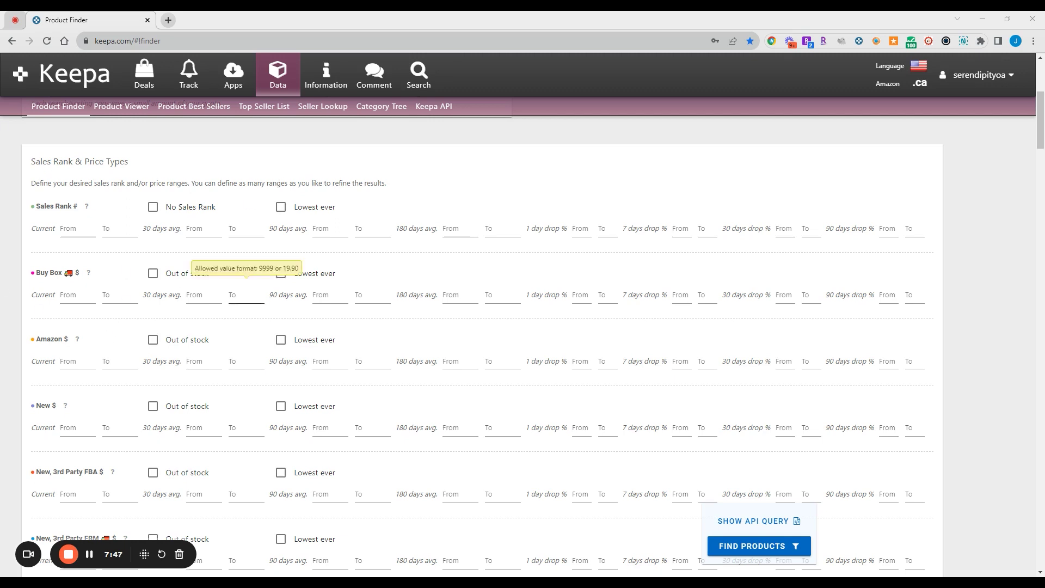
click(81, 295)
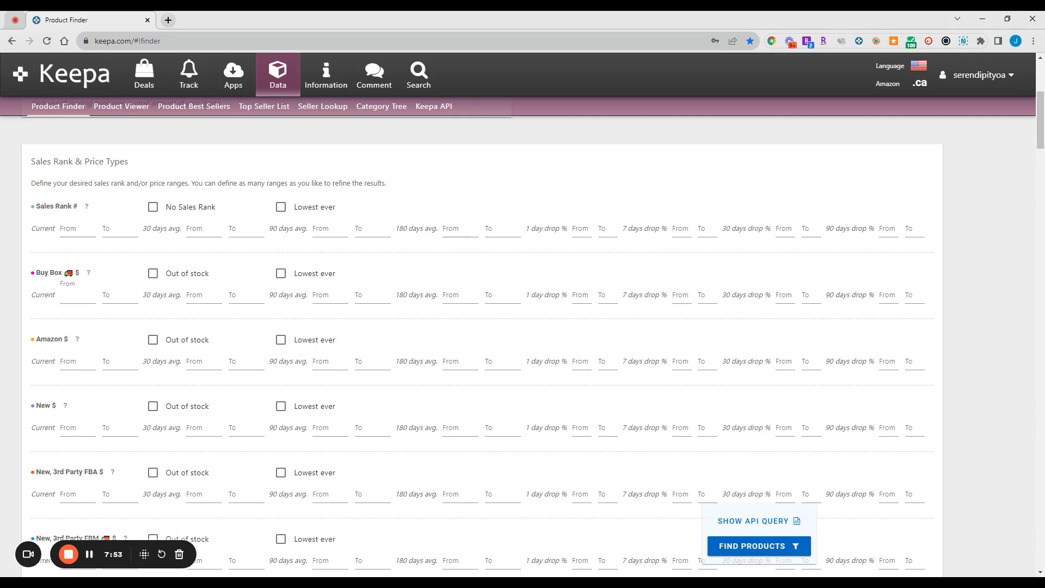
text(15)
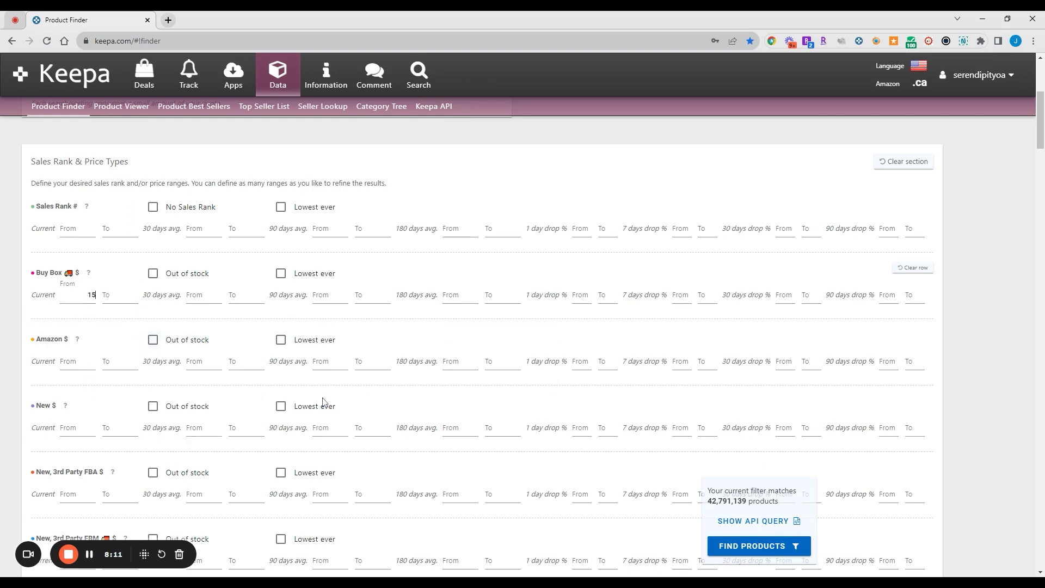
key(BackSpace)
key(BackSpace)
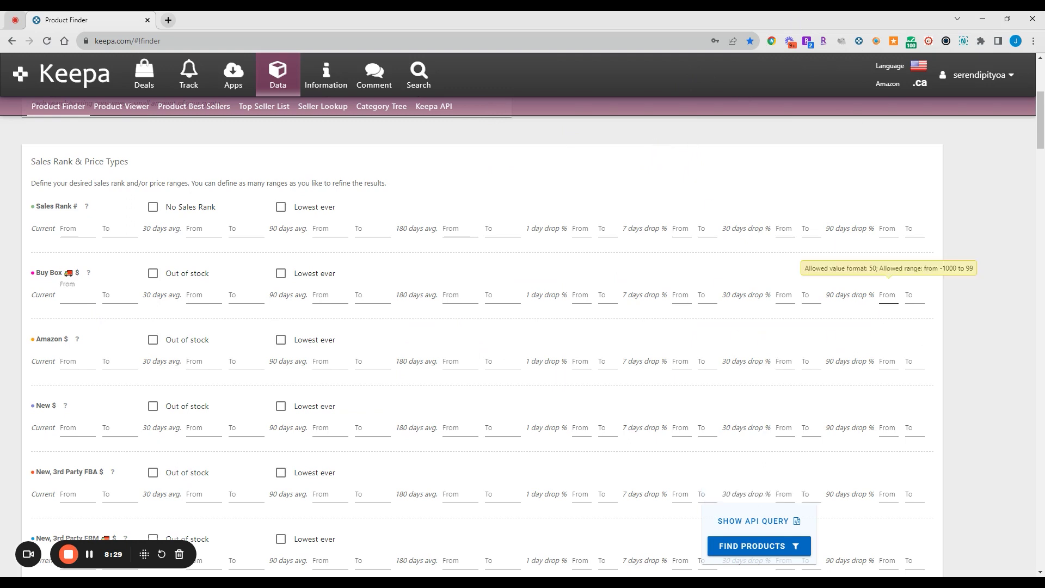
- Set the Buy Box 90 days drop % range from -20 to 20
click(892, 294)
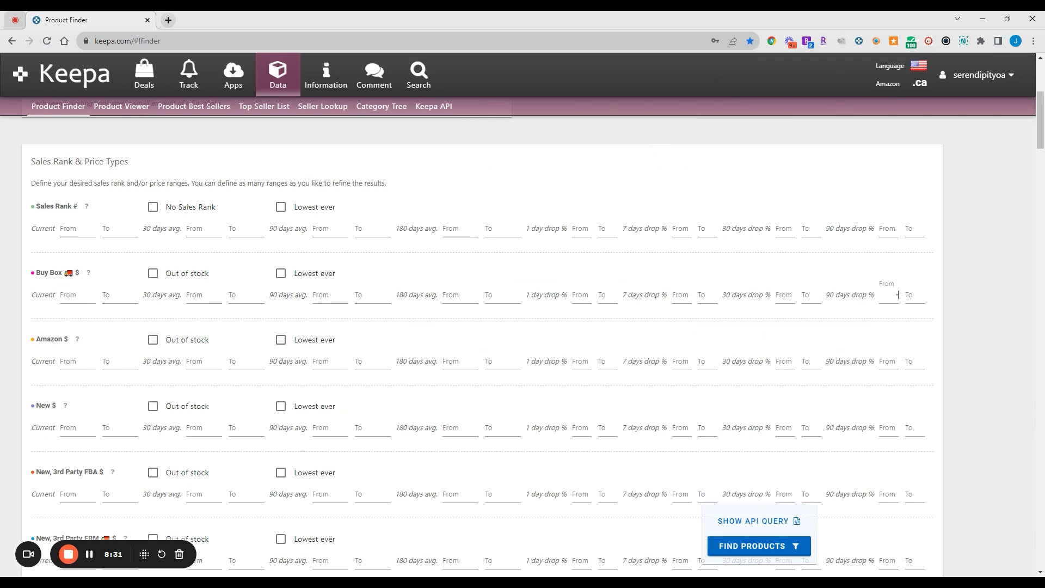
text(-20)
click(920, 297)
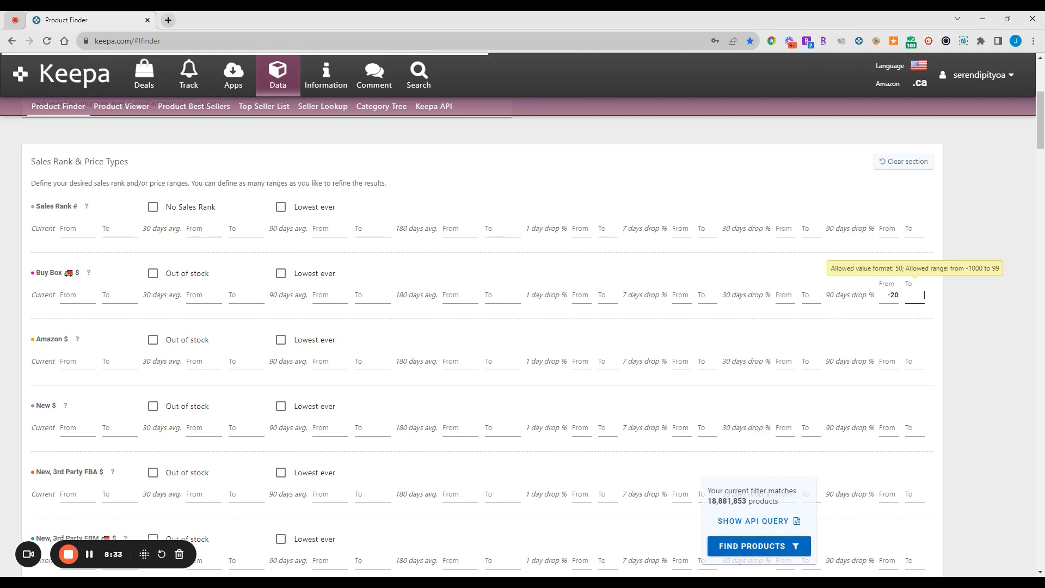
text(20)
- Restrict the search to the Grocery & Gourmet Food root category
scroll(720, 303, down, 20)
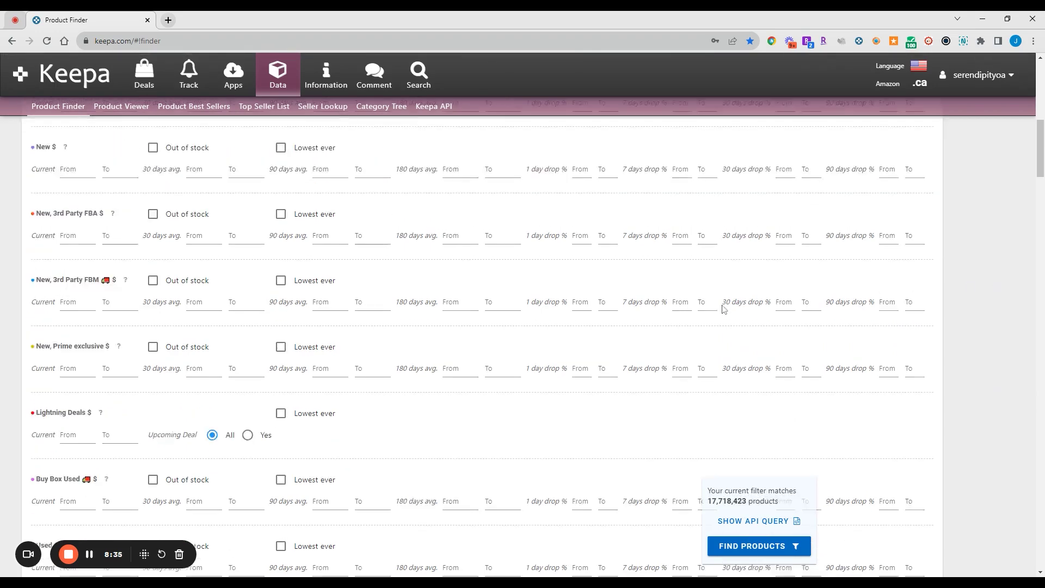
scroll(412, 241, up, 3)
scroll(185, 221, down, 15)
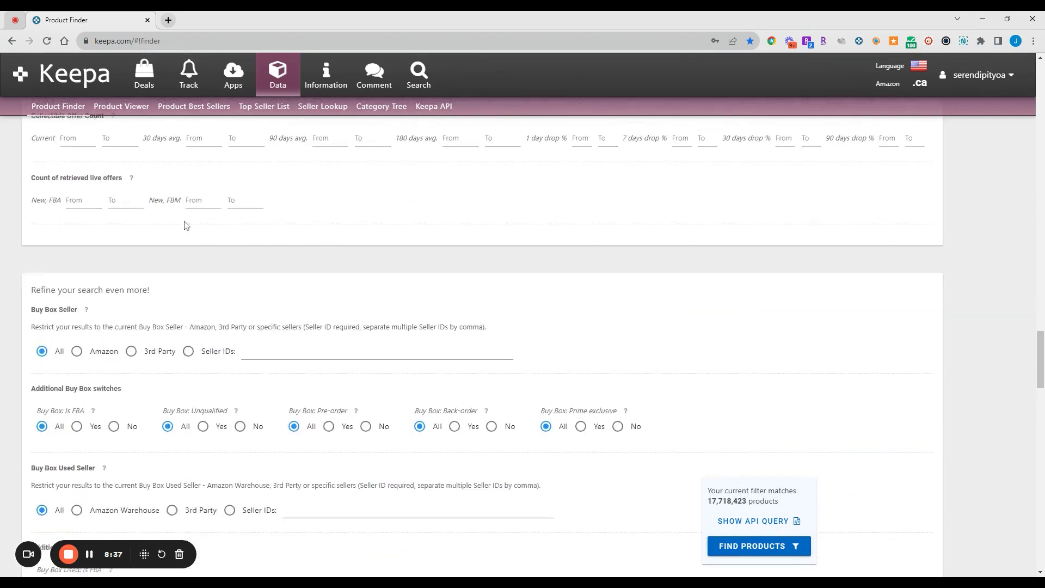
scroll(187, 217, down, 15)
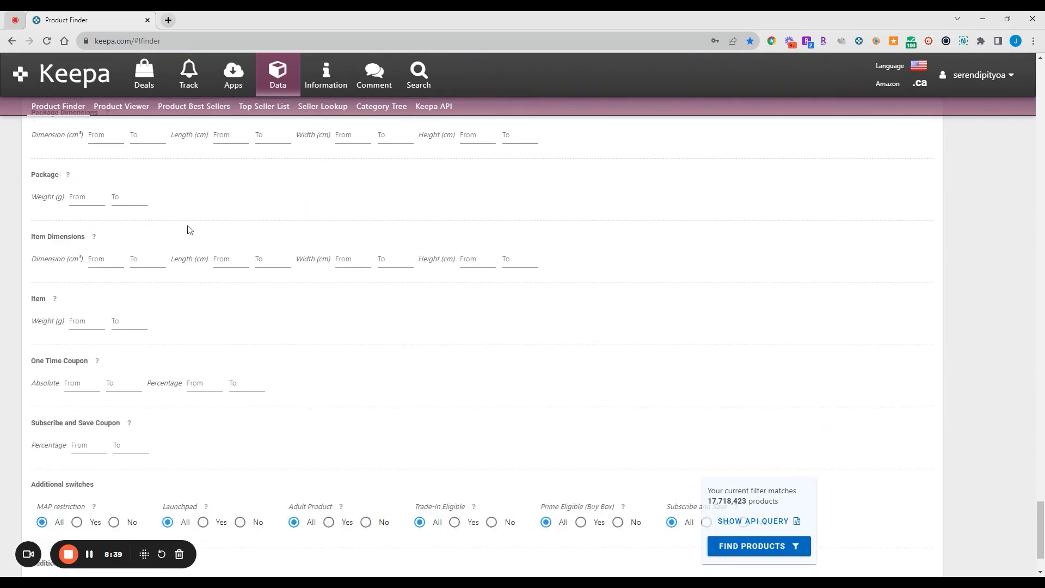
scroll(214, 294, up, 14)
scroll(214, 294, up, 20)
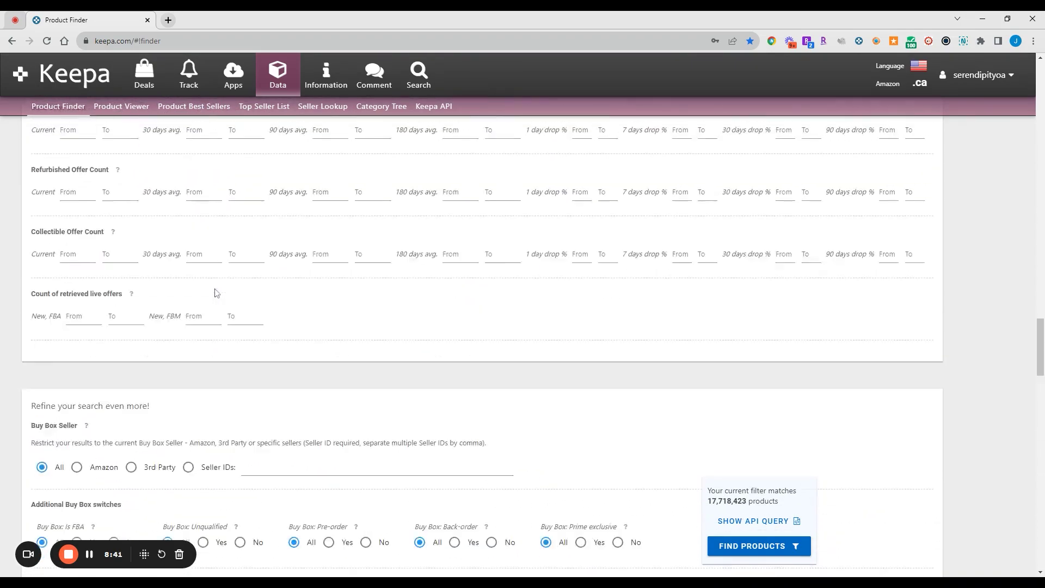
scroll(215, 292, down, 2)
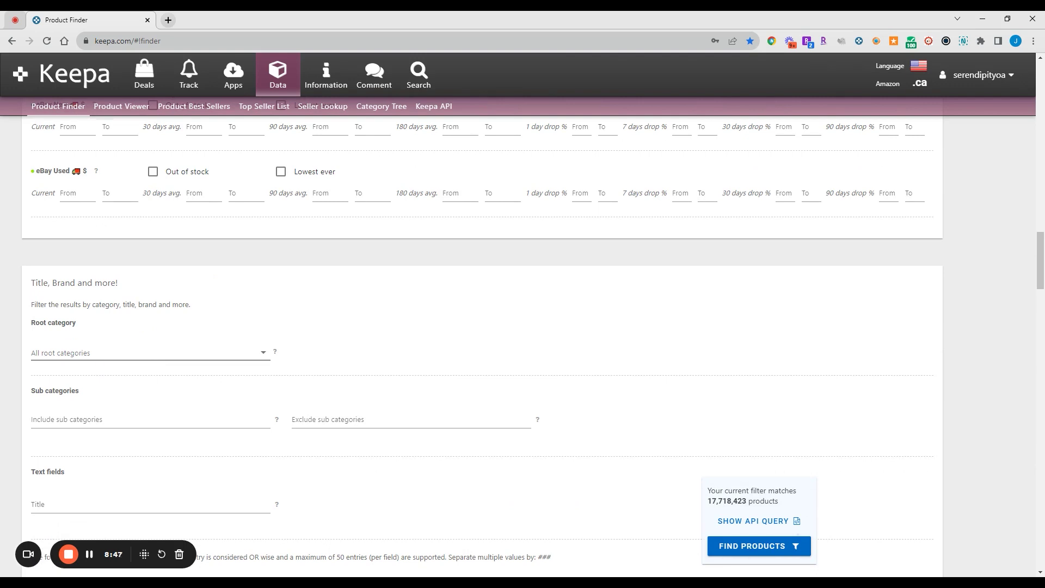
click(90, 366)
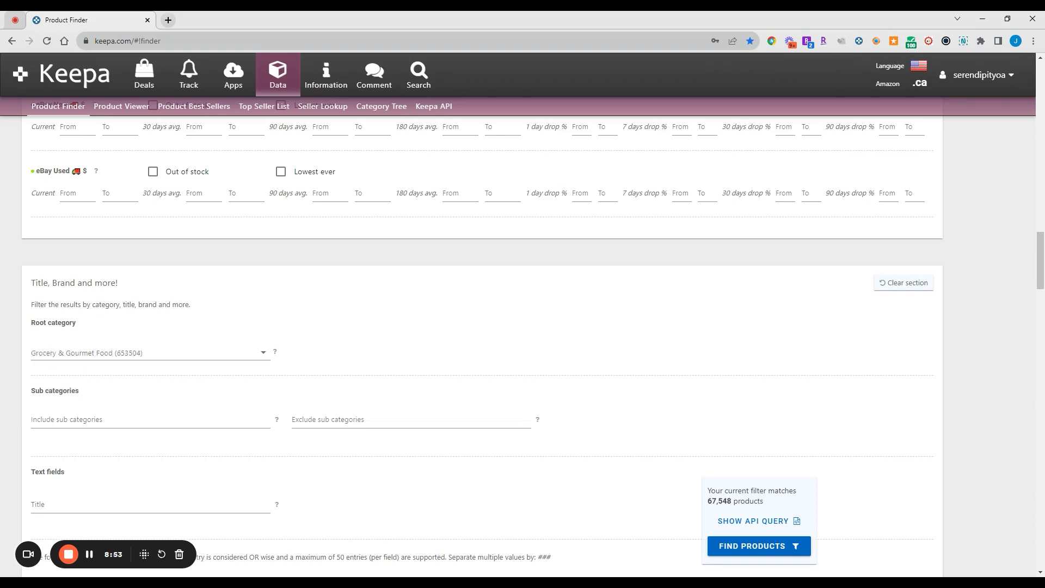
- Set the minimum current Buy Box price to 15 and limit the search to products out of stock at Amazon
scroll(692, 355, up, 15)
scroll(692, 351, up, 8)
scroll(692, 352, down, 5)
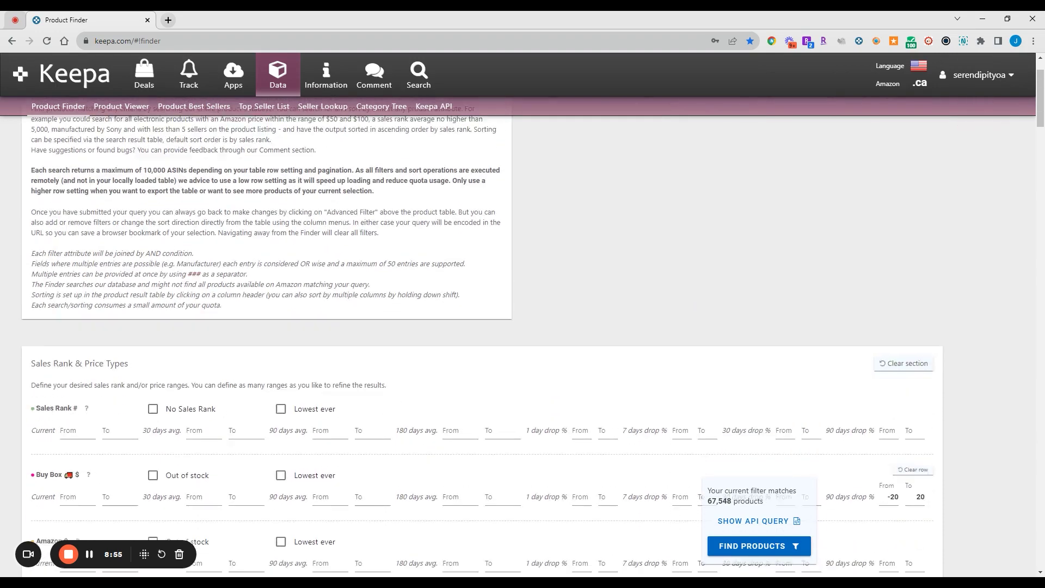
click(77, 294)
text(15)
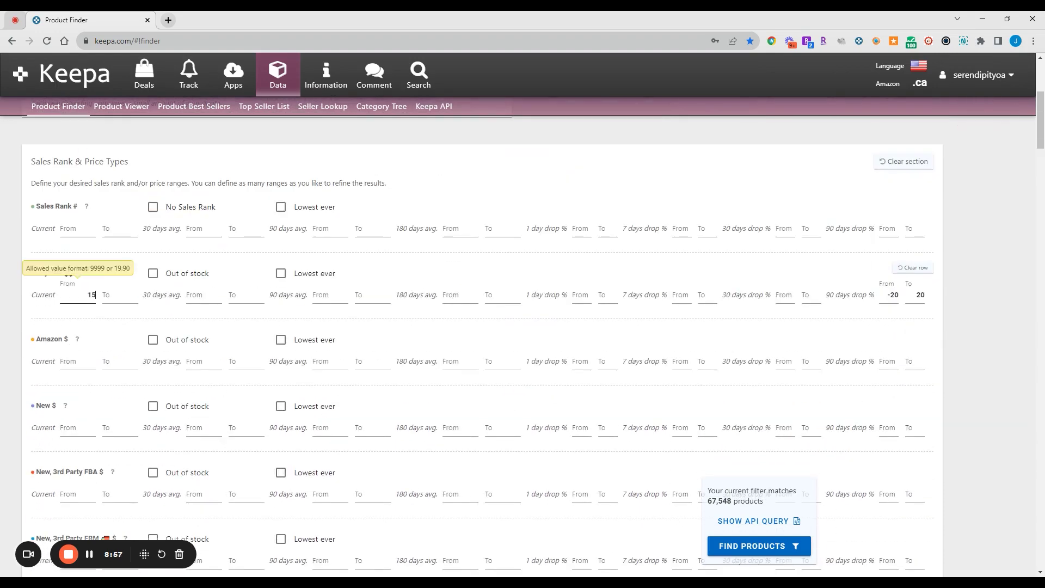
click(154, 340)
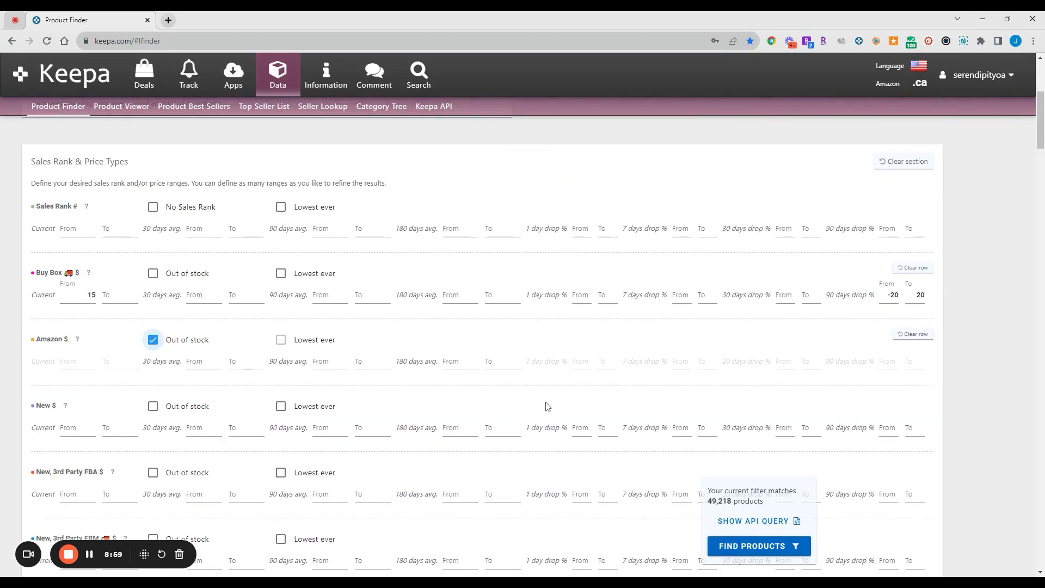
- Set the minimum count of retrieved live New, FBA offers to 1 and run the product search
scroll(544, 401, down, 3)
scroll(175, 286, down, 15)
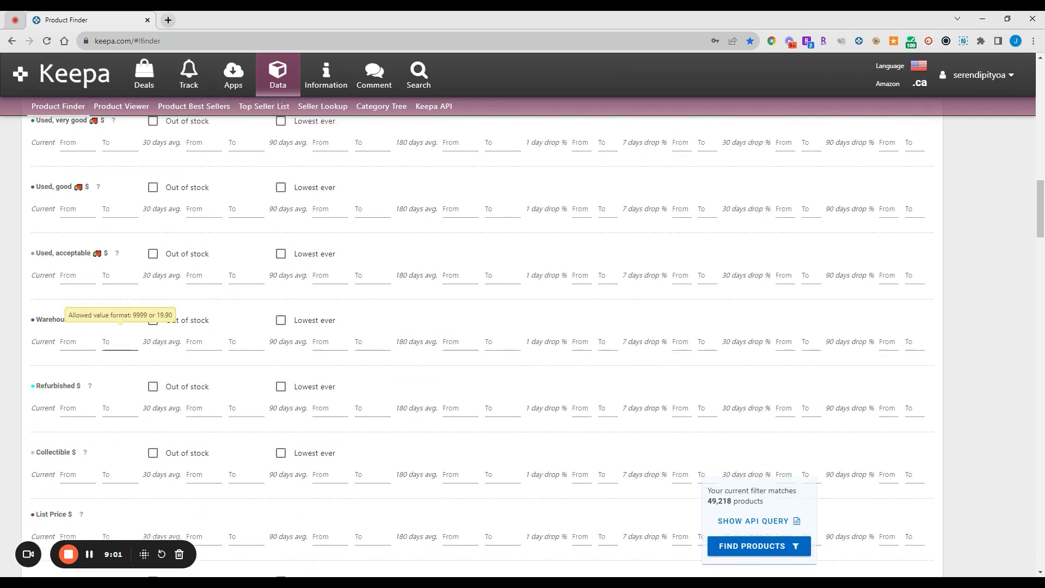
scroll(128, 327, down, 15)
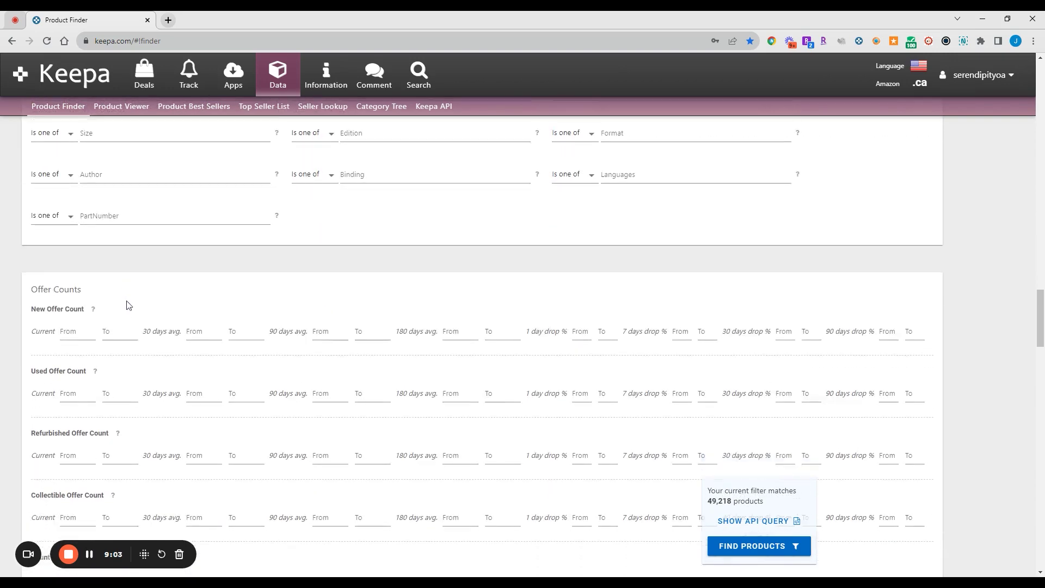
scroll(158, 362, up, 4)
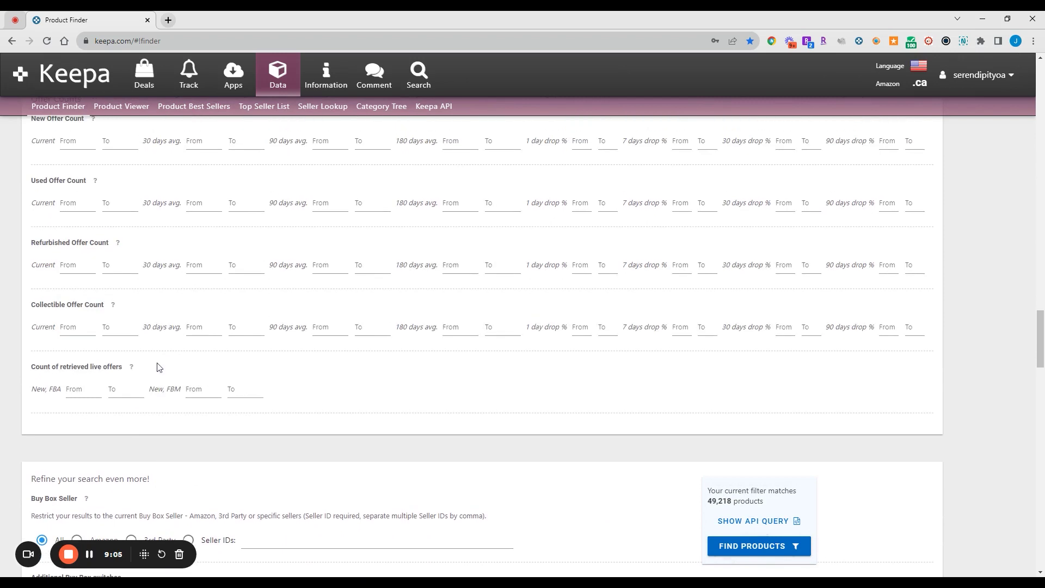
click(101, 498)
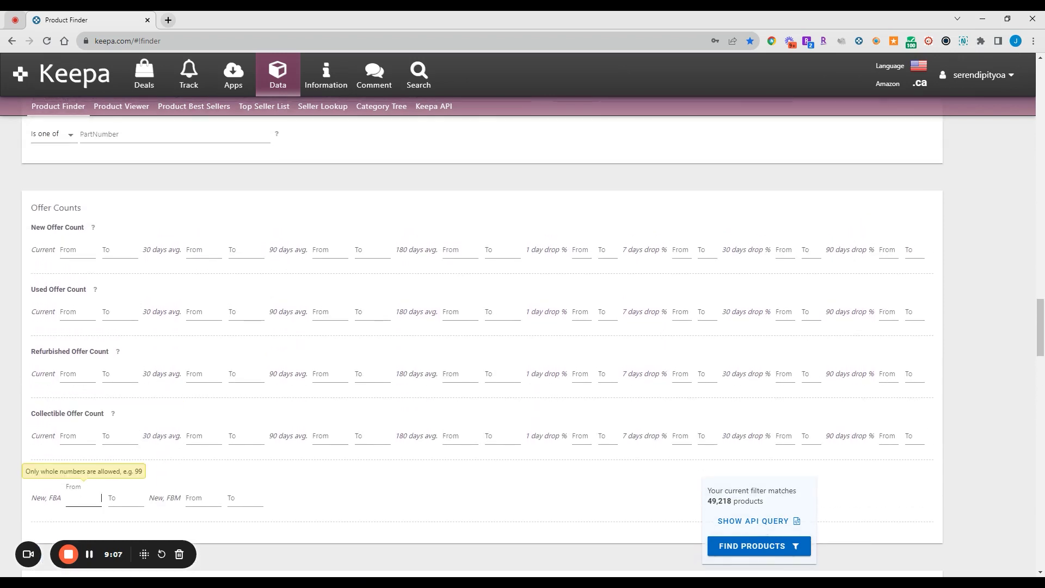
click(819, 499)
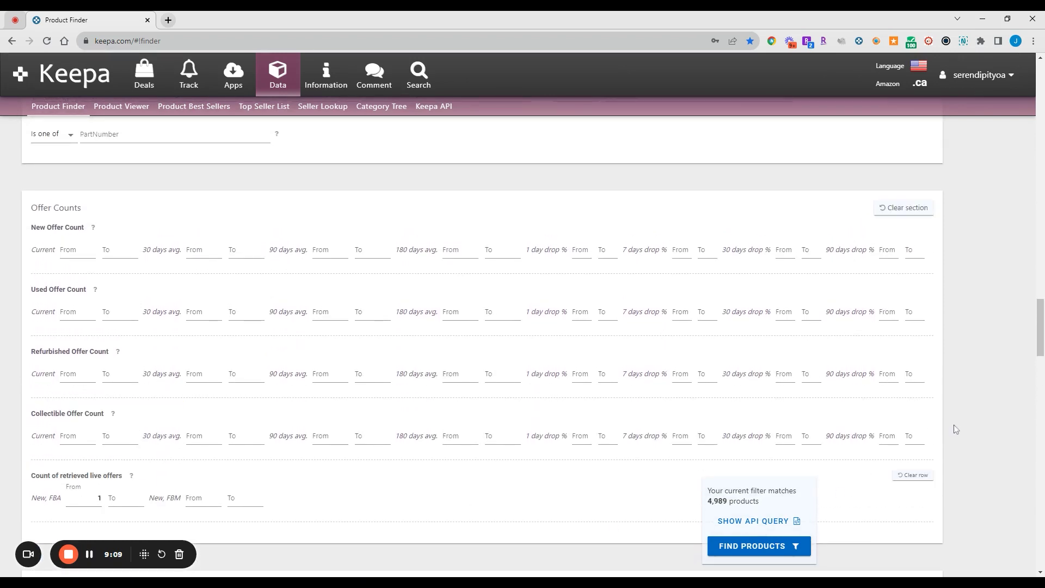
click(77, 250)
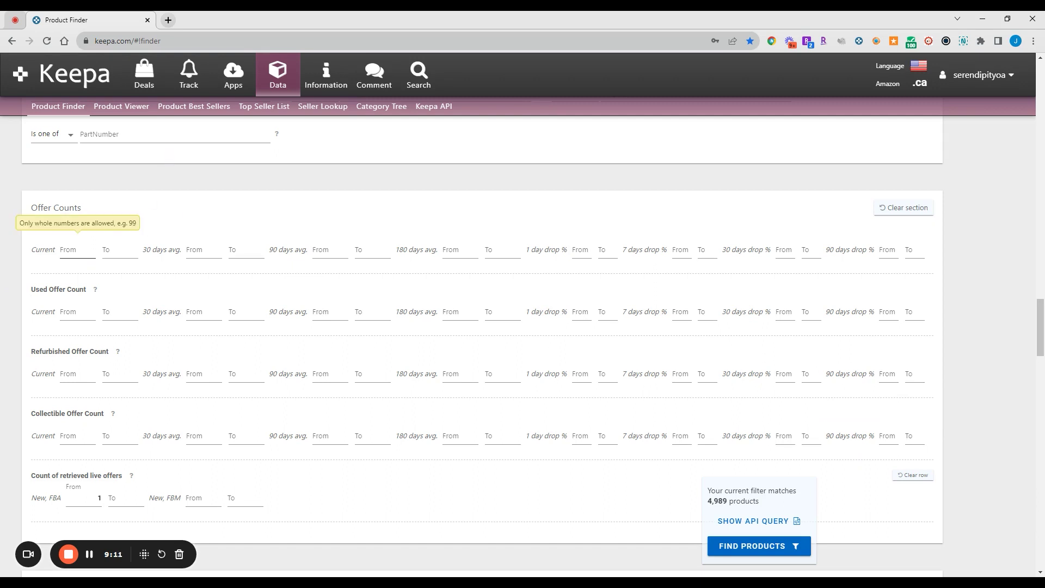
click(739, 546)
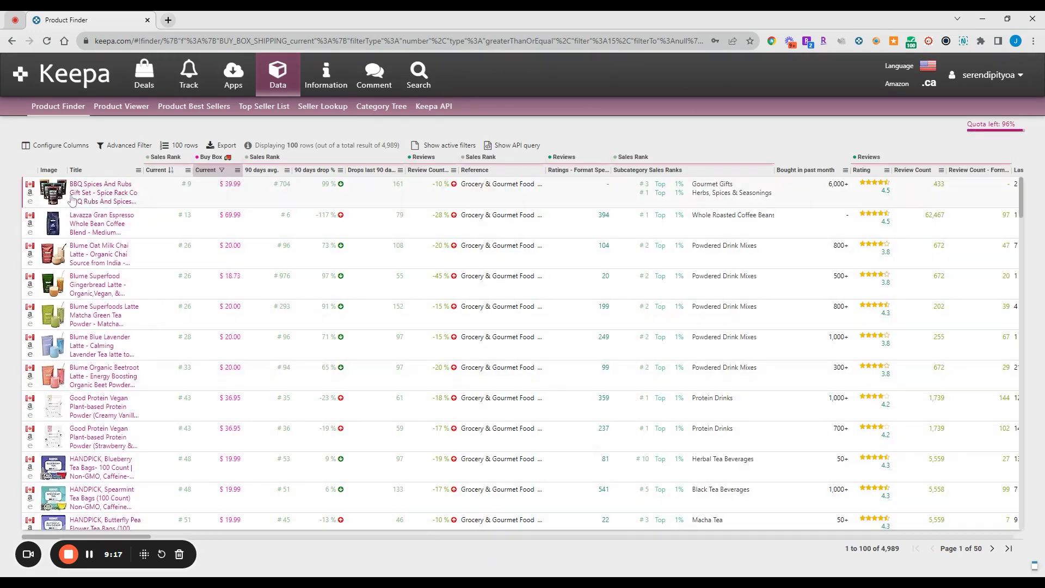
- Examine the price and sales rank history charts of several grocery products in the results
mouse_move(63, 200)
mouse_move(106, 201)
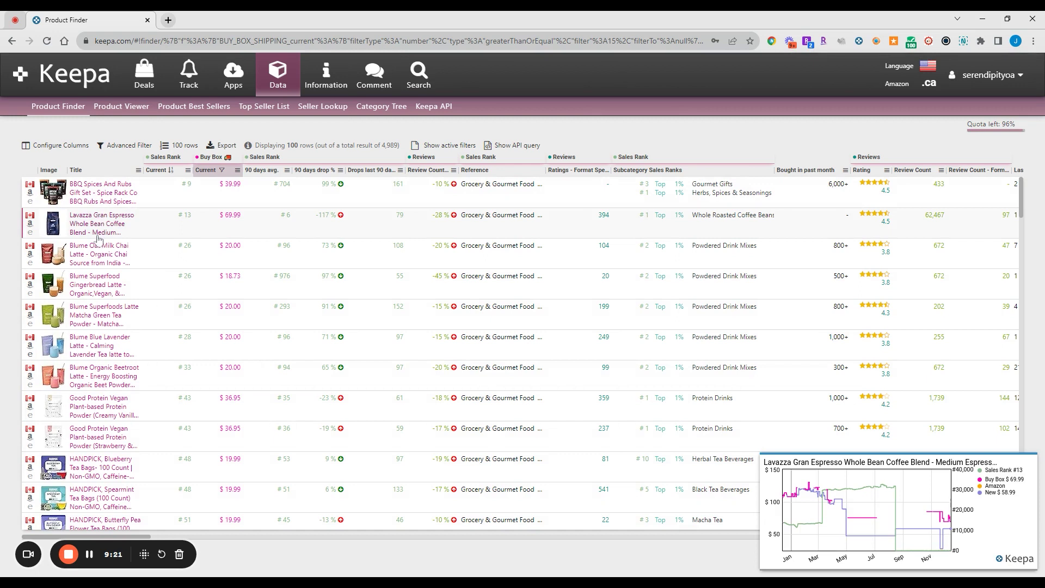
mouse_move(99, 250)
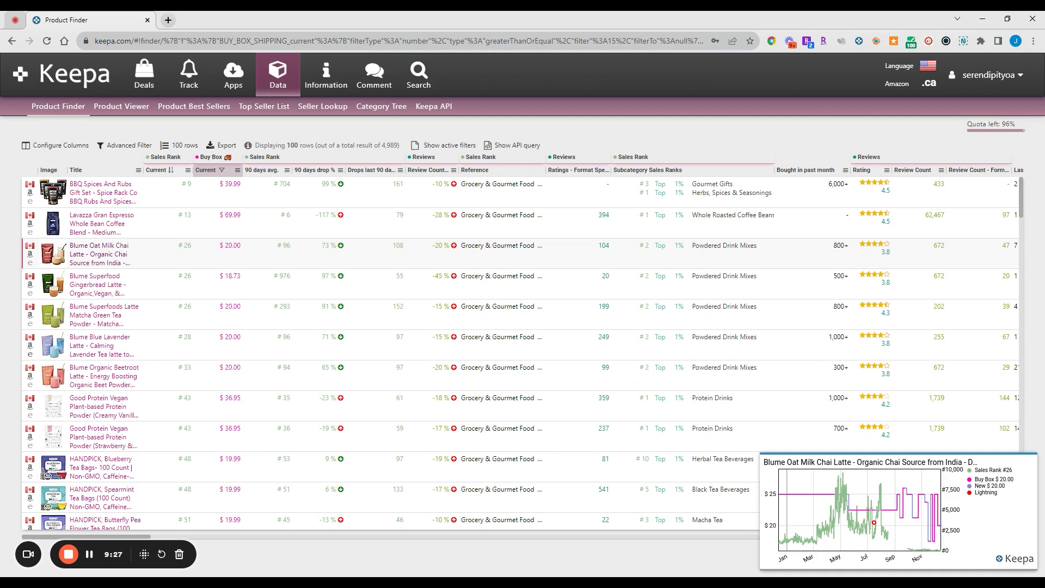
mouse_move(93, 312)
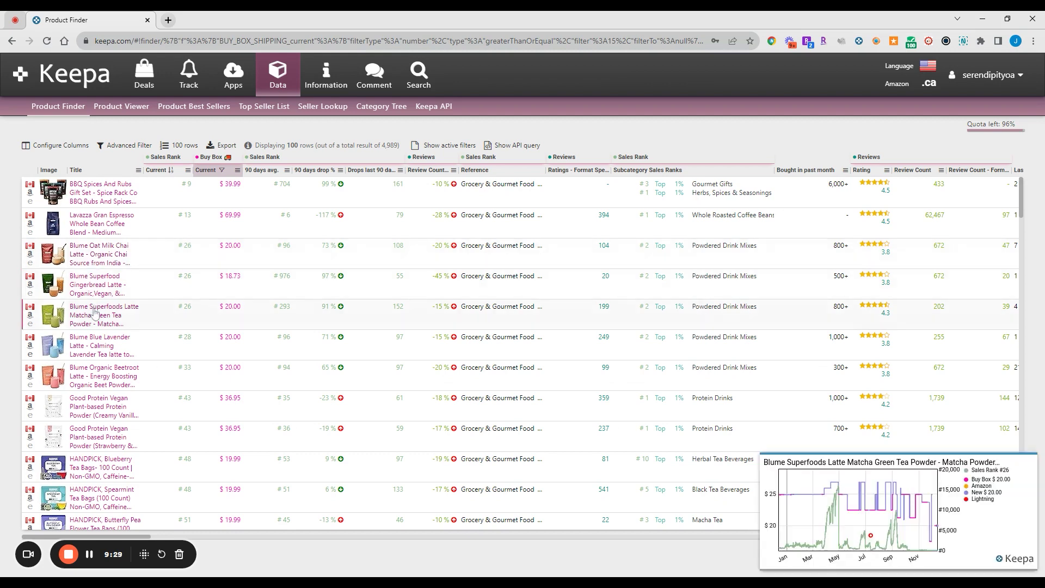
mouse_move(99, 379)
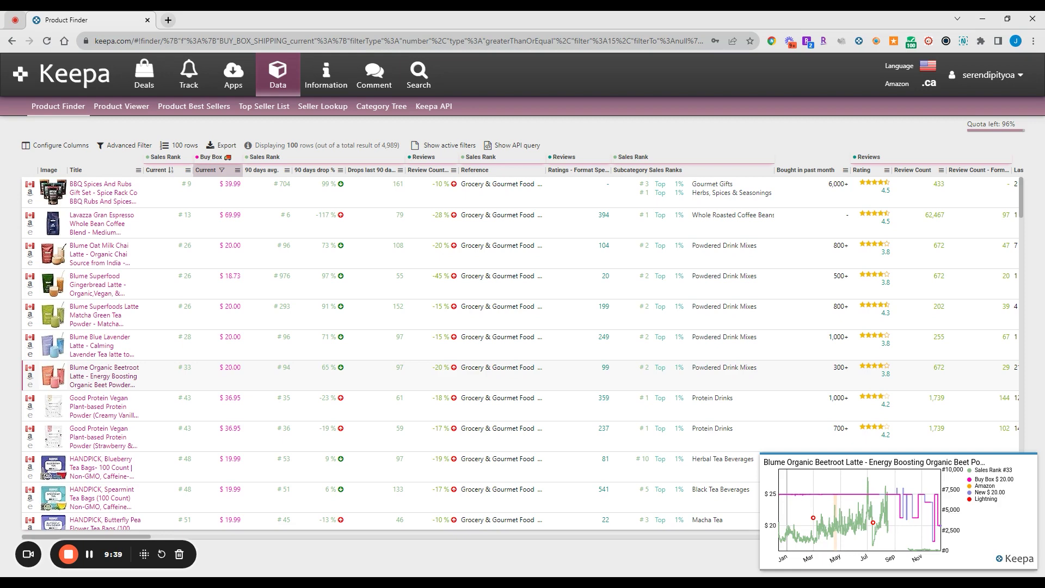
- Leave the results and start another product search with an empty filter form
click(61, 145)
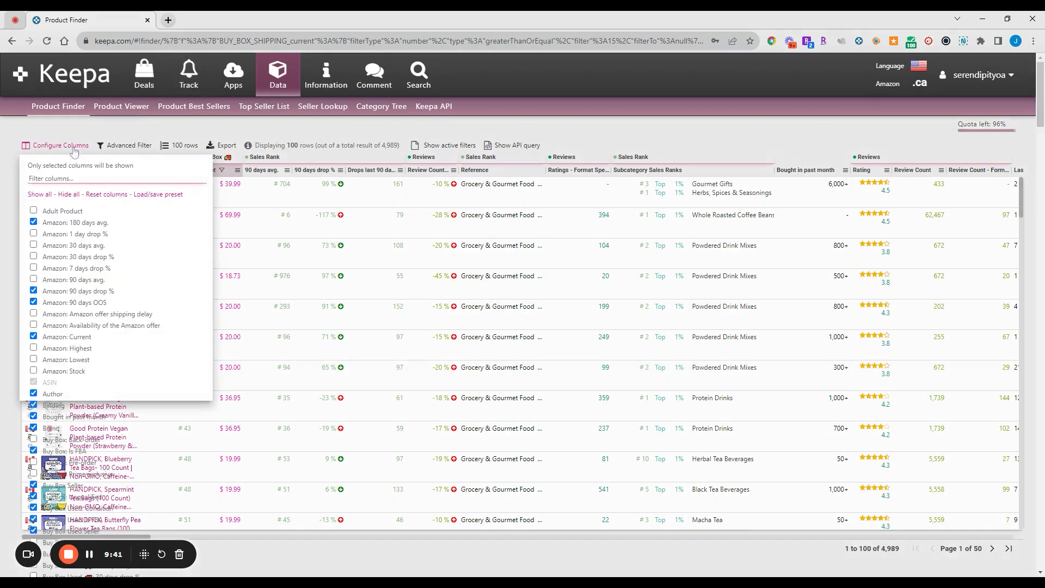
click(80, 106)
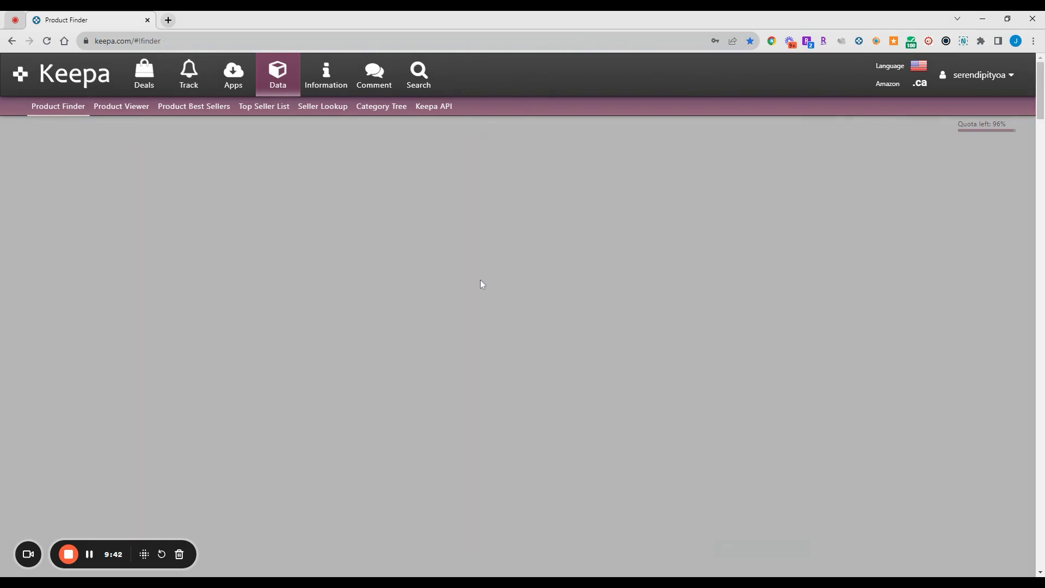
scroll(103, 263, down, 3)
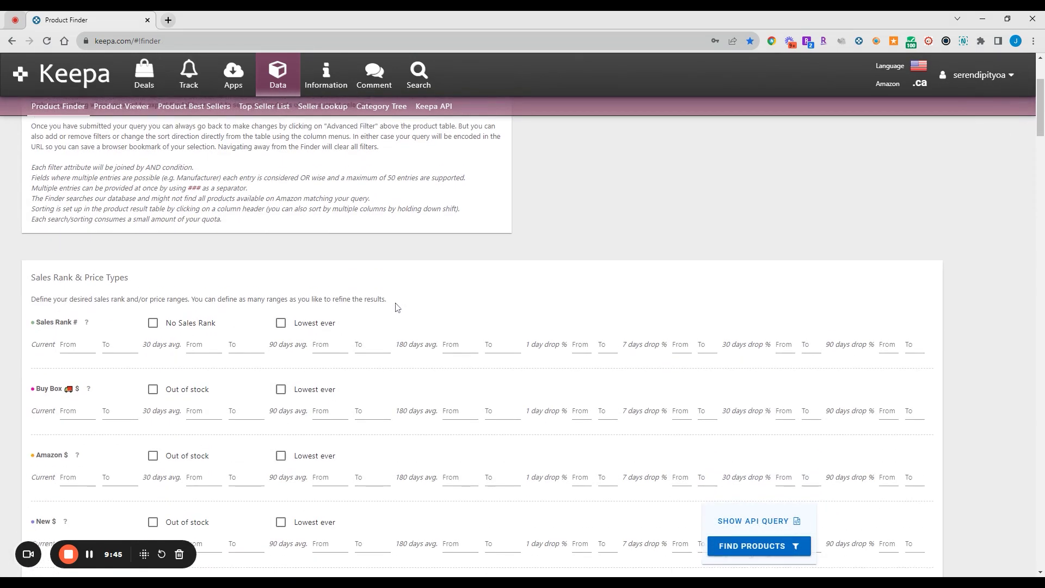
- Try the out-of-stock filter and the lowest-ever filter on the Amazon price, clearing each one again
scroll(784, 227, down, 3)
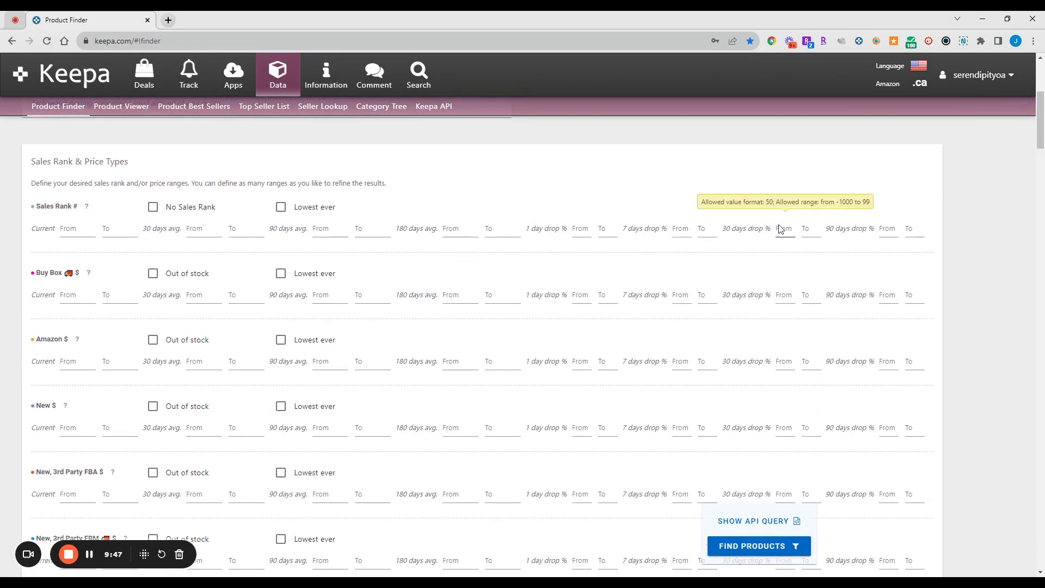
scroll(761, 270, down, 1)
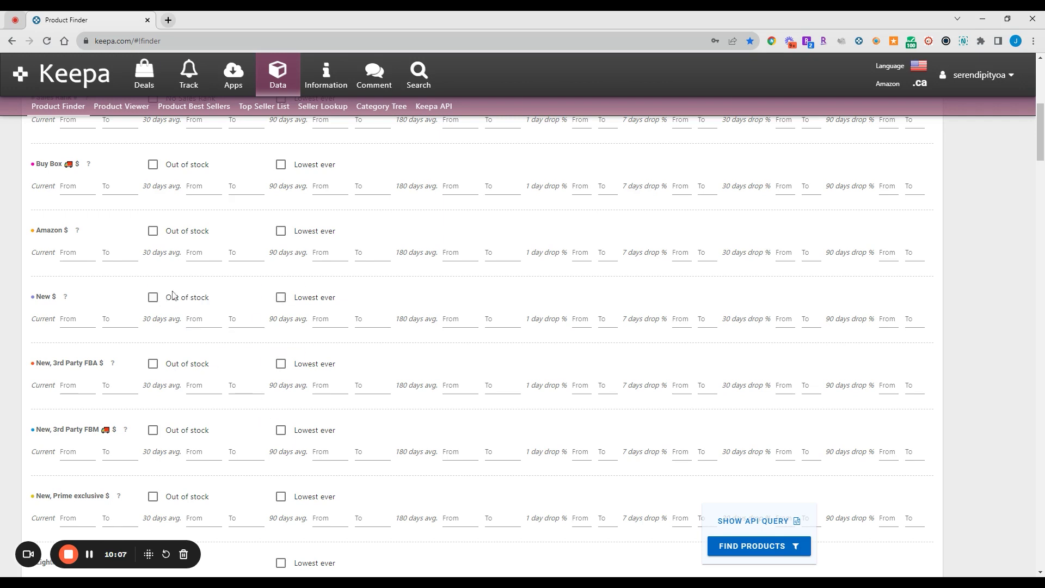
click(155, 233)
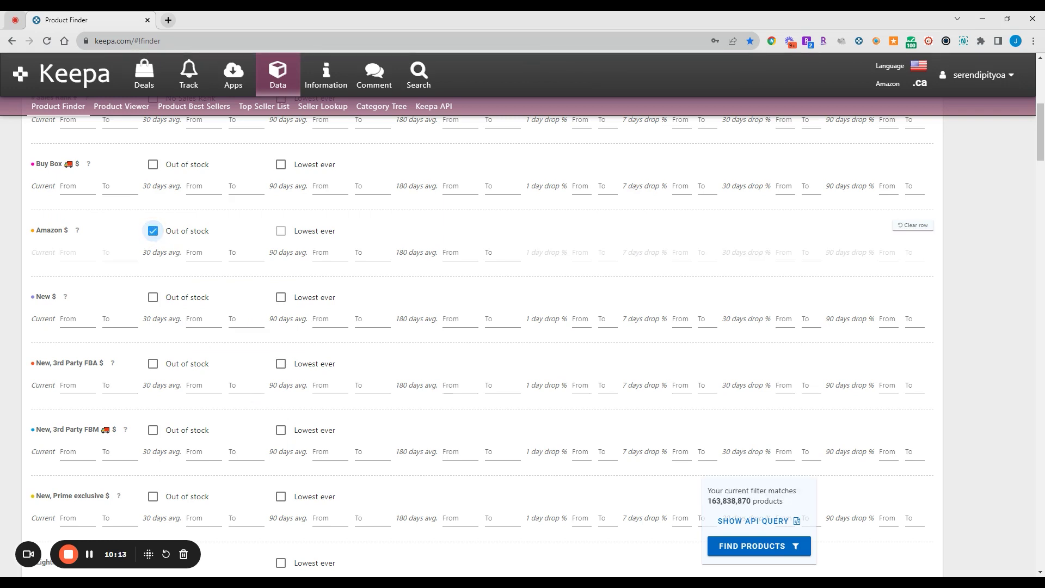
click(154, 232)
click(281, 231)
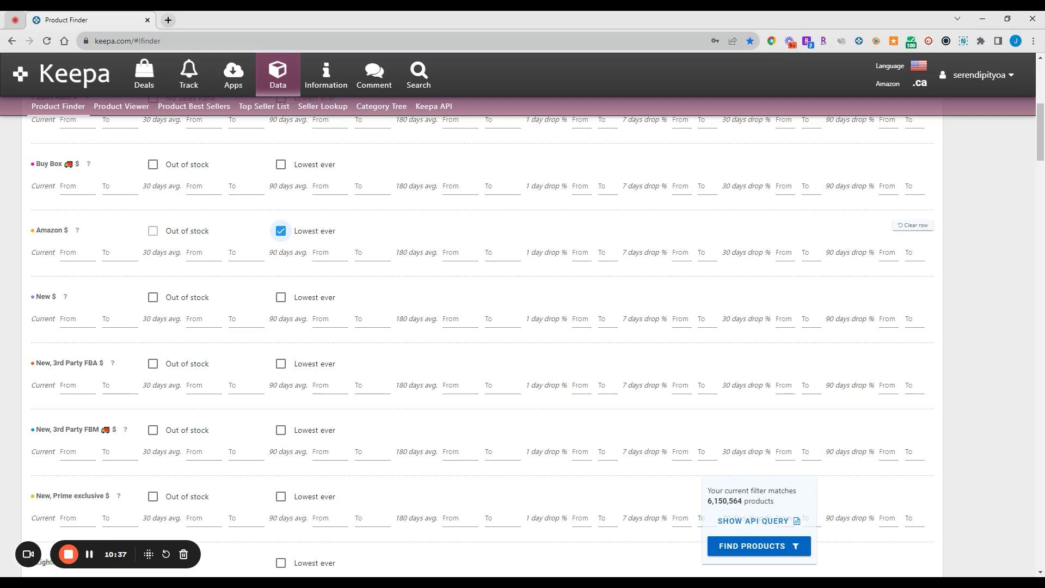
click(281, 231)
- Examine the Buy Box, Amazon, New and third-party FBA and FBM price filters and their drop percentage ranges
scroll(208, 314, down, 2)
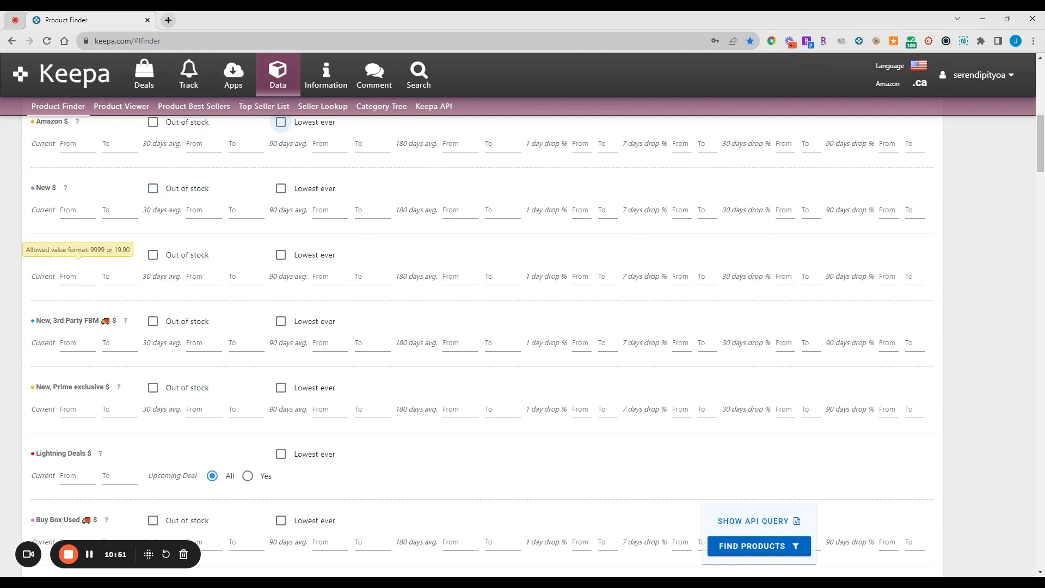
scroll(44, 257, up, 2)
scroll(44, 257, up, 1)
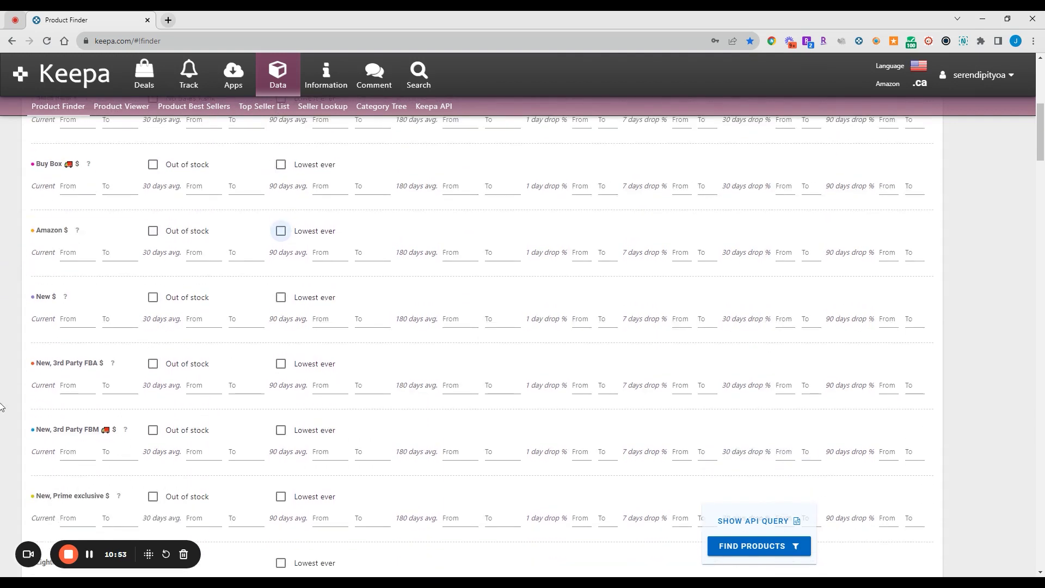
scroll(16, 381, down, 1)
scroll(60, 305, up, 1)
scroll(198, 296, down, 1)
scroll(155, 312, down, 1)
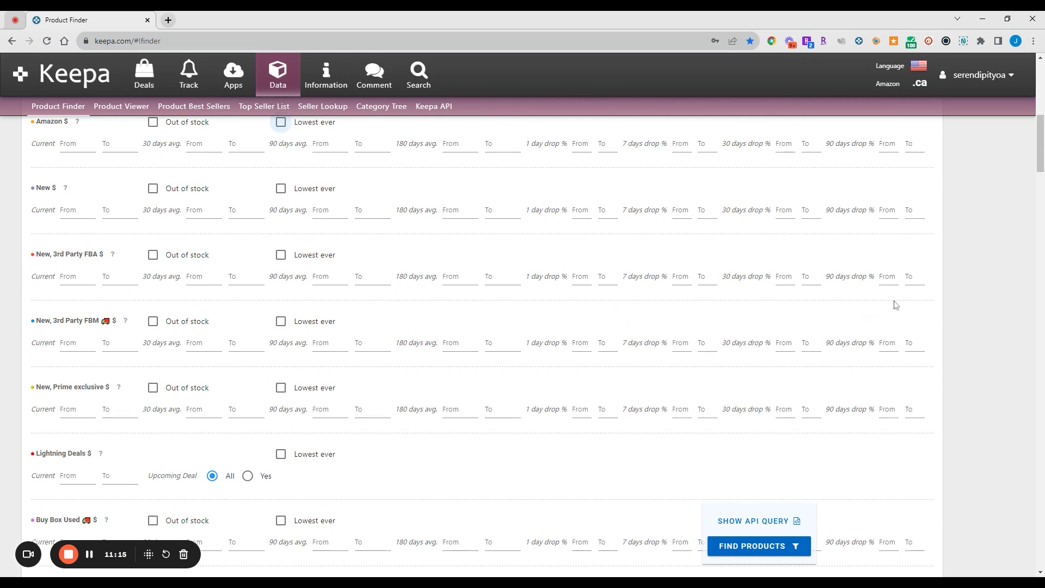
scroll(334, 217, up, 2)
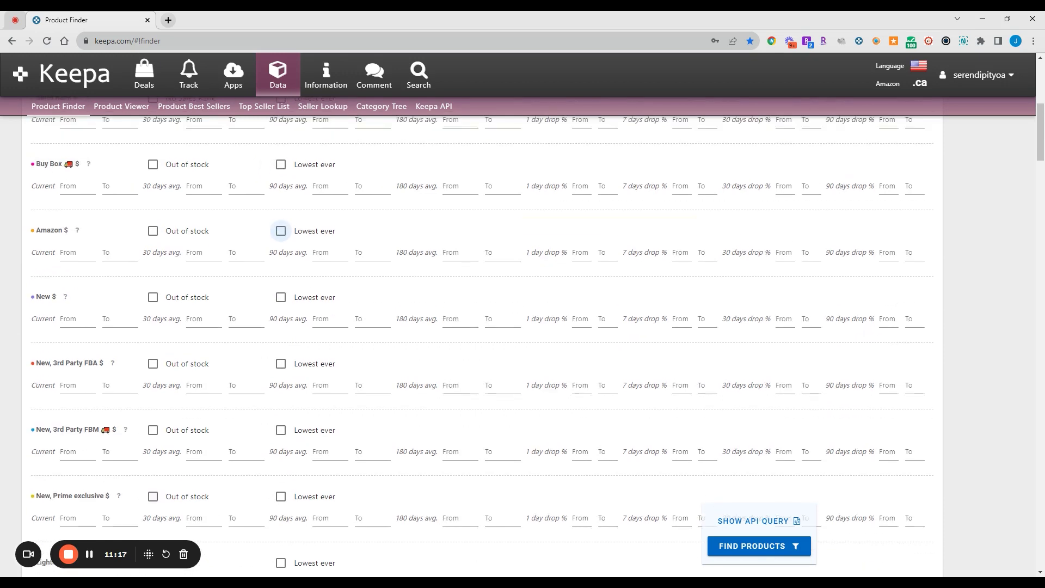
scroll(334, 216, down, 2)
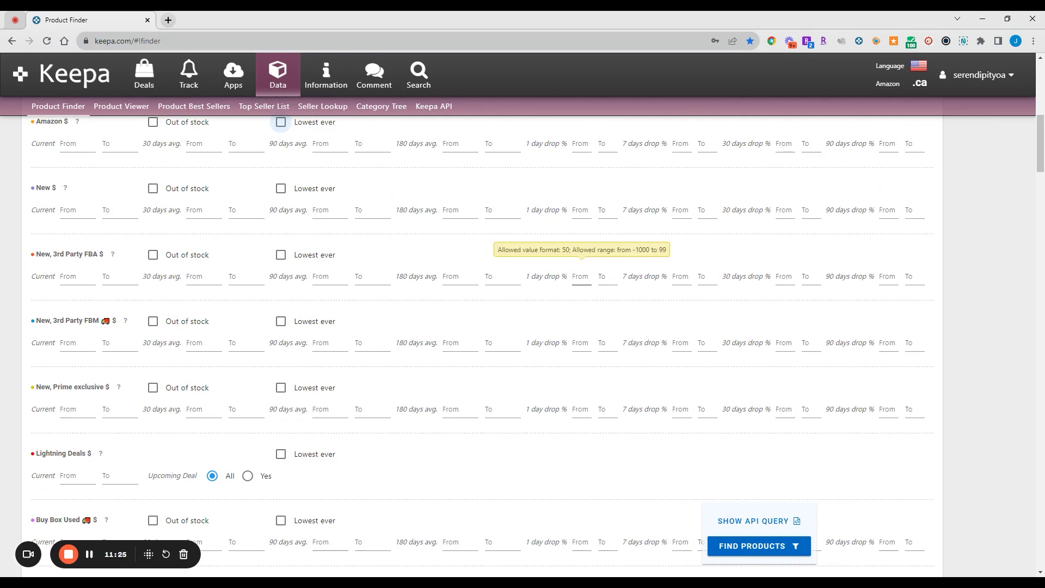
- Set the minimum 1-day drop of the Amazon price to 90 percent and run the product search
click(581, 276)
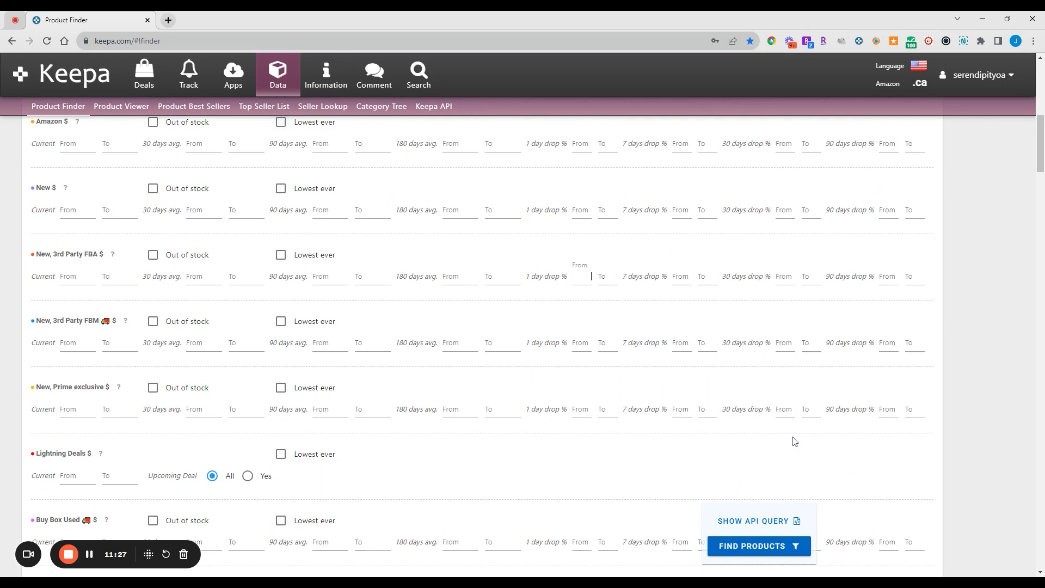
scroll(604, 215, up, 1)
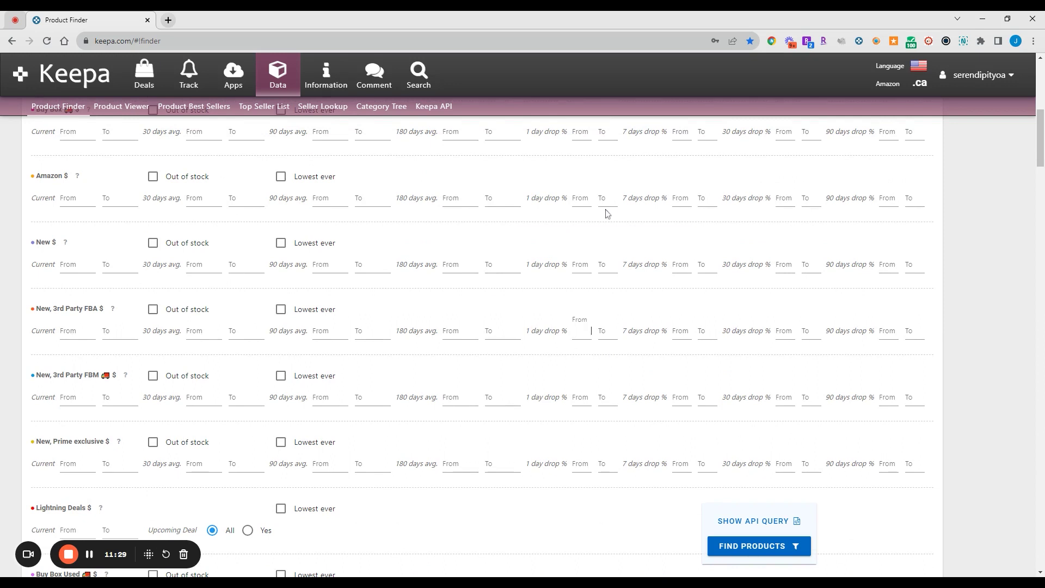
click(580, 197)
text(90)
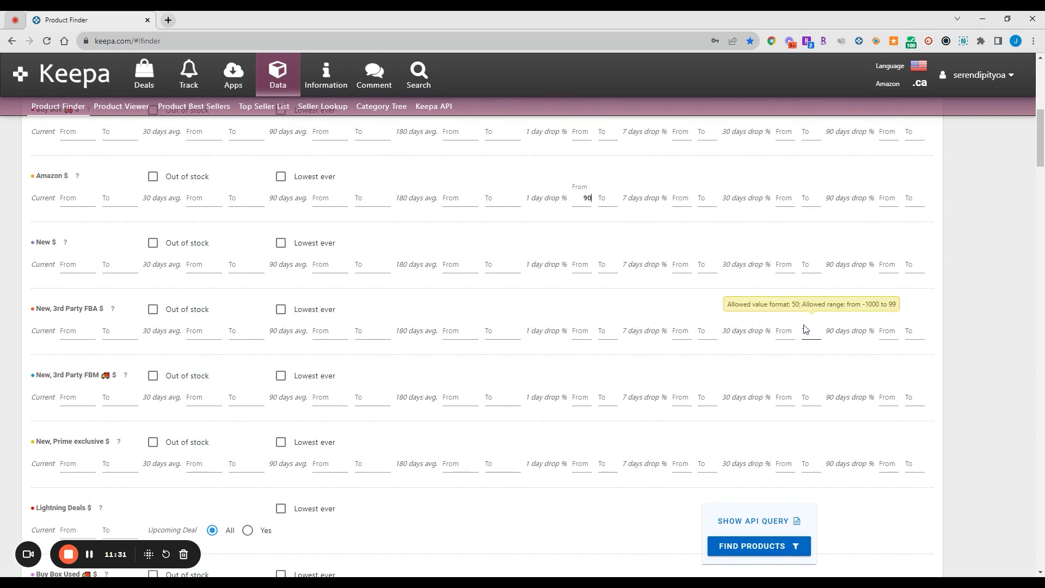
click(967, 282)
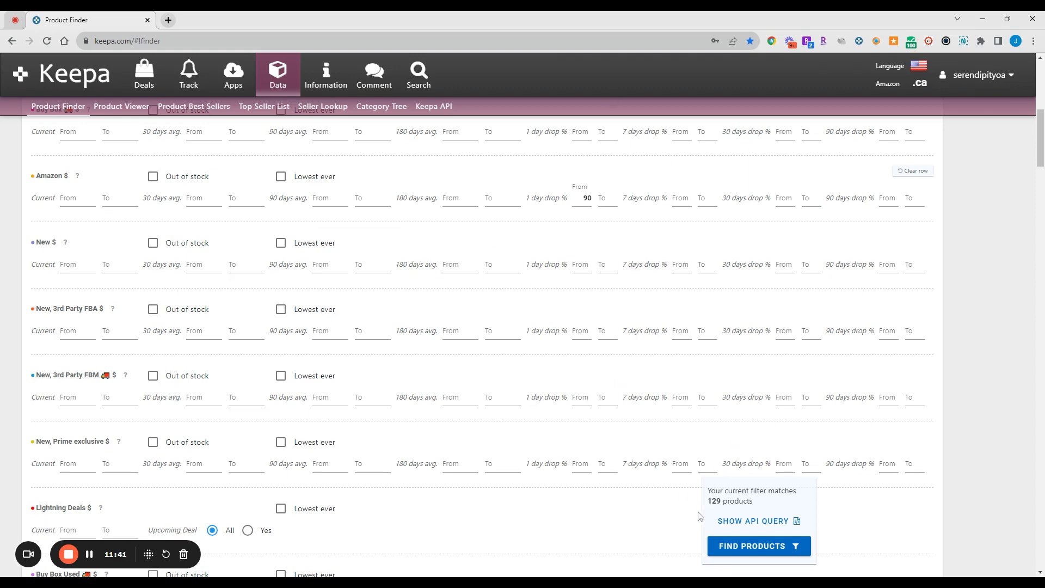
click(730, 546)
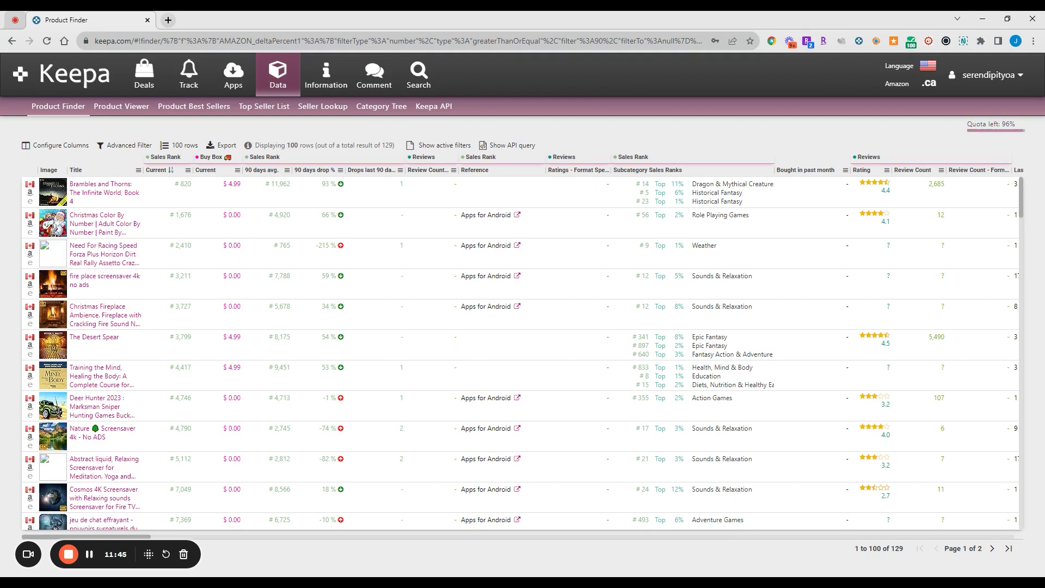
- Look through both pages of results and examine the price history charts of products on the second page
scroll(465, 283, down, 3)
scroll(466, 283, down, 20)
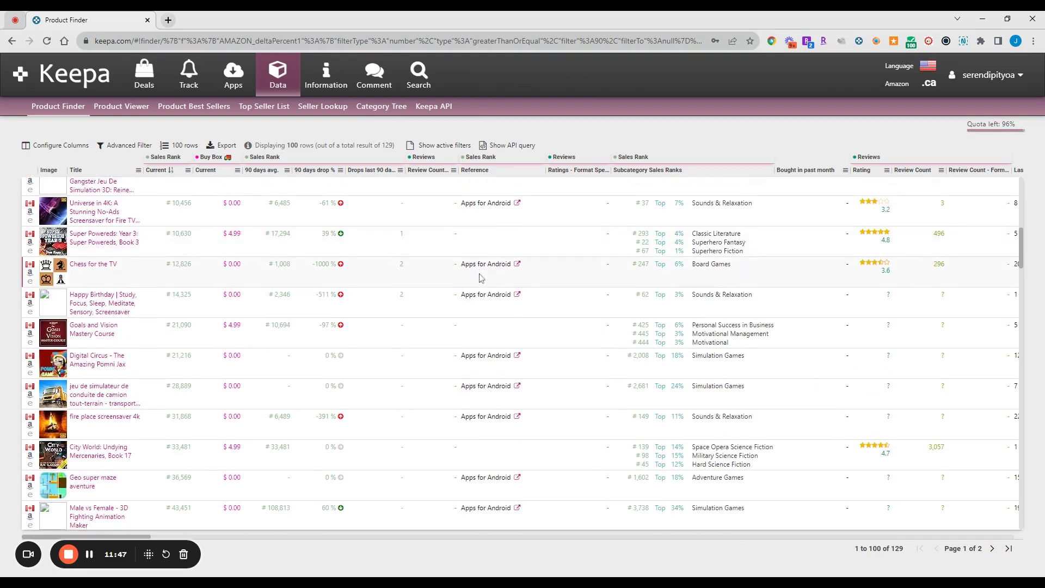
scroll(496, 275, down, 20)
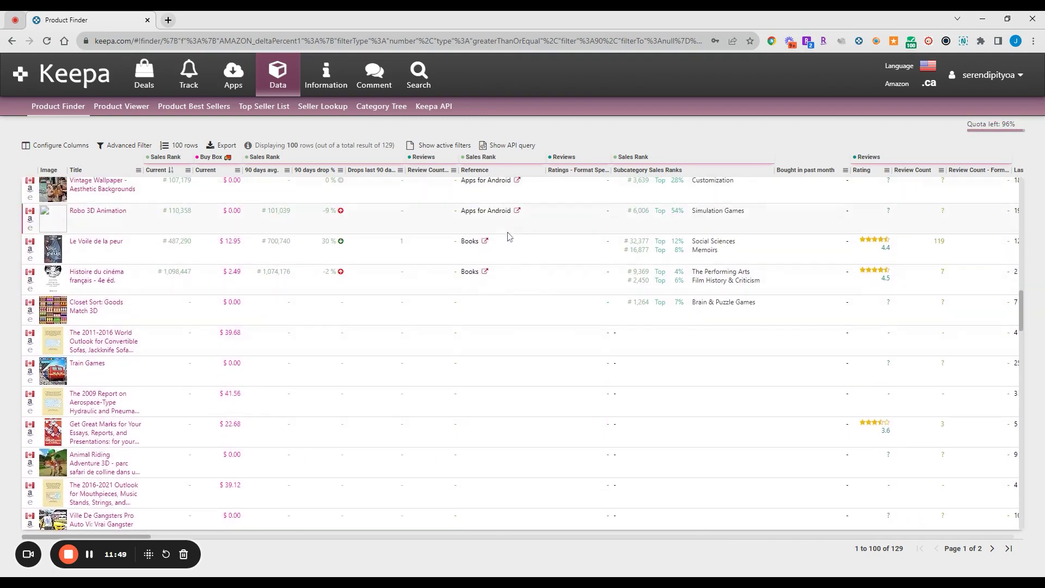
scroll(503, 258, down, 2)
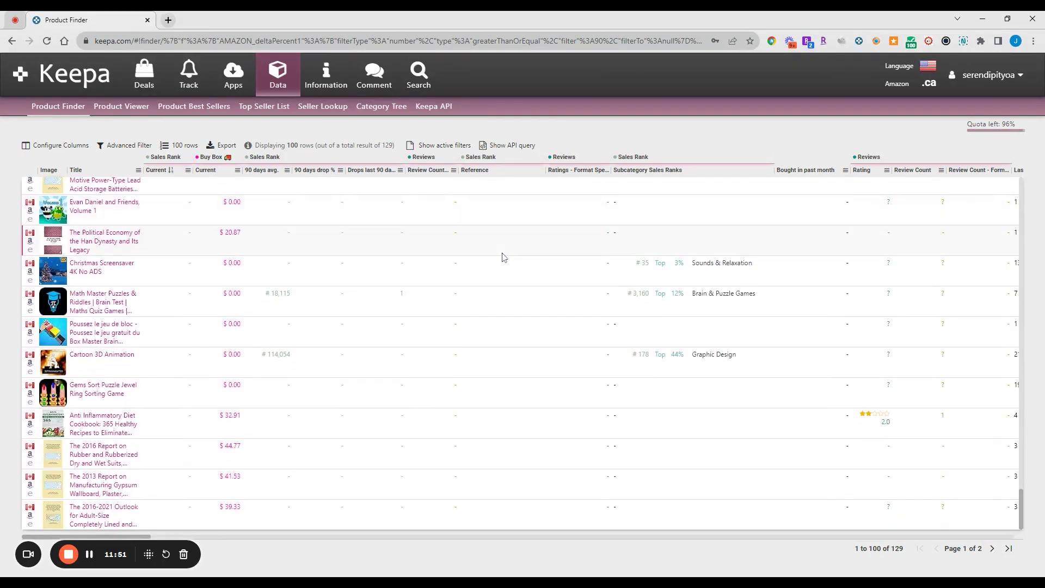
click(991, 548)
scroll(732, 317, down, 12)
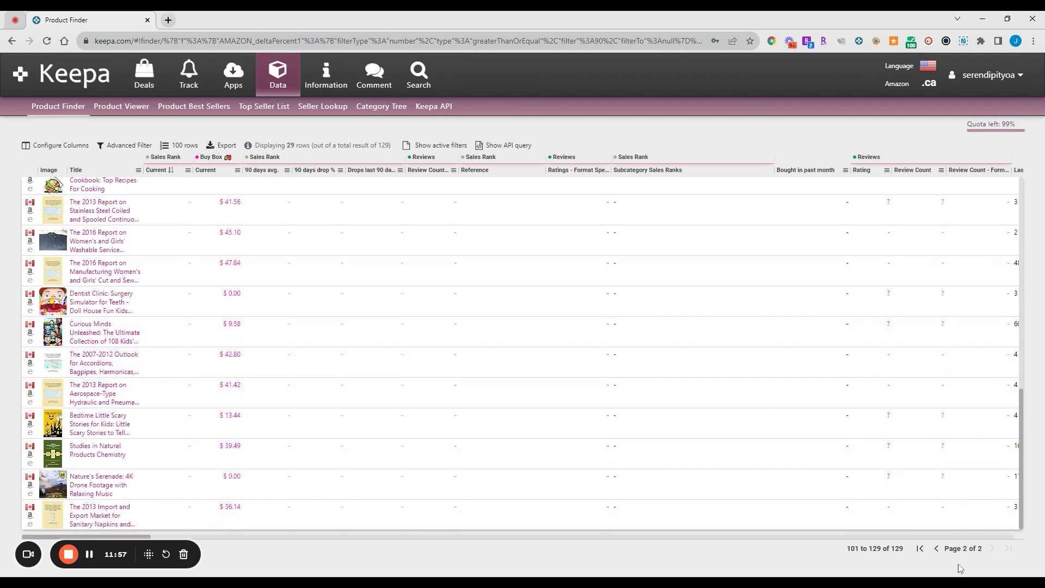
scroll(519, 429, up, 10)
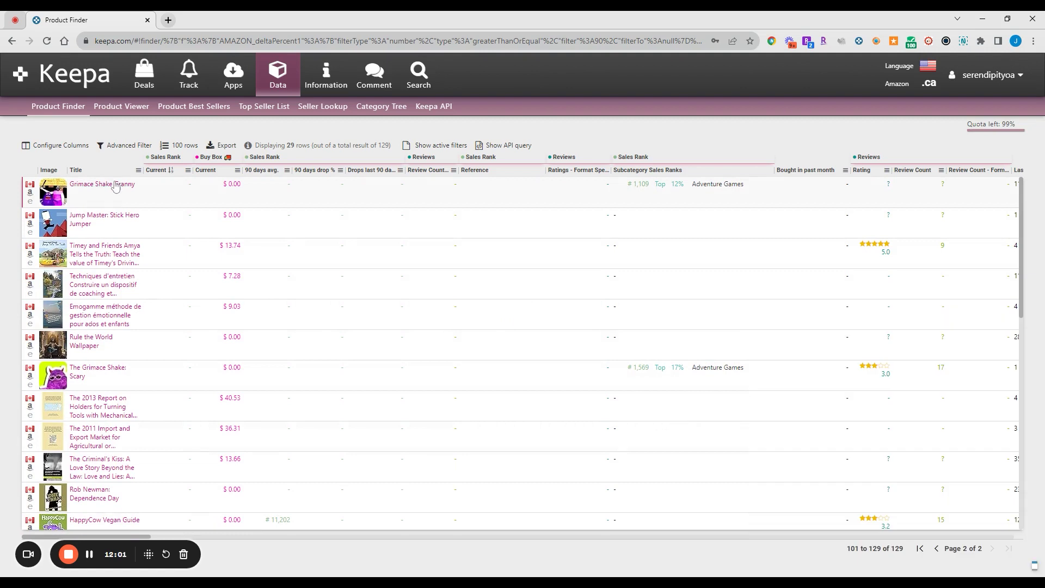
mouse_move(119, 189)
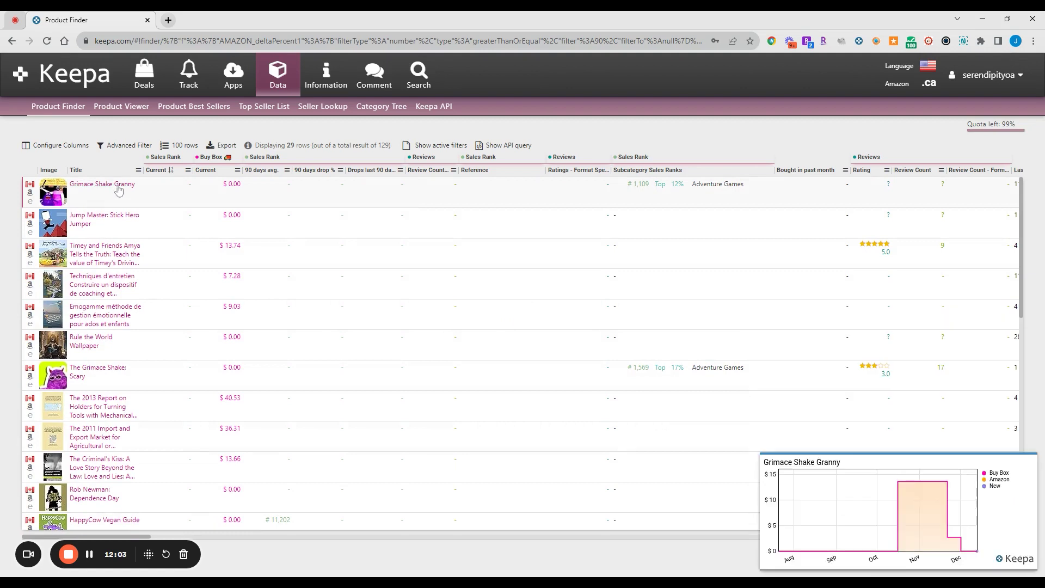
mouse_move(111, 260)
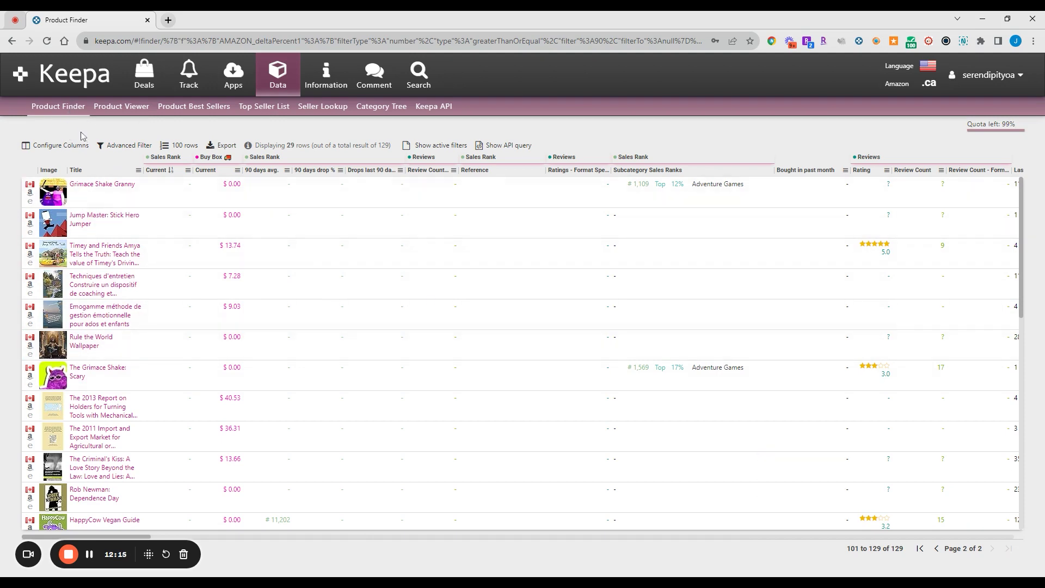
- Leave the price-drop results and open an empty filter form for another product search
click(77, 108)
scroll(398, 315, down, 11)
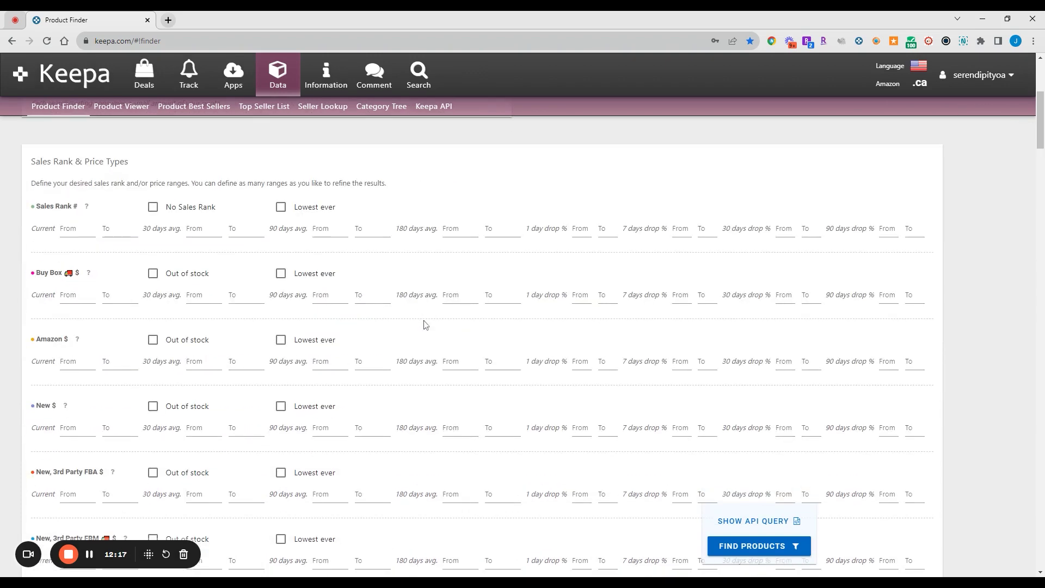
scroll(268, 267, up, 3)
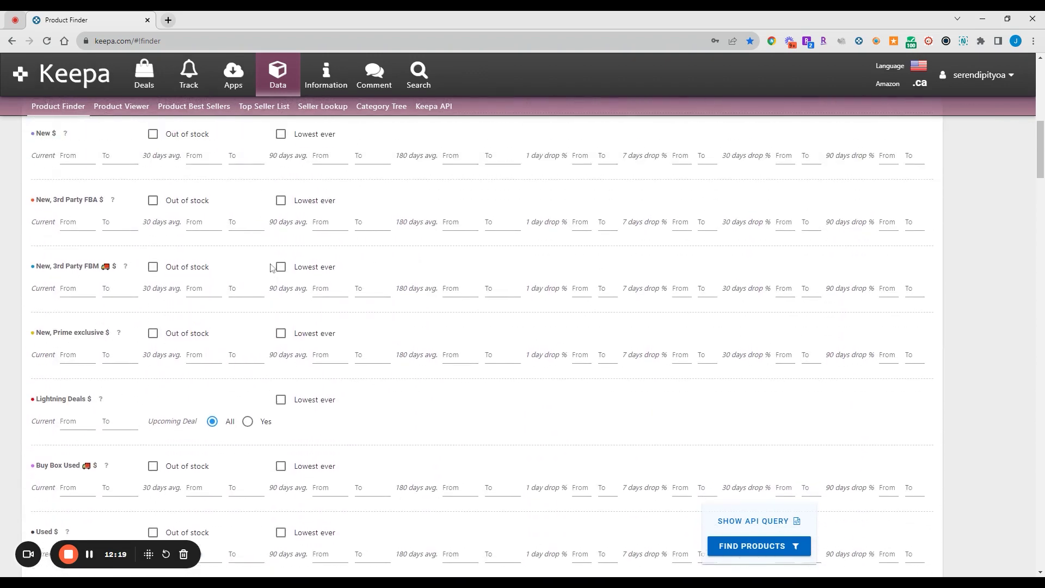
- Examine the Prime exclusive, Lightning Deals, Buy Box Used and Used price filters
scroll(214, 234, down, 1)
scroll(562, 357, down, 2)
scroll(357, 342, down, 1)
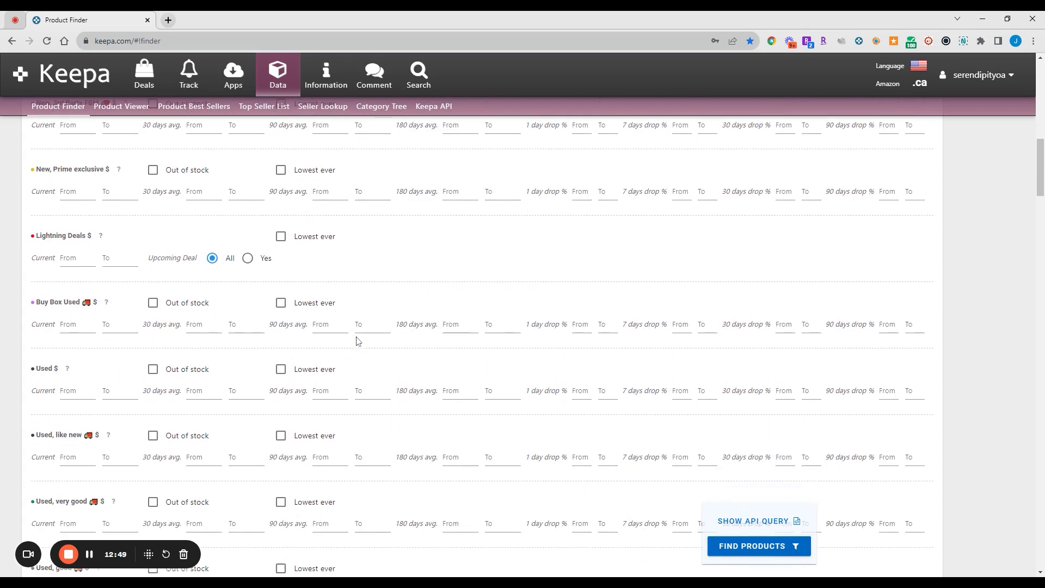
scroll(357, 342, up, 1)
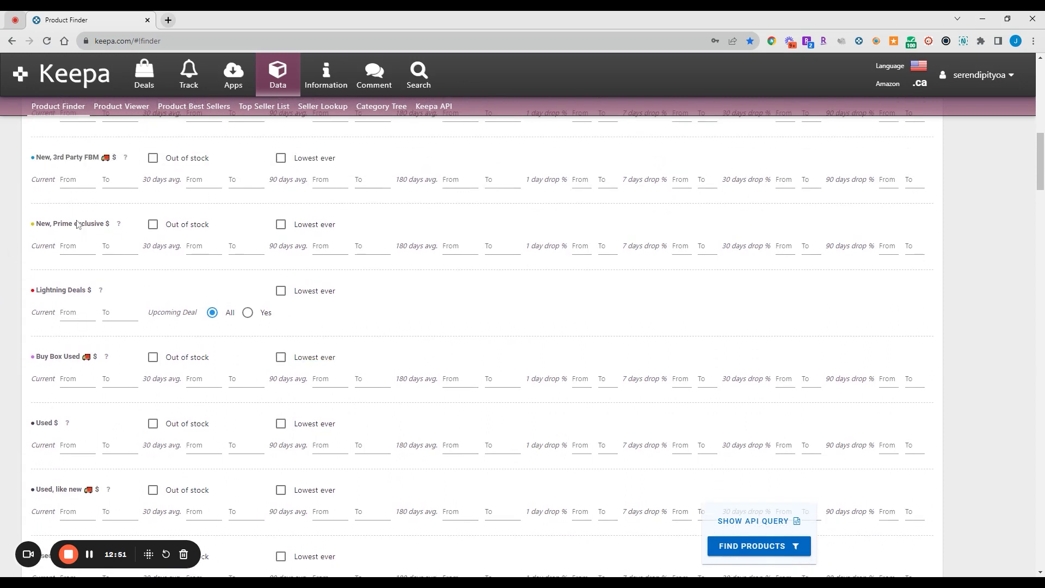
scroll(77, 224, down, 1)
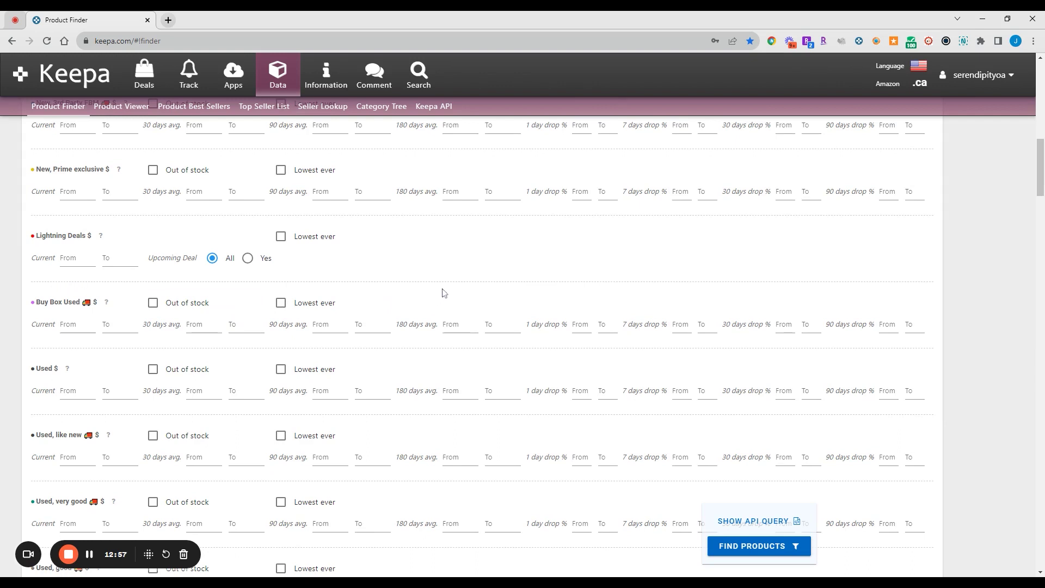
scroll(442, 293, down, 1)
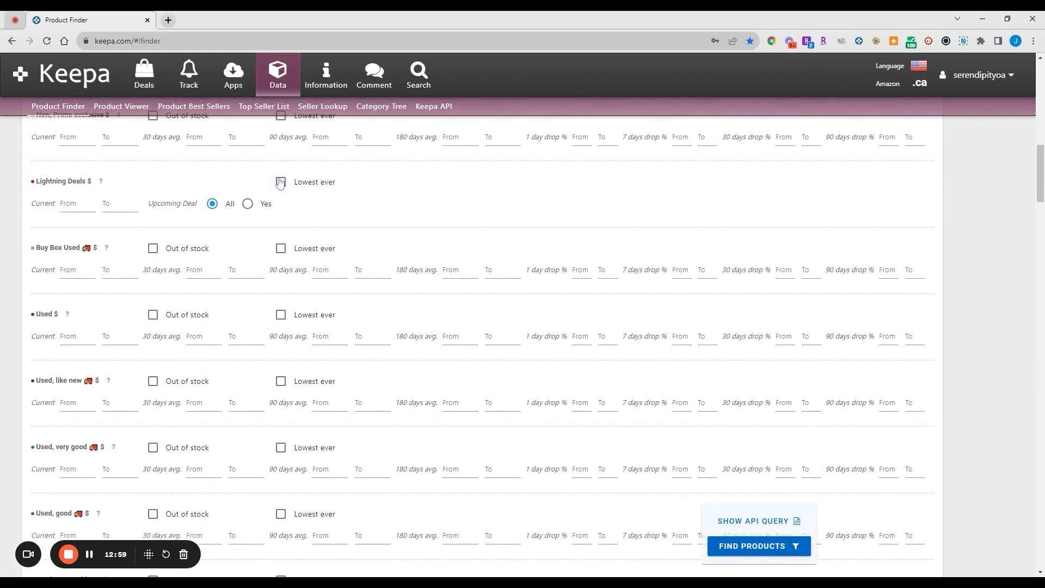
scroll(281, 183, down, 1)
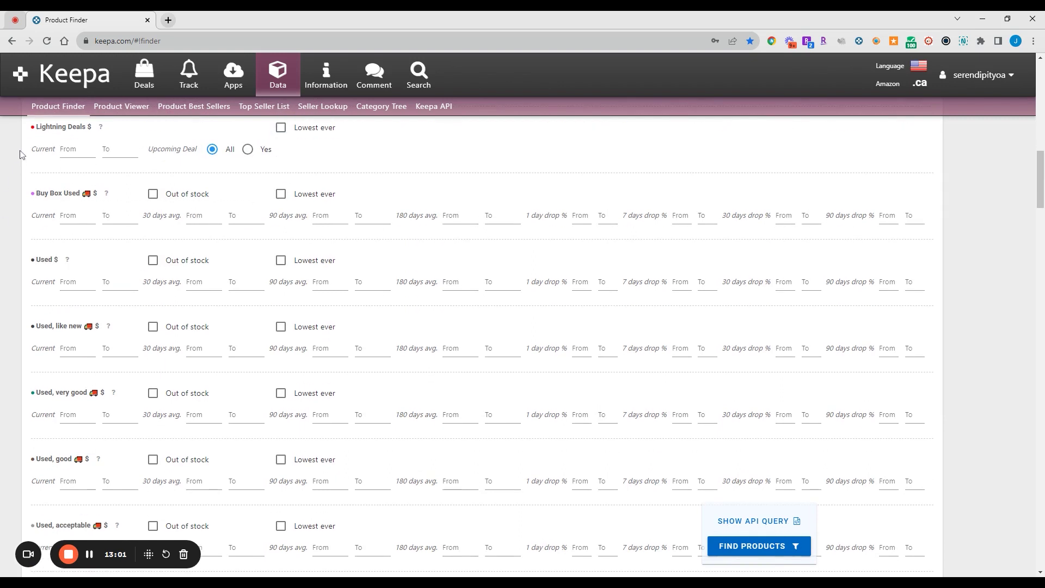
scroll(76, 163, down, 1)
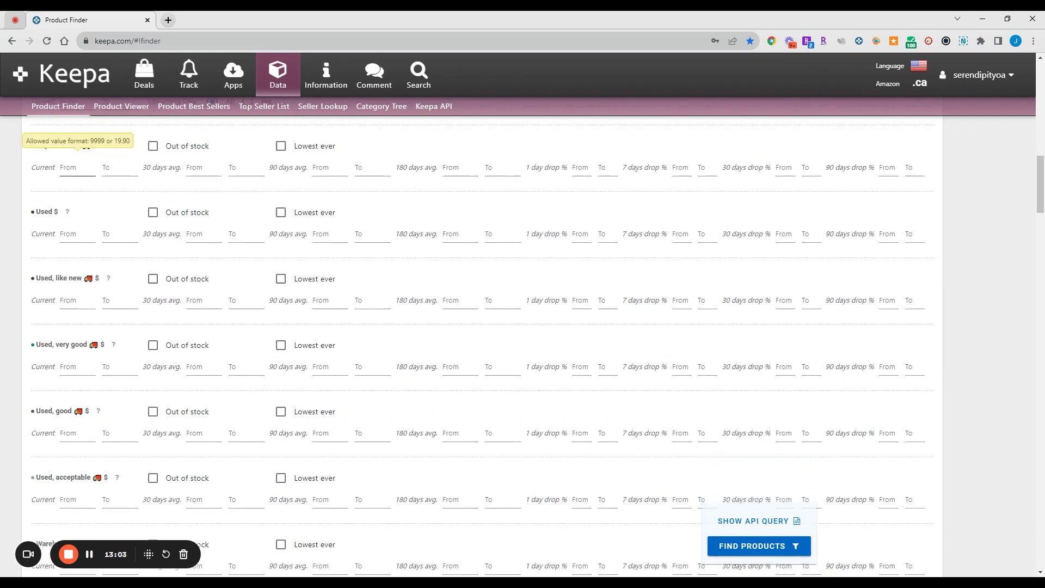
scroll(77, 493, up, 1)
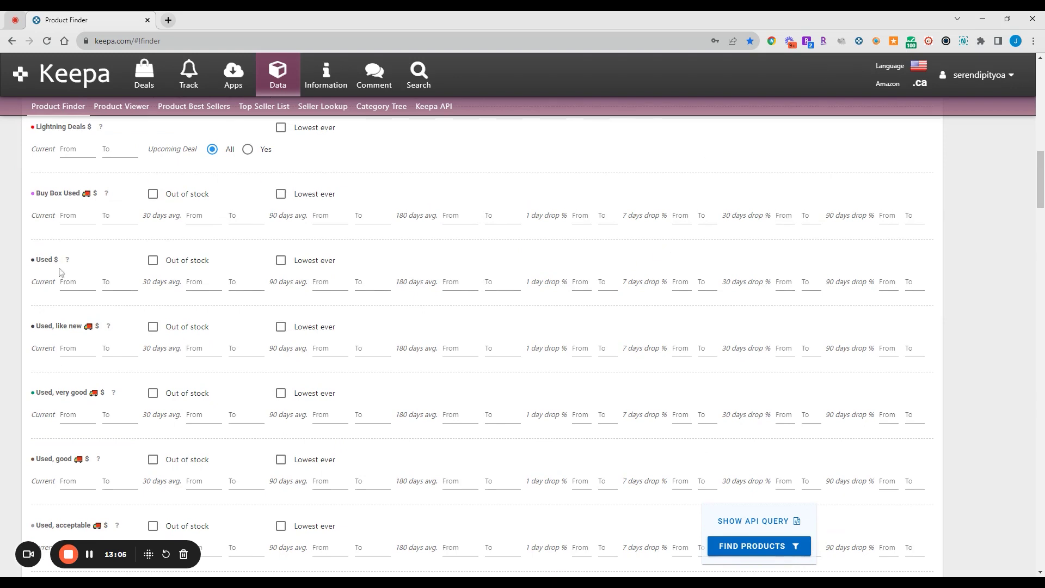
- Examine the Warehouse Deals, Refurbished, Collectible, List Price and eBay price filters, continuing to the title, brand and category filters
scroll(146, 179, down, 4)
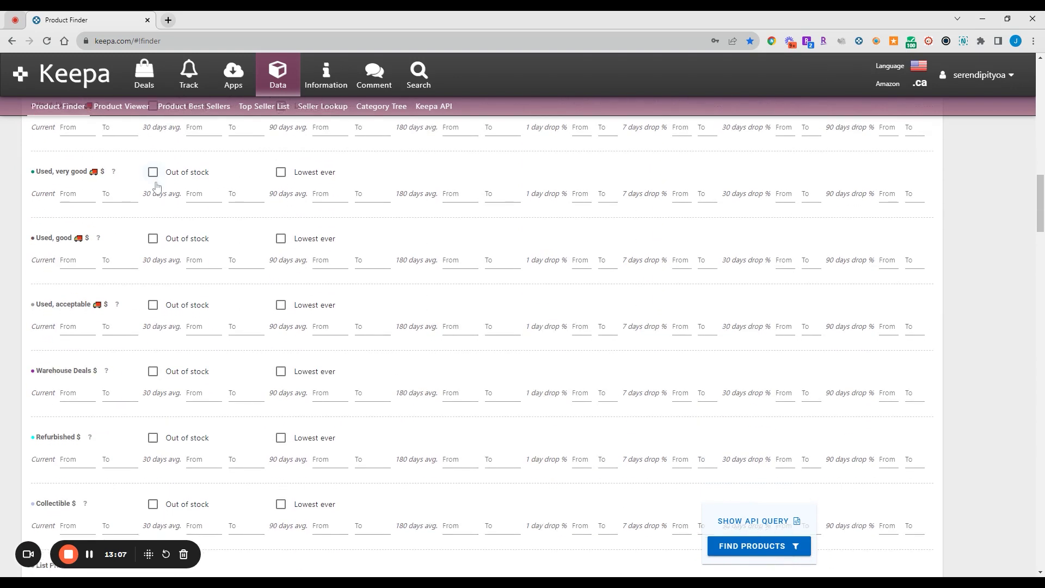
scroll(158, 188, down, 2)
scroll(283, 430, down, 1)
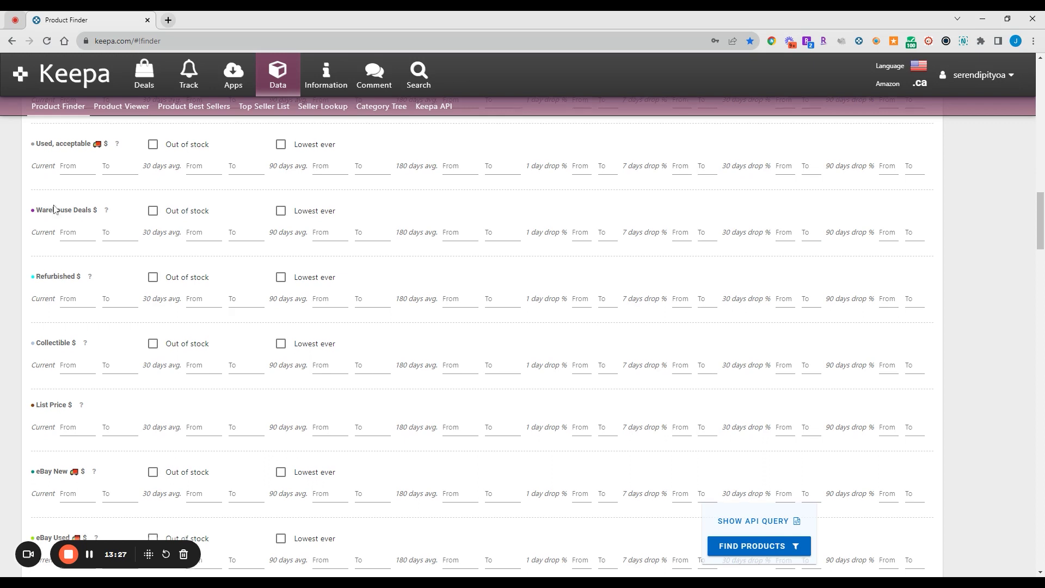
scroll(60, 217, down, 1)
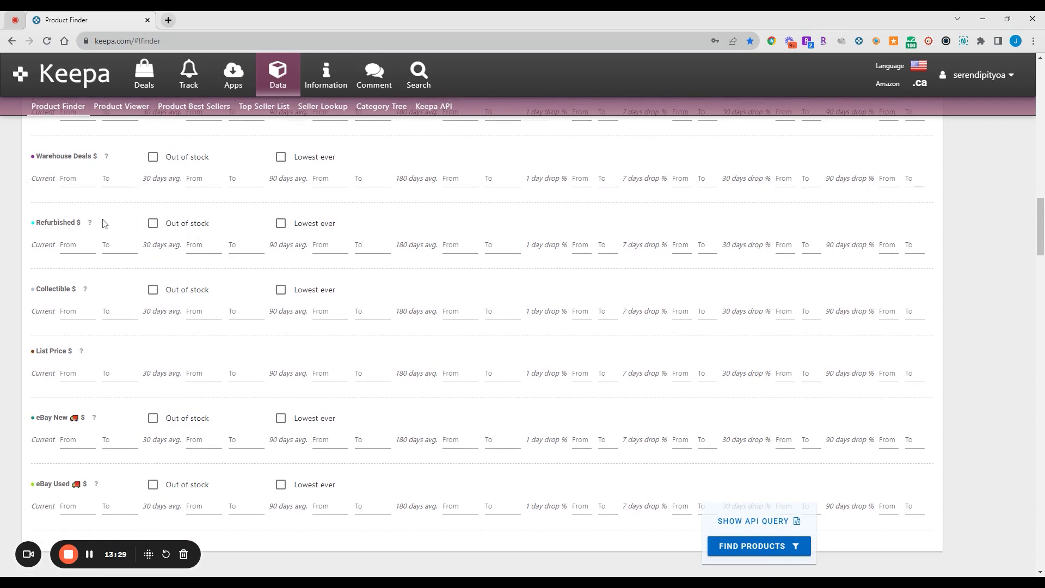
scroll(109, 224, down, 1)
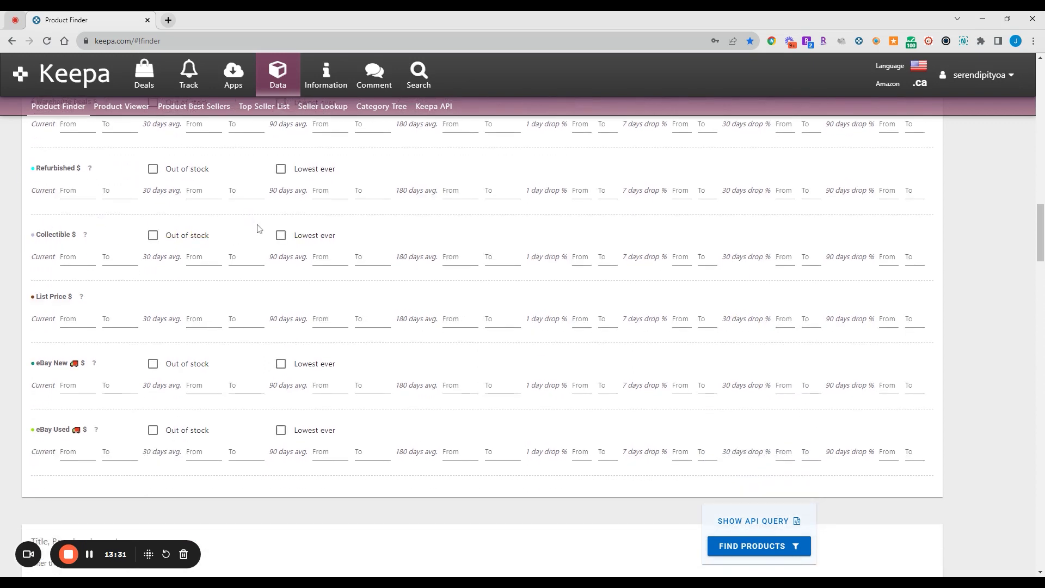
scroll(255, 226, down, 1)
scroll(253, 233, up, 1)
drag(30, 362, 85, 375)
click(85, 357)
scroll(413, 369, down, 6)
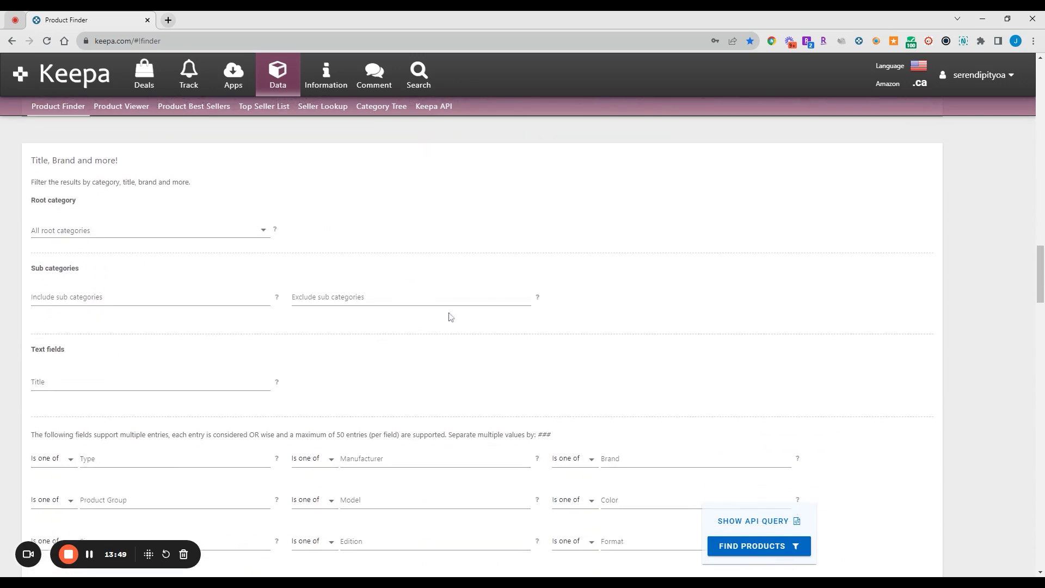
- Examine the root category filter and the fields for including and excluding sub categories
scroll(450, 315, up, 2)
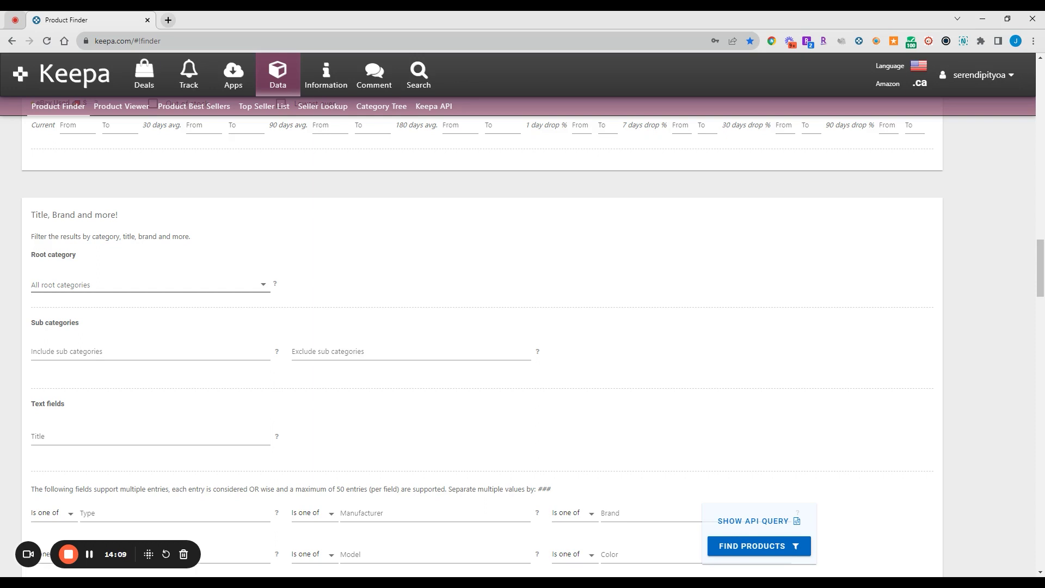
scroll(4, 311, down, 1)
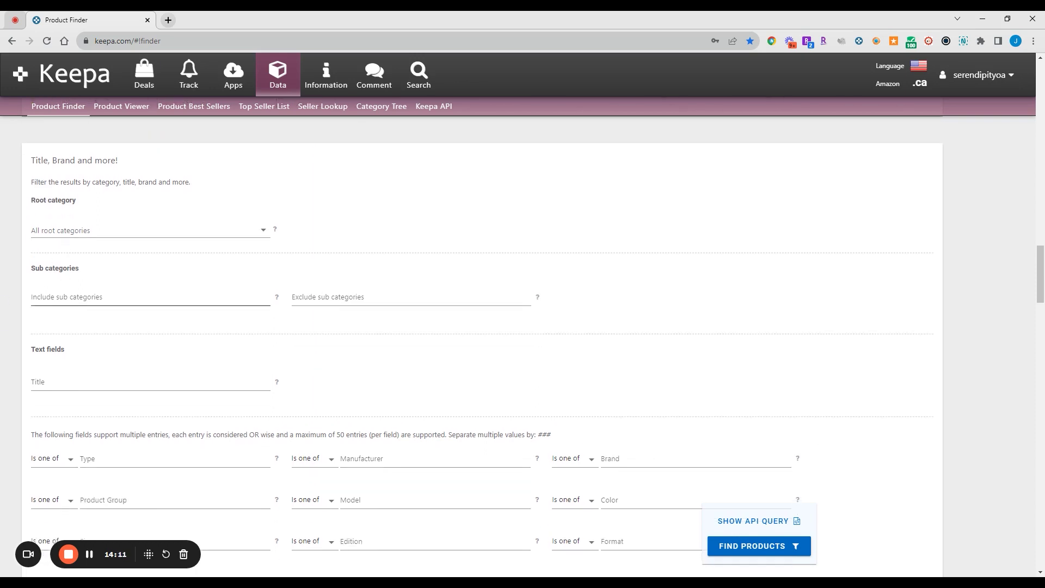
click(381, 297)
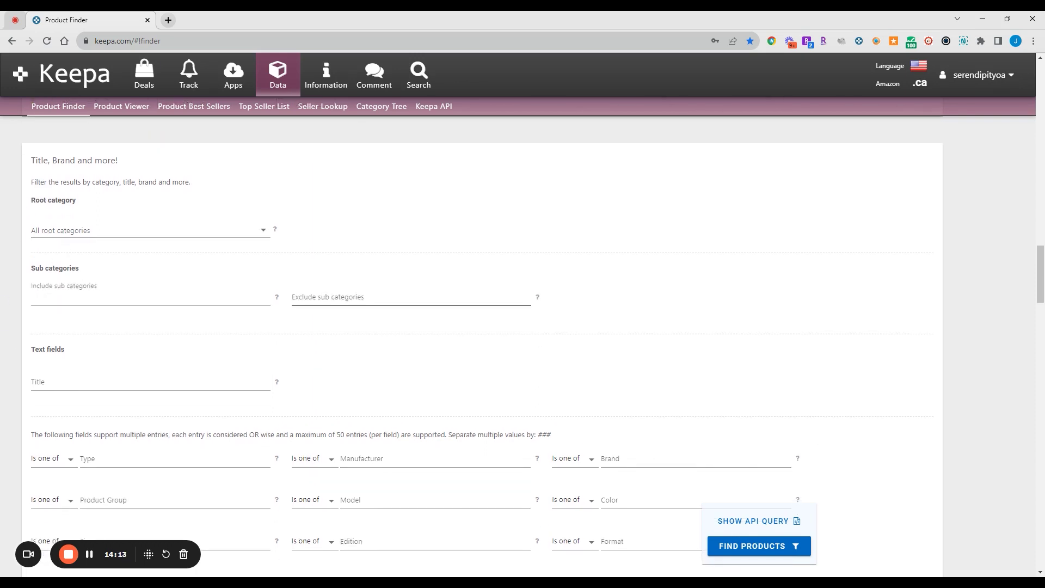
click(146, 299)
drag(28, 354, 65, 351)
- Filter the product titles by the word "Bundle"
click(32, 382)
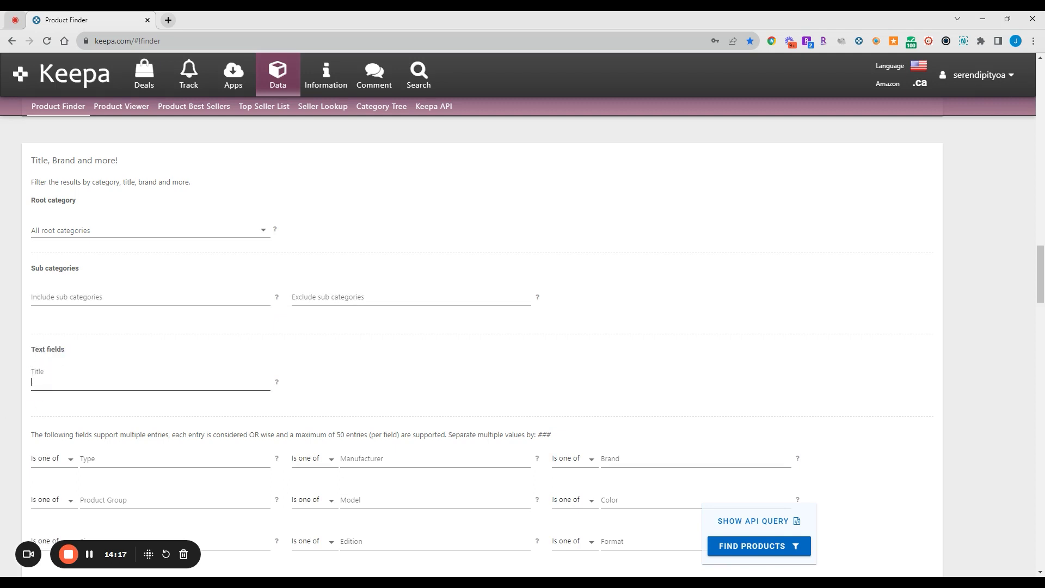
click(169, 417)
text(undle)
scroll(189, 399, down, 1)
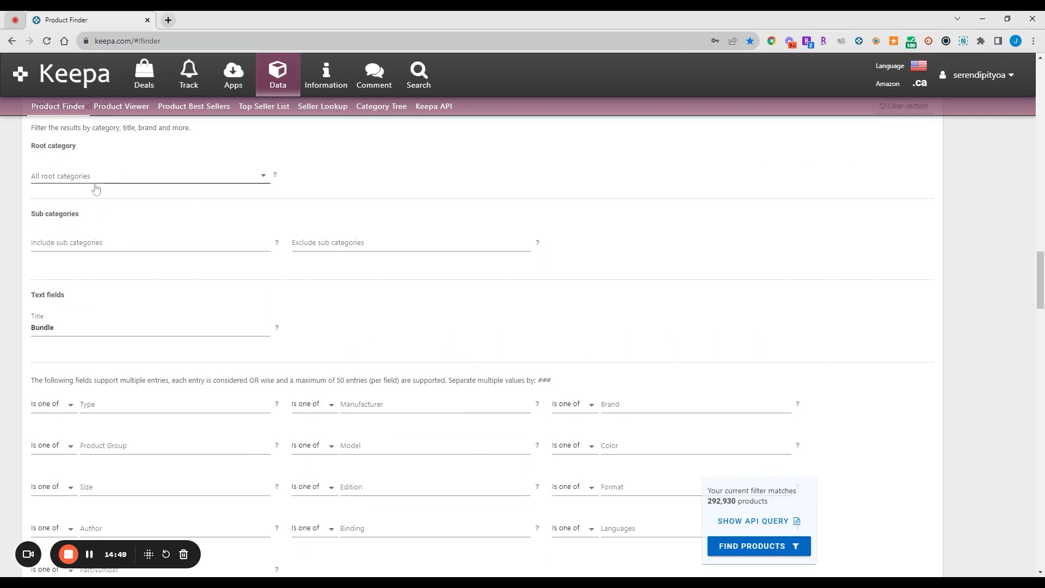
- Restrict the root category to Grocery & Gourmet Food and run the product search
click(96, 188)
click(109, 326)
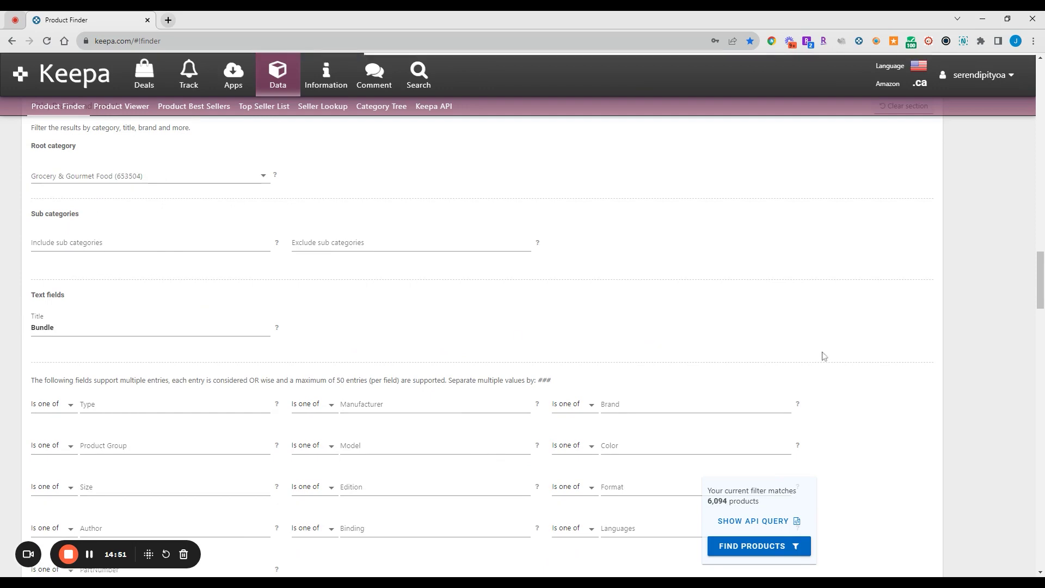
click(783, 549)
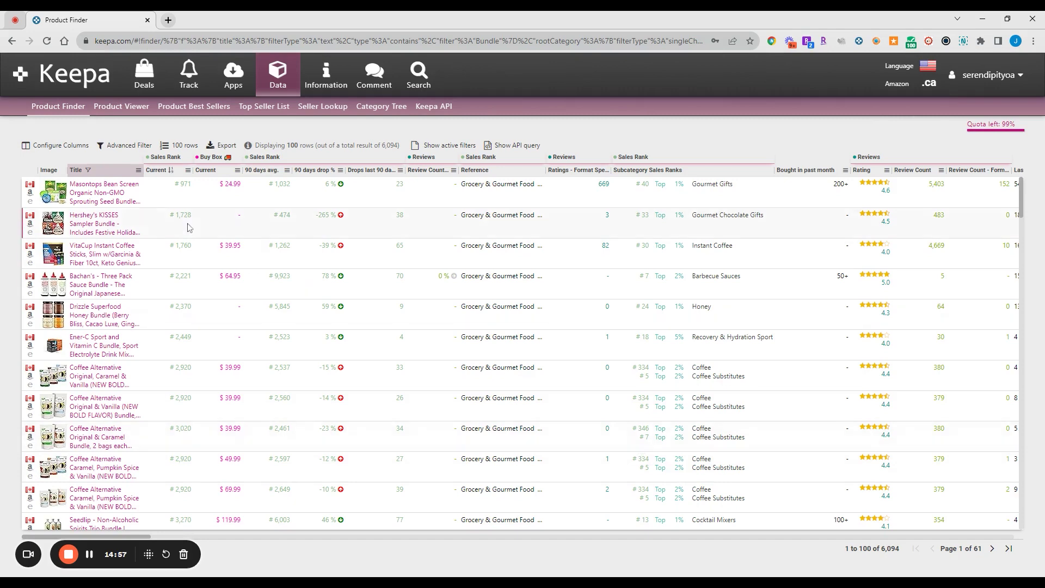
- Preview the enlarged images of the first few bundle products in the results
mouse_move(56, 201)
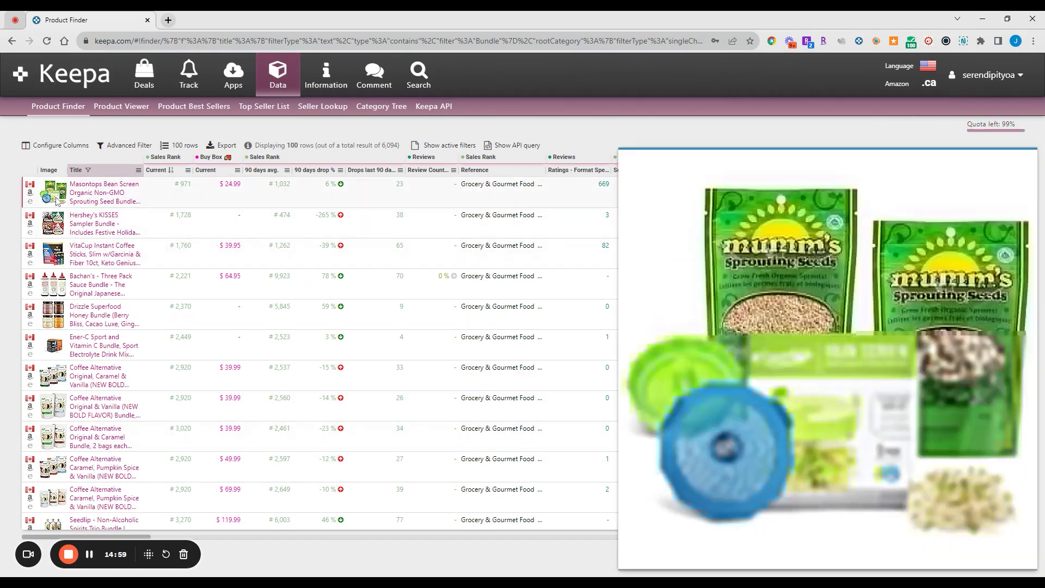
mouse_move(59, 229)
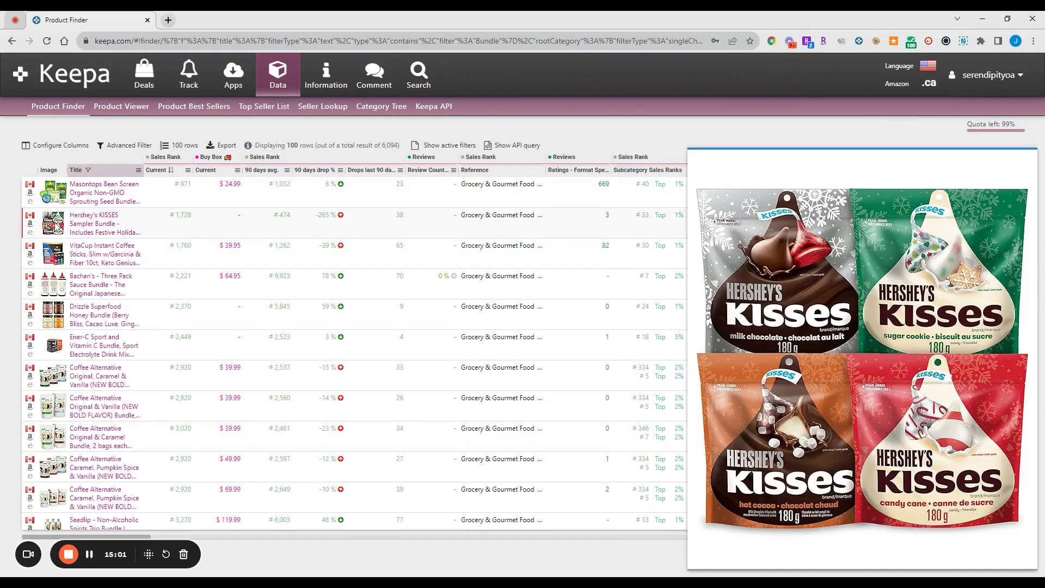
mouse_move(49, 281)
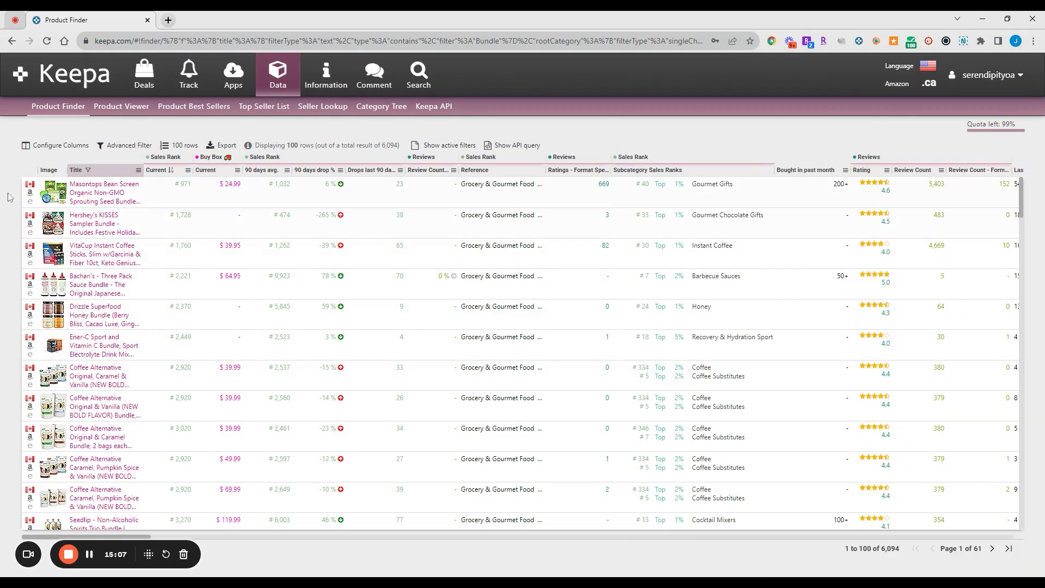
- Open an empty filter form and set the minimum current New, 3rd Party FBA price to $15
click(60, 107)
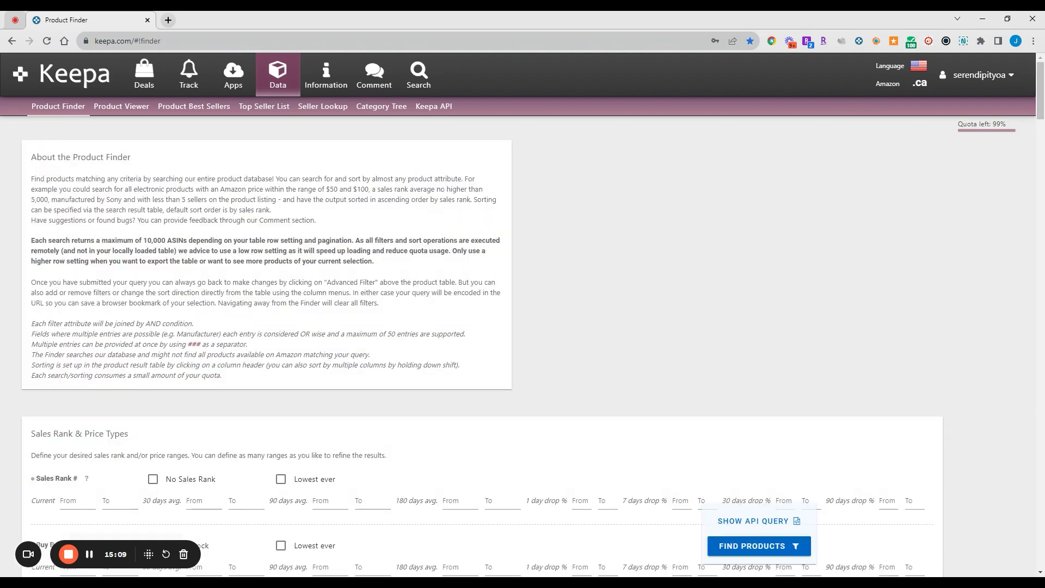
scroll(258, 273, down, 5)
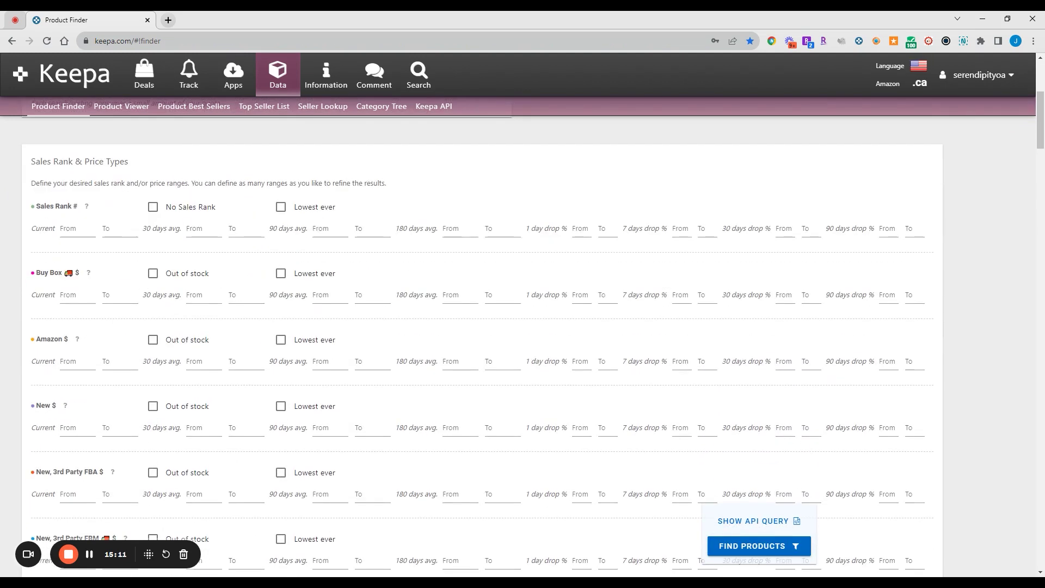
click(246, 228)
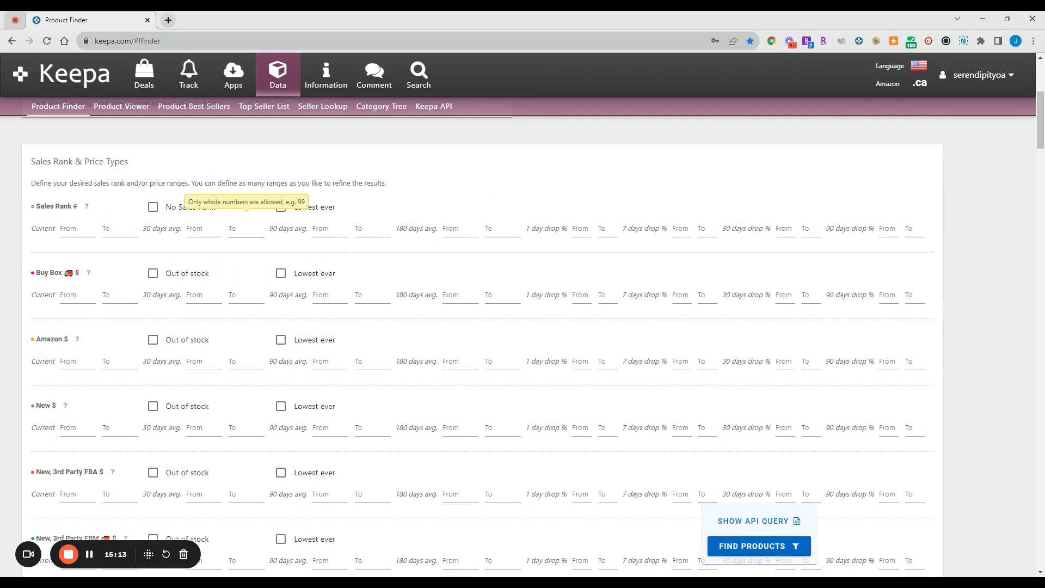
scroll(153, 240, down, 2)
click(78, 186)
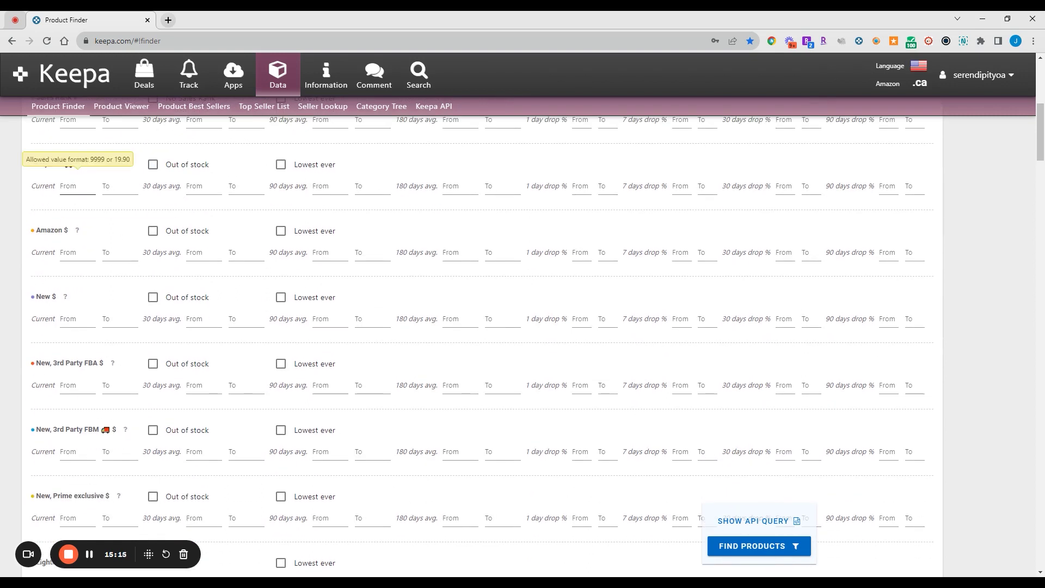
click(78, 386)
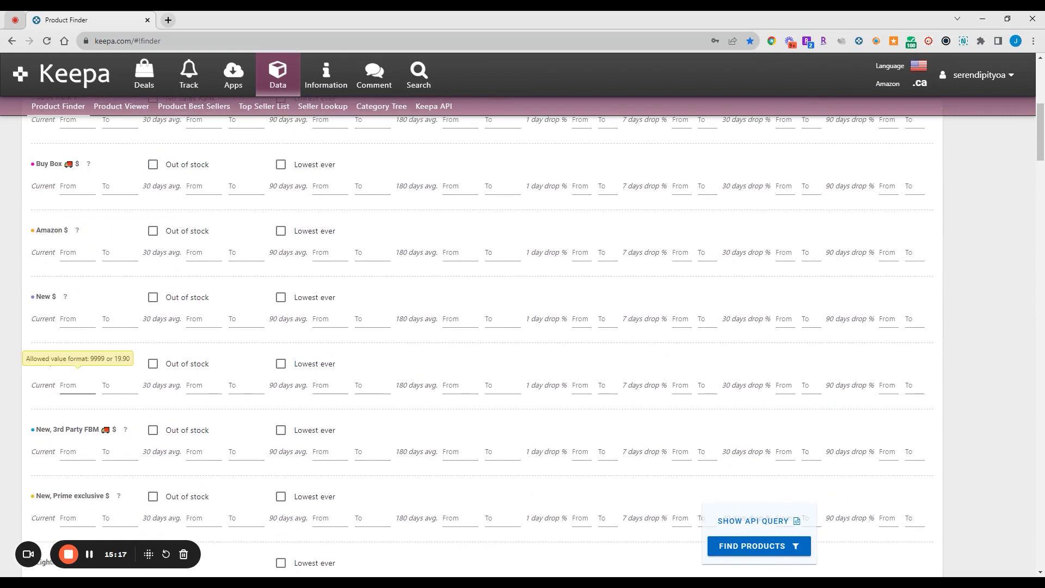
click(78, 253)
click(78, 385)
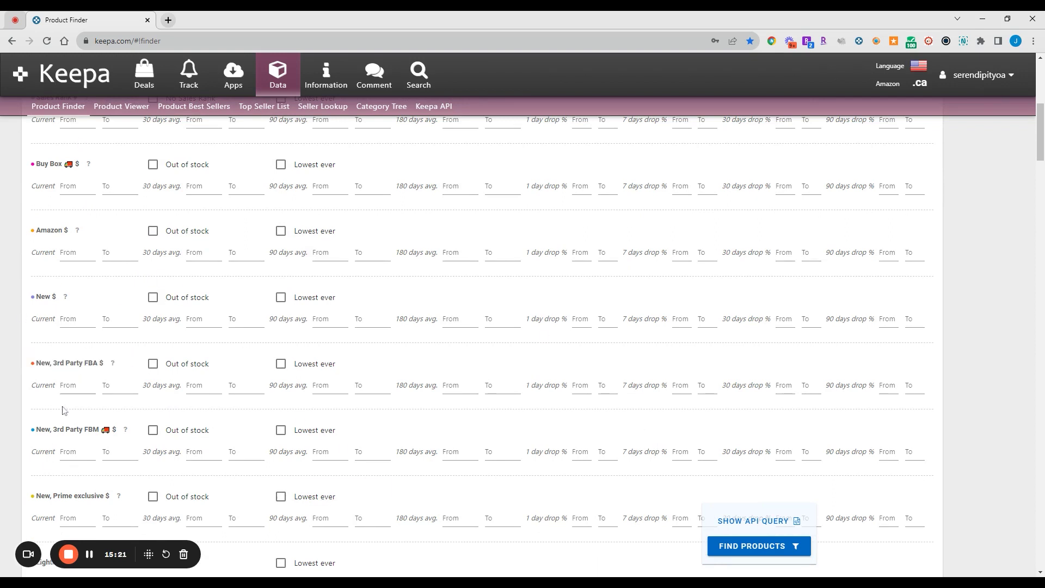
click(78, 386)
text(15)
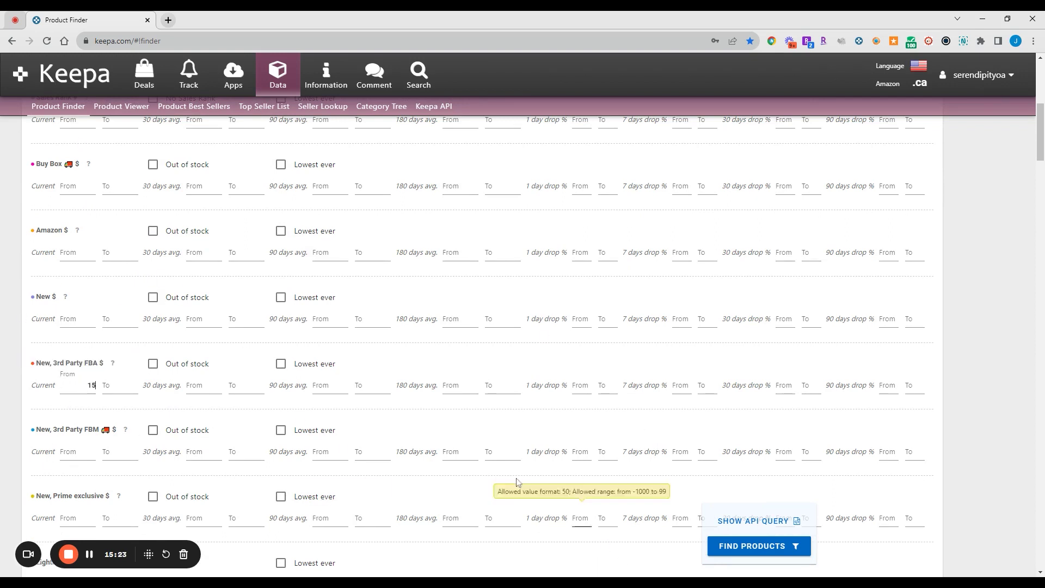
- Set the root category to Grocery & Gourmet Food and the title filter to "Bundle" for the new search
scroll(292, 380, up, 2)
scroll(78, 242, down, 5)
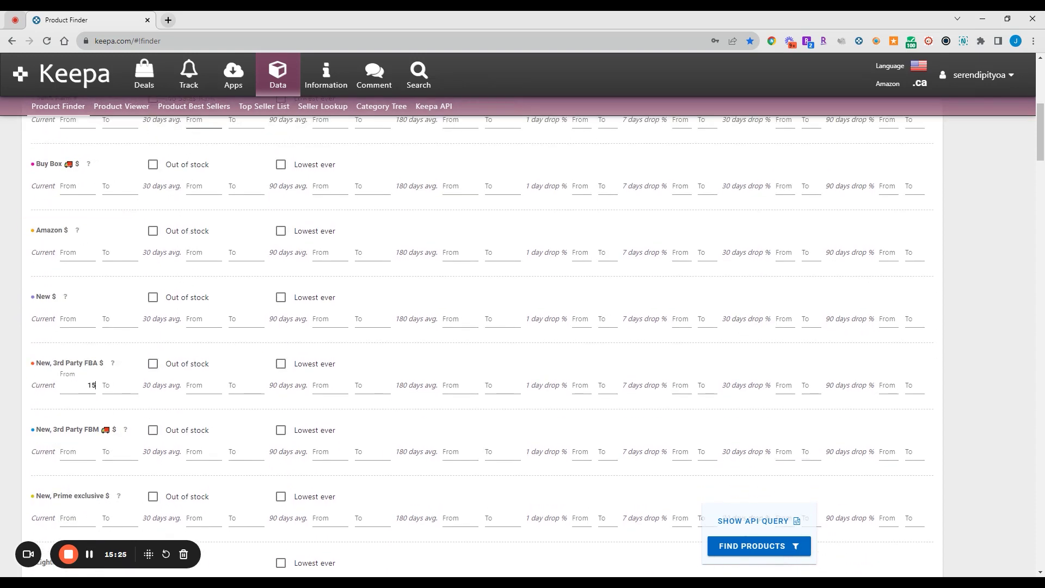
scroll(151, 279, up, 2)
scroll(152, 278, down, 13)
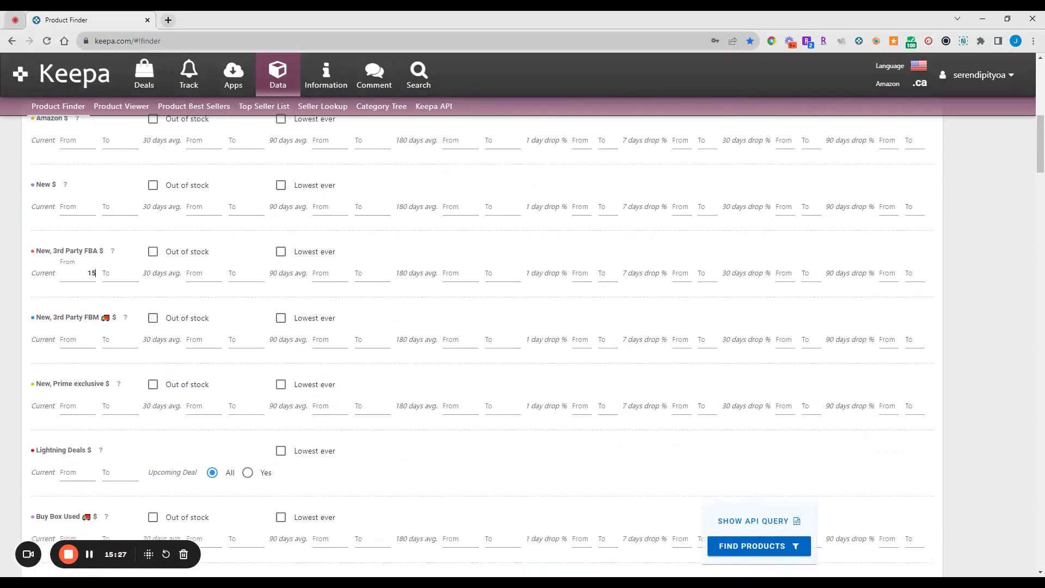
scroll(149, 278, down, 2)
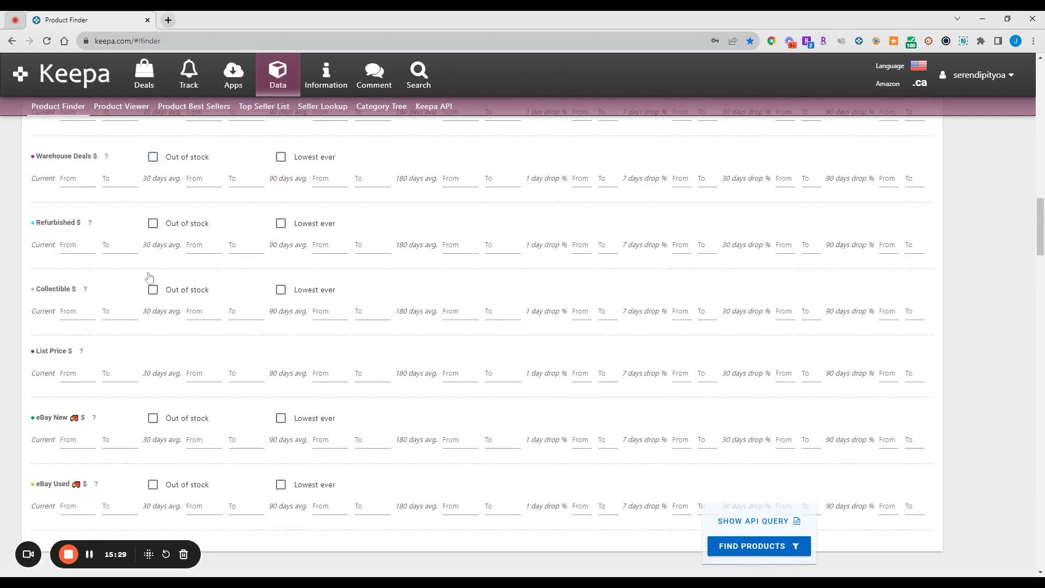
scroll(150, 278, down, 5)
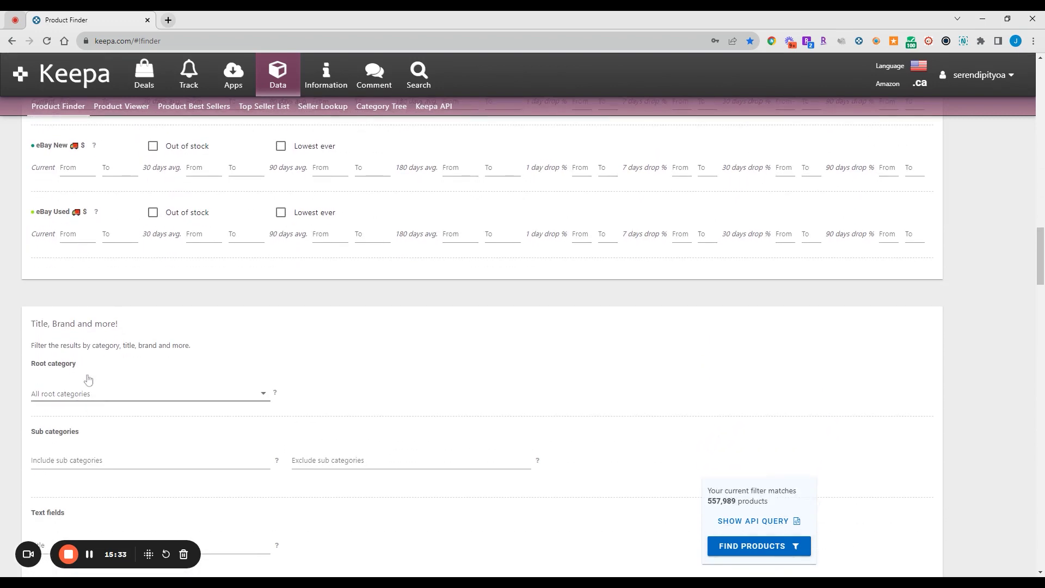
click(88, 379)
scroll(88, 379, down, 2)
click(109, 436)
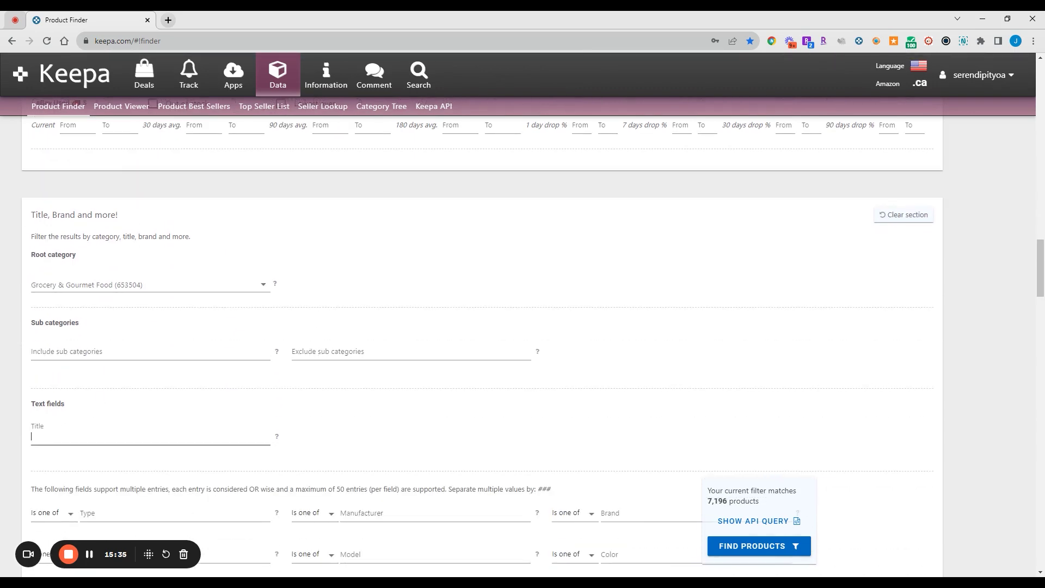
text(Bundle)
- Set the minimum count of retrieved live New, FBA offers to 1
scroll(158, 300, down, 10)
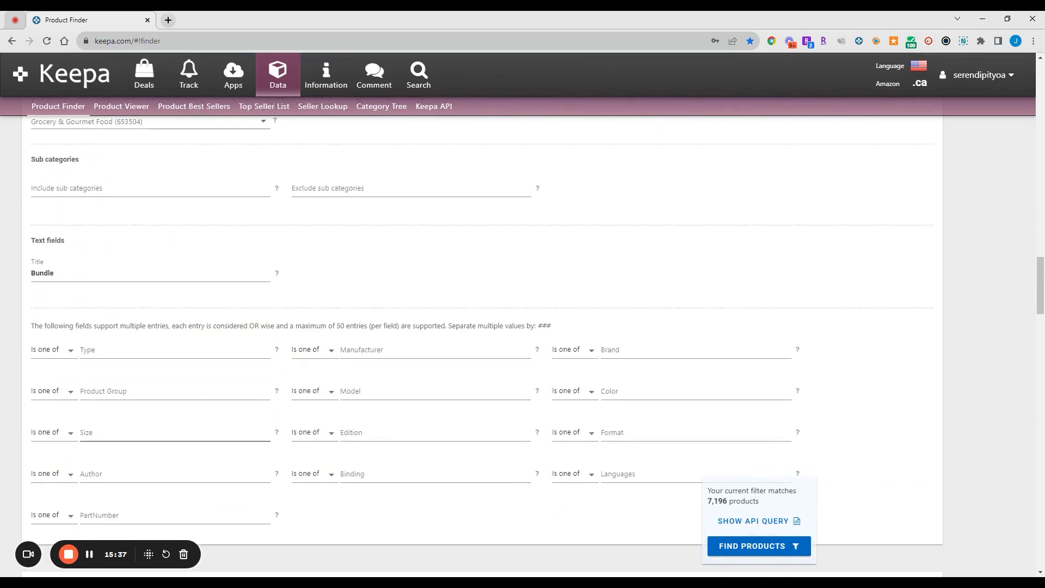
scroll(177, 222, down, 1)
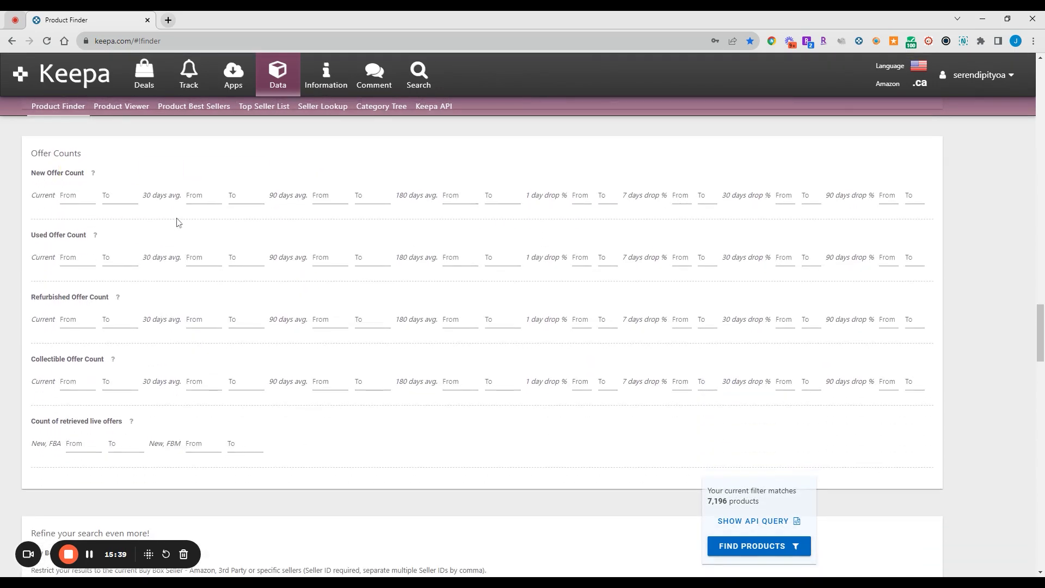
click(84, 445)
text(1)
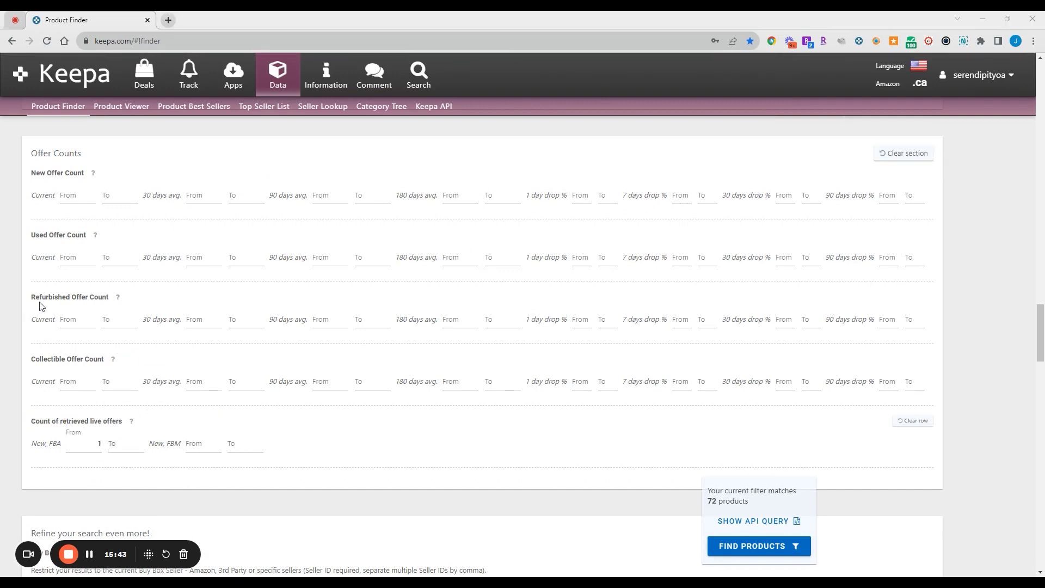
- Examine the remaining filters, from Buy Box seller, variations and dates to sales rank drops, ratings, dimensions and coupons, and return to the form's start
scroll(226, 394, down, 9)
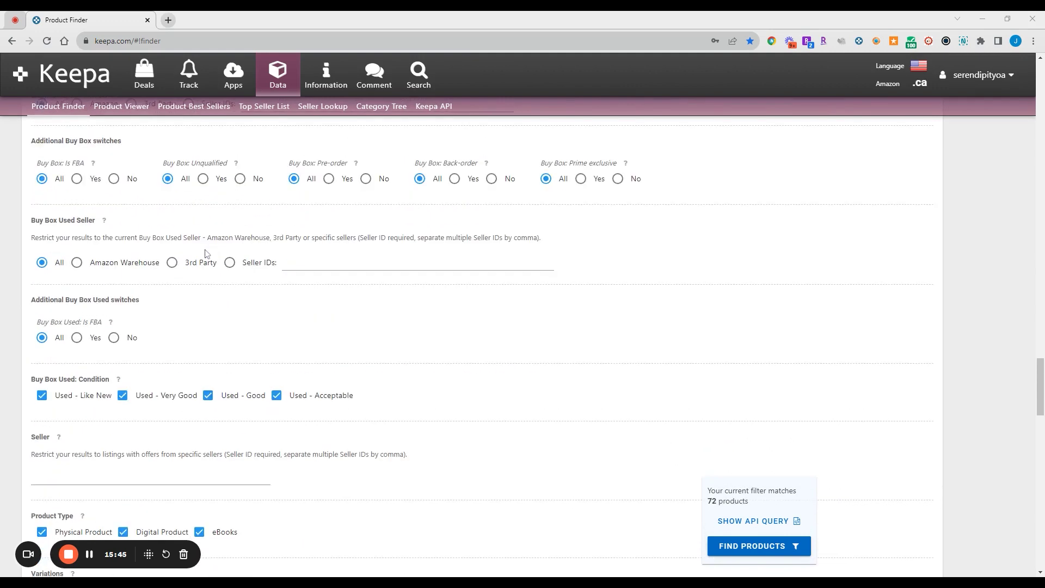
scroll(206, 254, down, 12)
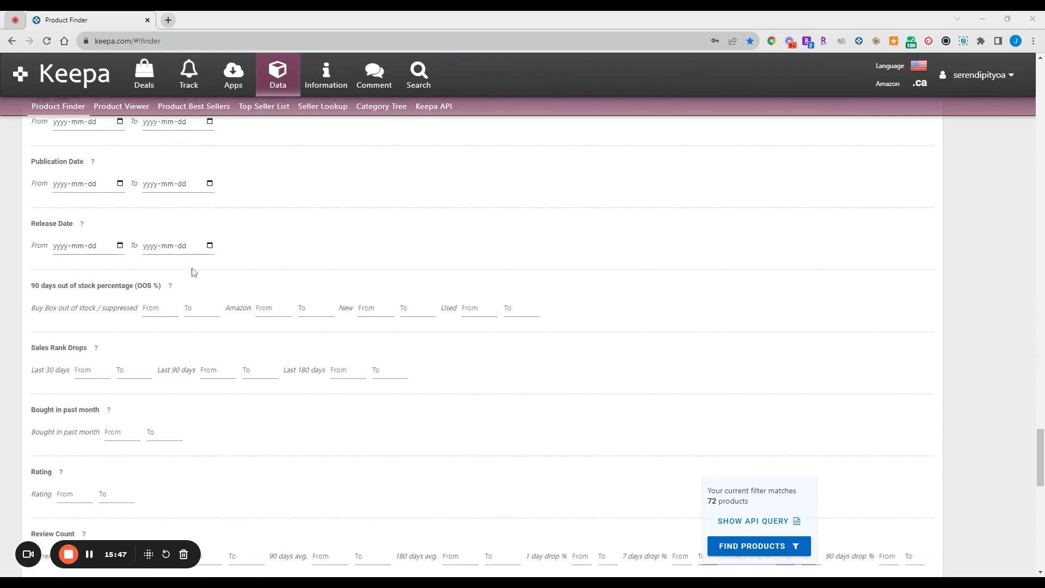
scroll(206, 327, down, 6)
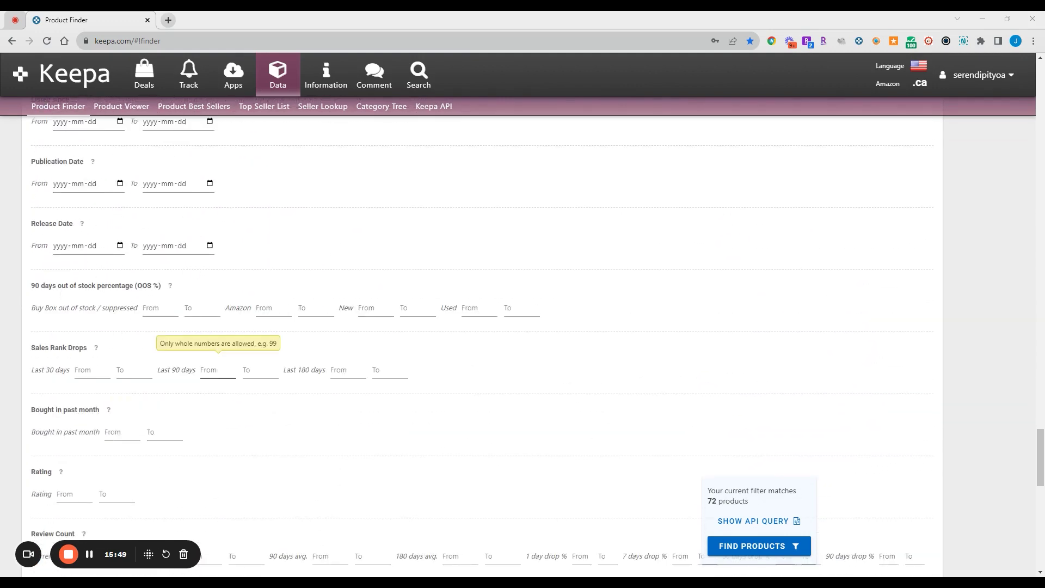
scroll(226, 343, down, 8)
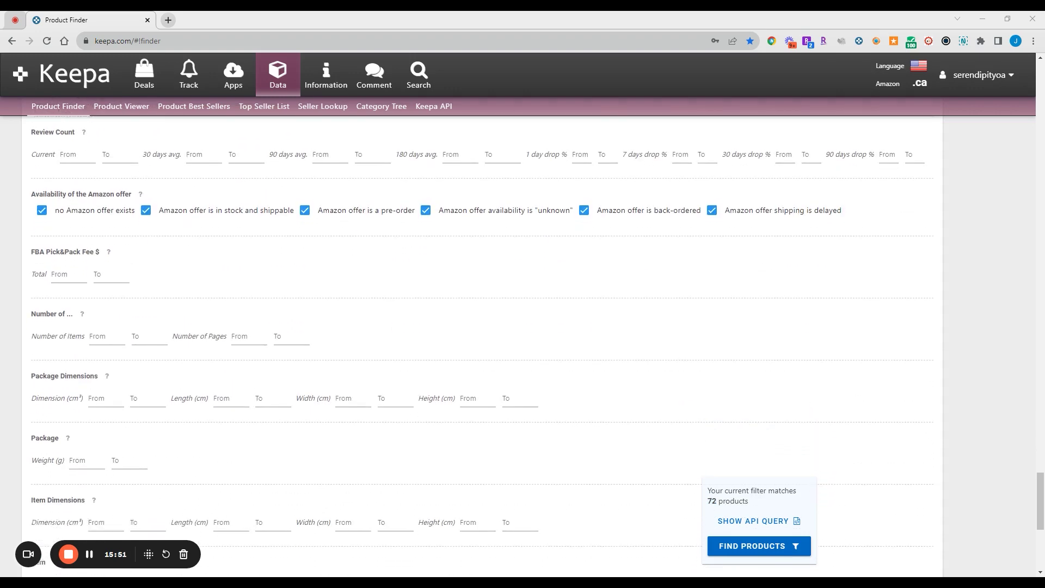
scroll(229, 352, up, 6)
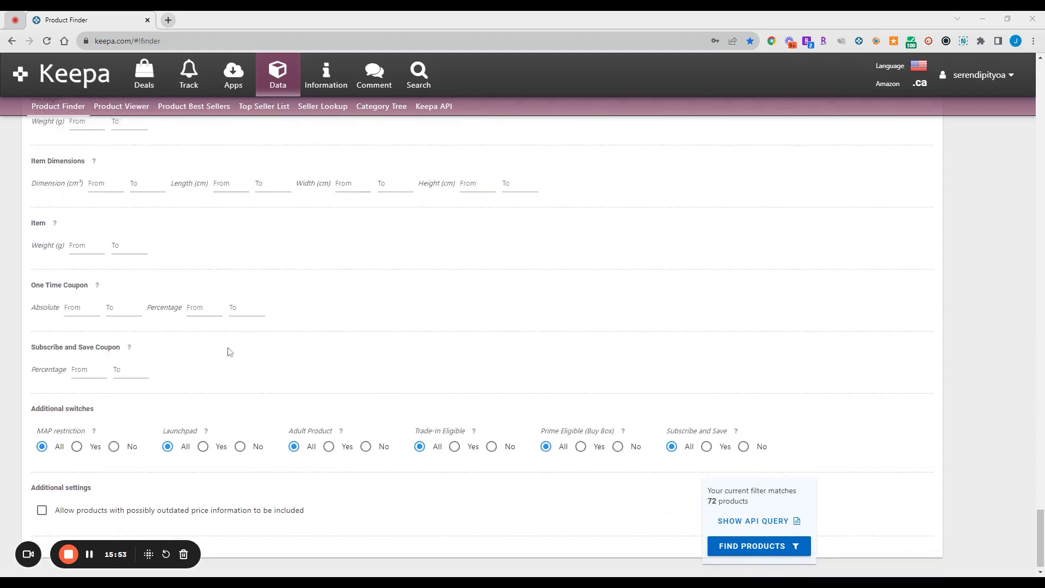
scroll(235, 391, up, 7)
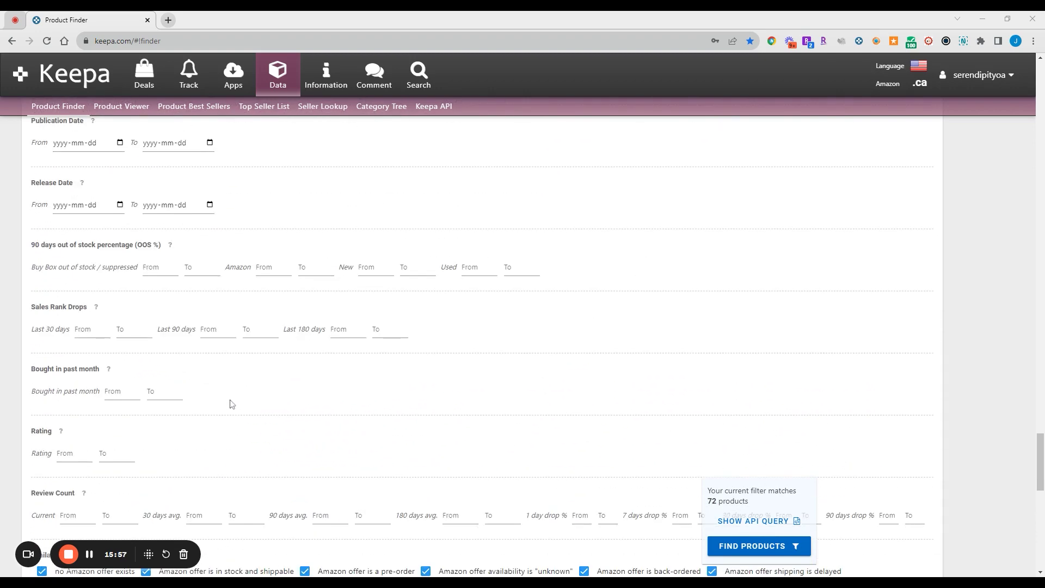
scroll(230, 403, up, 3)
scroll(249, 427, up, 3)
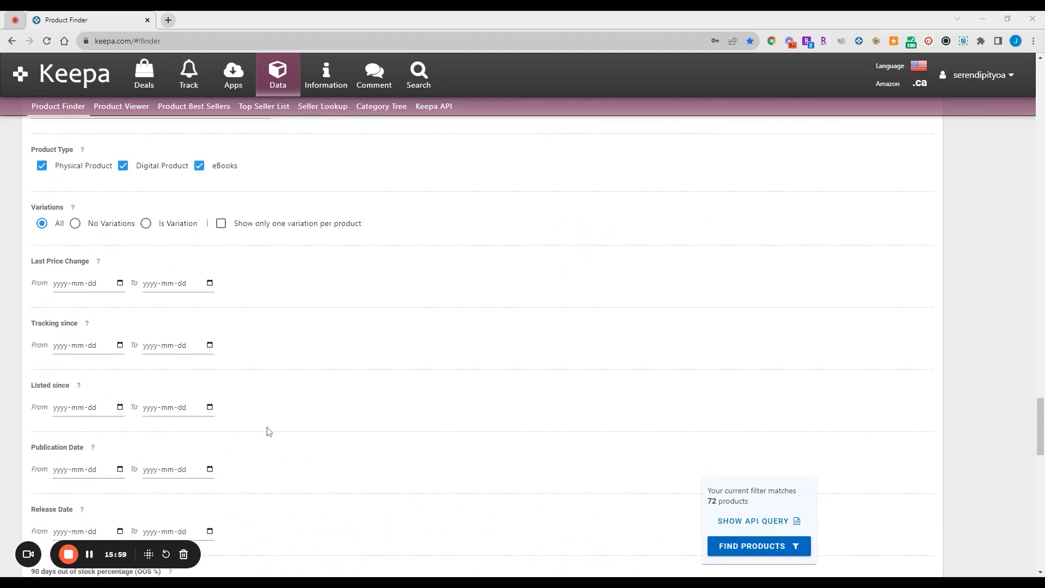
scroll(294, 419, up, 10)
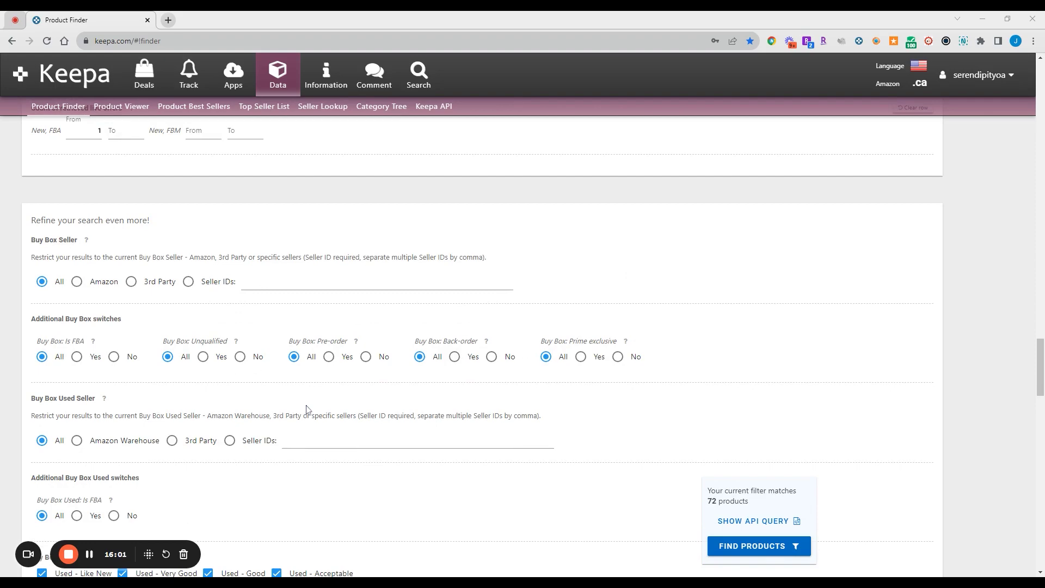
scroll(307, 409, down, 8)
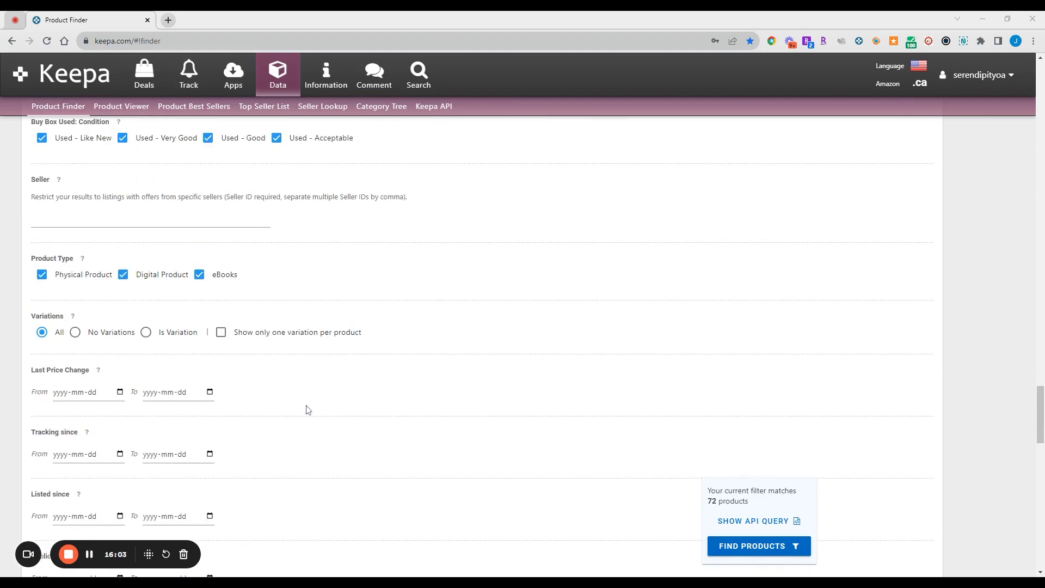
scroll(306, 410, down, 3)
scroll(307, 411, up, 20)
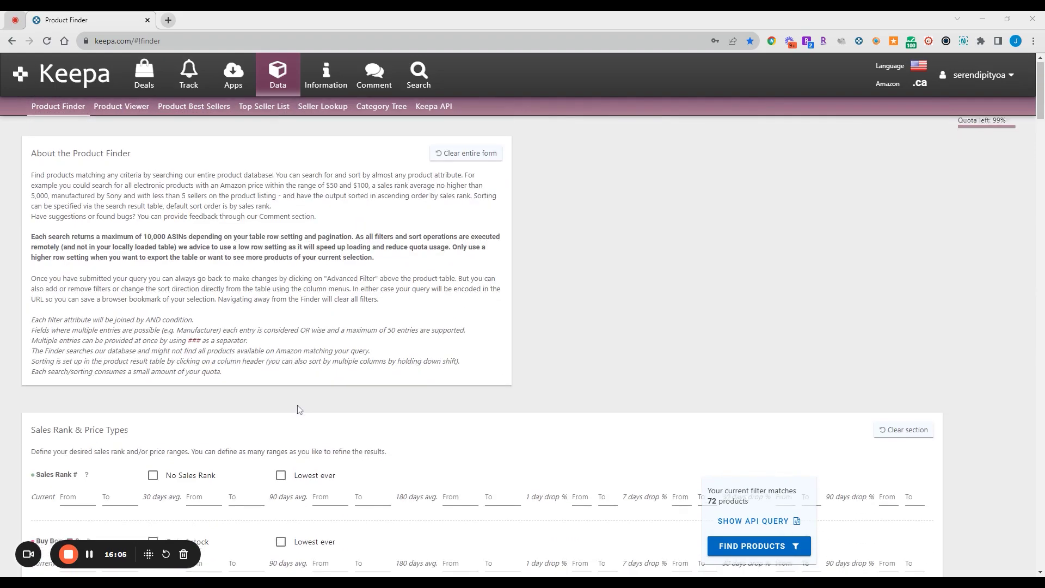
scroll(299, 410, down, 5)
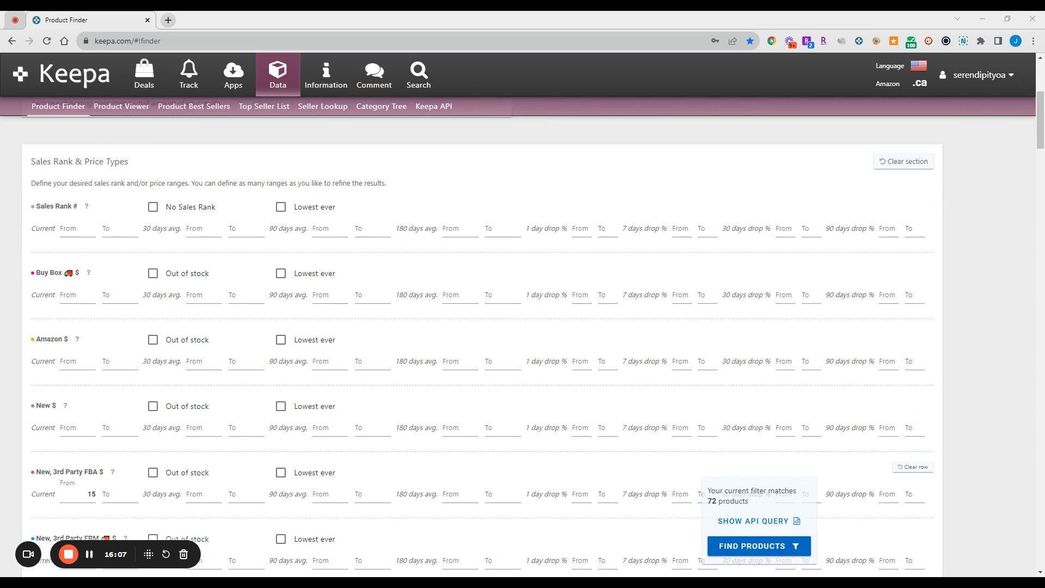
click(153, 340)
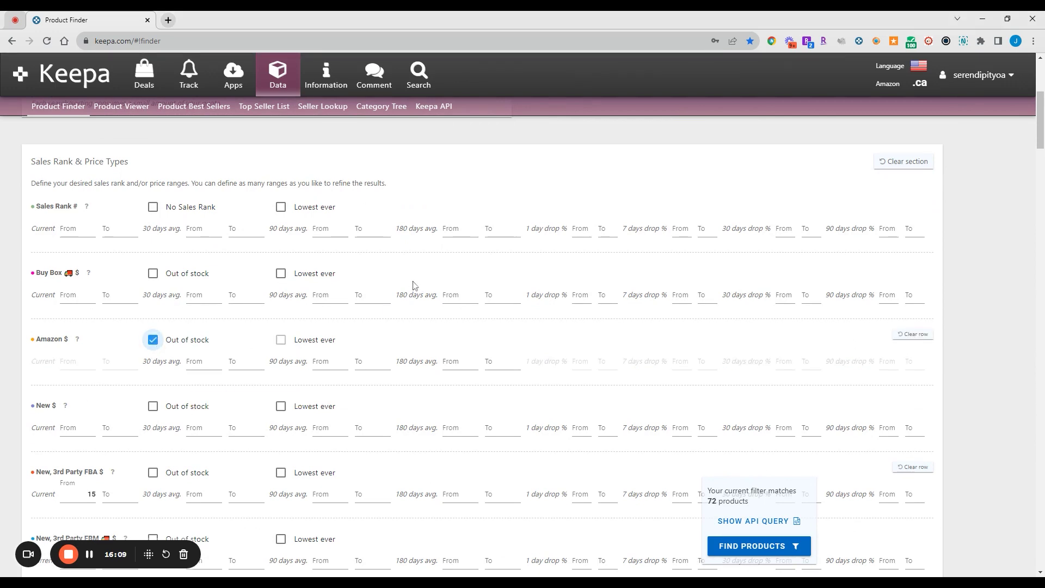
click(204, 362)
scroll(290, 408, down, 6)
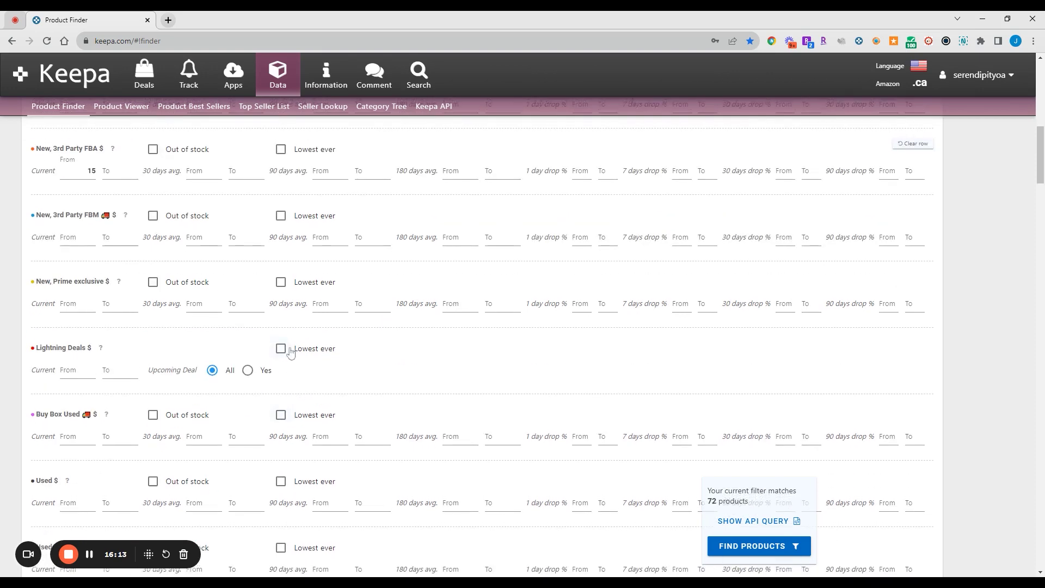
scroll(289, 351, up, 4)
click(153, 231)
- Examine the rest of the filter form, from used prices and offer counts through Buy Box settings to dimensions, coupons and additional switches
scroll(236, 243, down, 10)
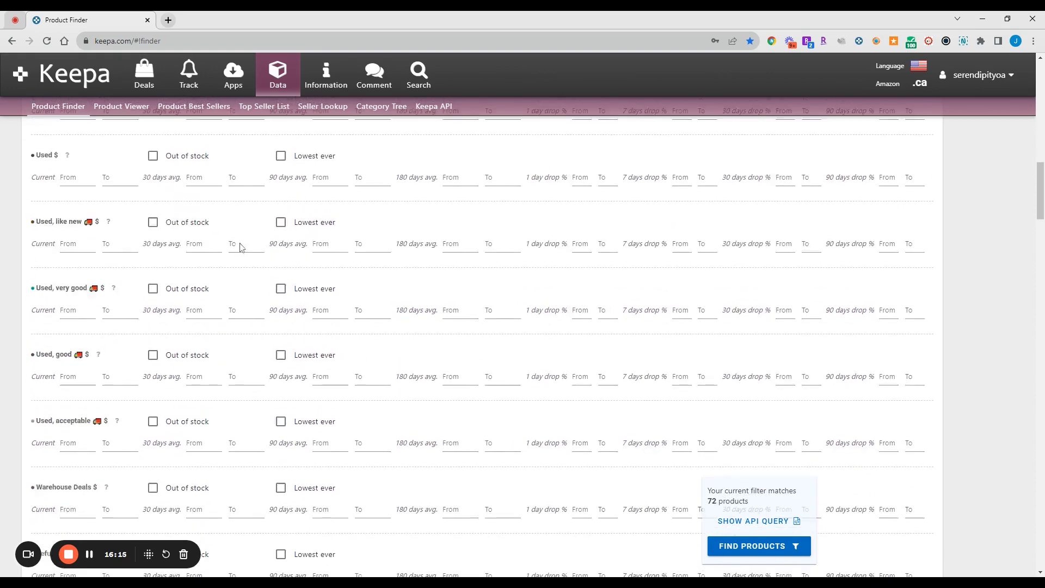
scroll(383, 226, down, 10)
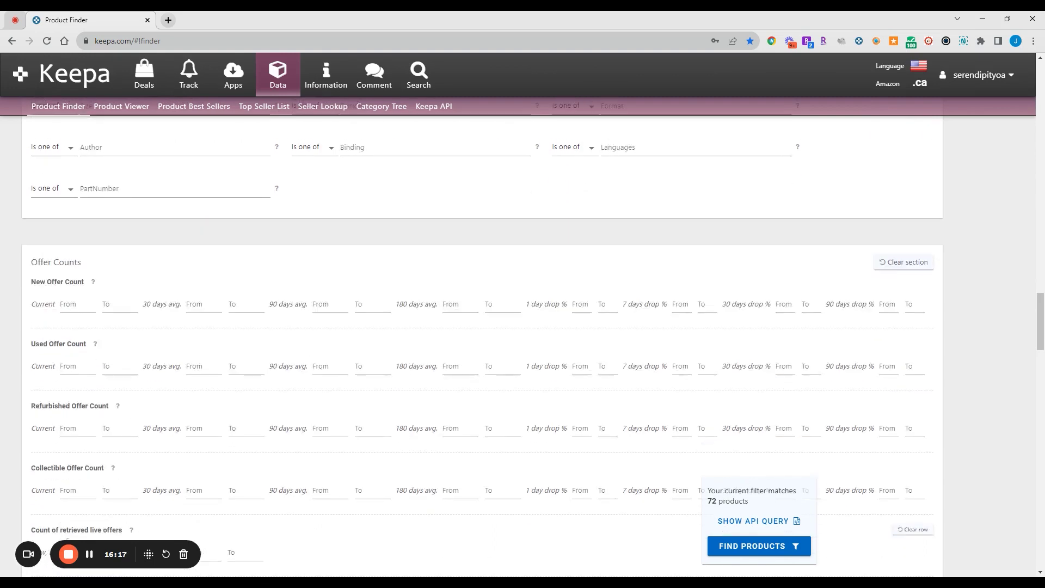
scroll(382, 226, down, 5)
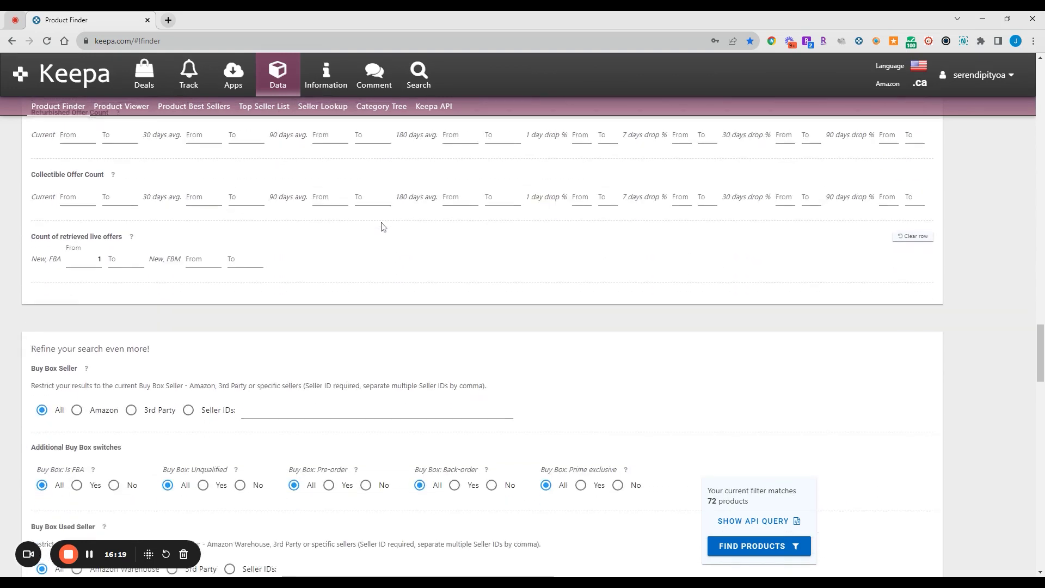
scroll(382, 227, down, 8)
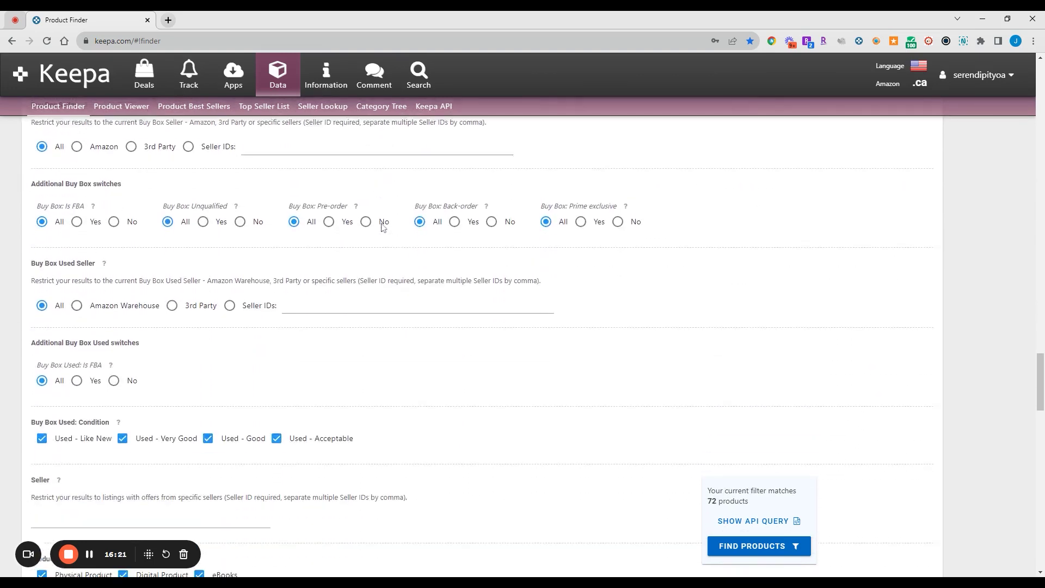
scroll(383, 226, down, 8)
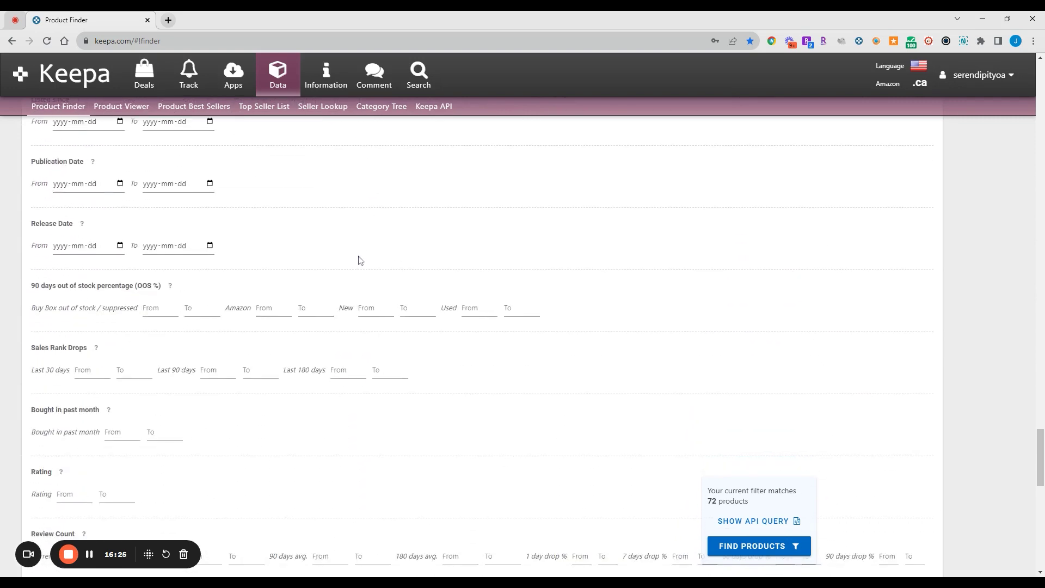
scroll(360, 261, down, 2)
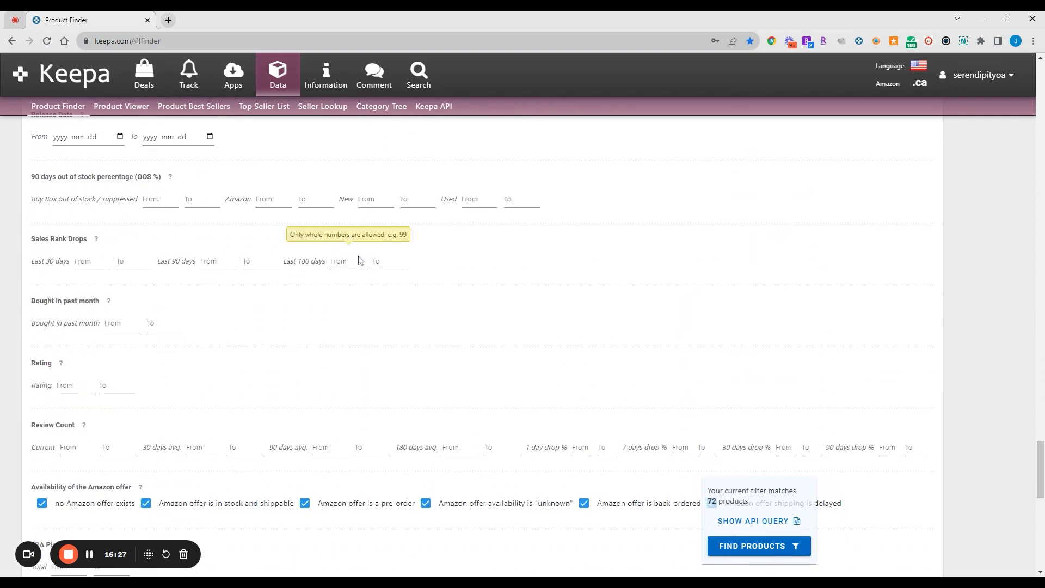
scroll(359, 260, down, 9)
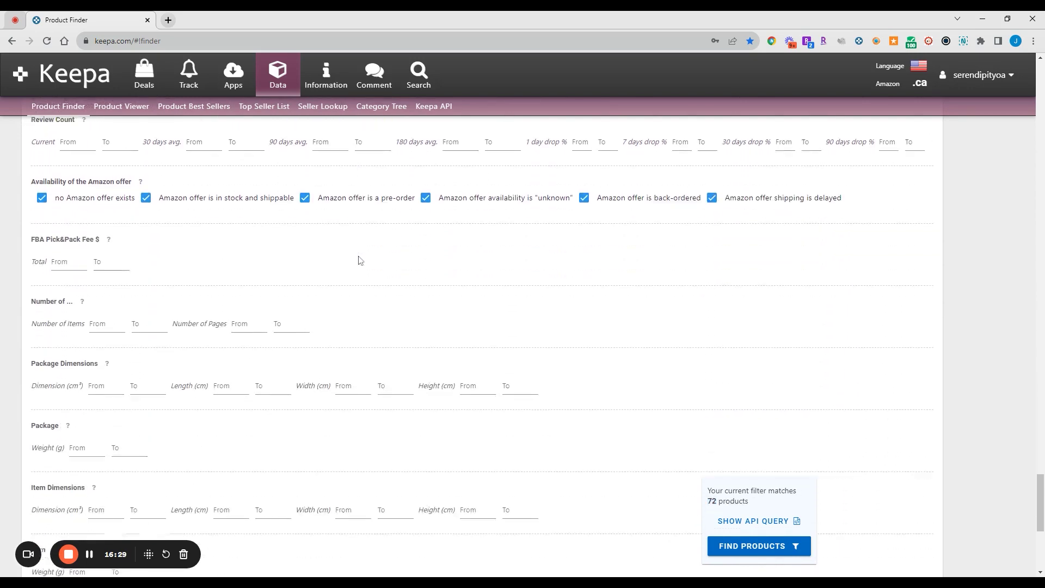
scroll(358, 260, down, 3)
scroll(359, 260, up, 5)
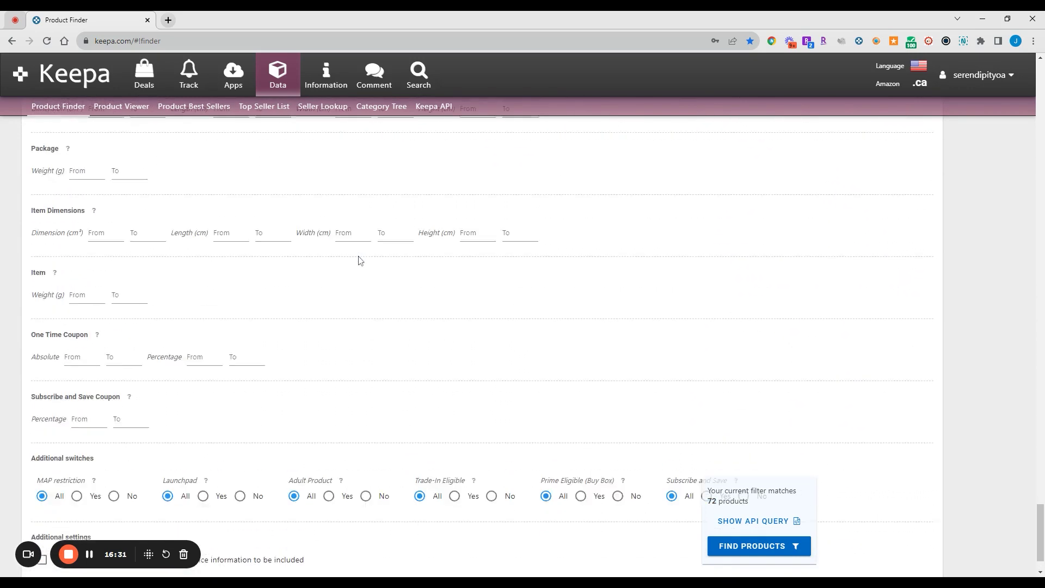
- Review the filters in reverse, from sales rank drops, dates and variations back to Buy Box seller and offer counts
scroll(358, 260, up, 3)
scroll(358, 261, up, 5)
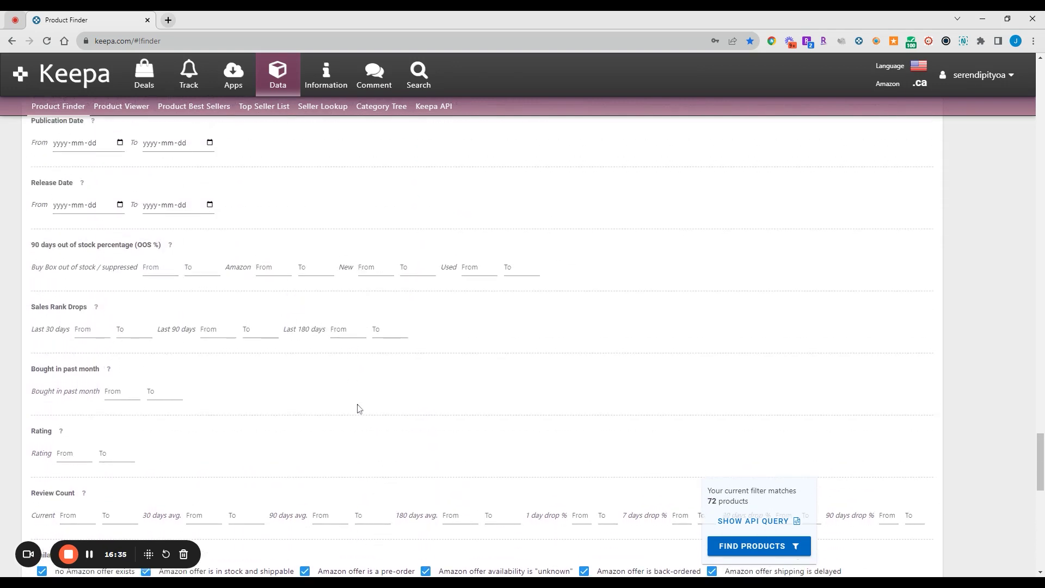
scroll(359, 408, up, 7)
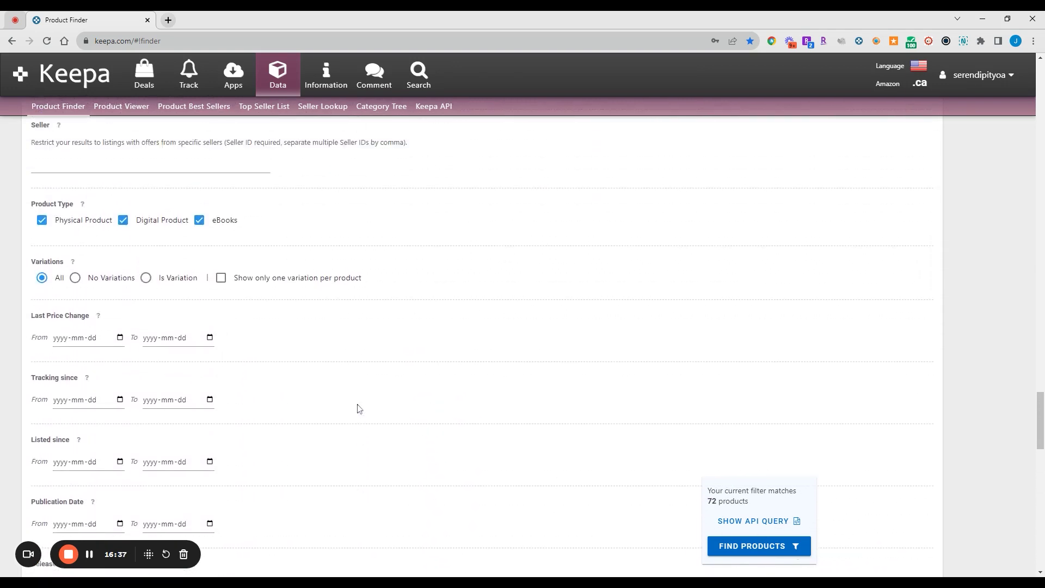
scroll(359, 408, up, 8)
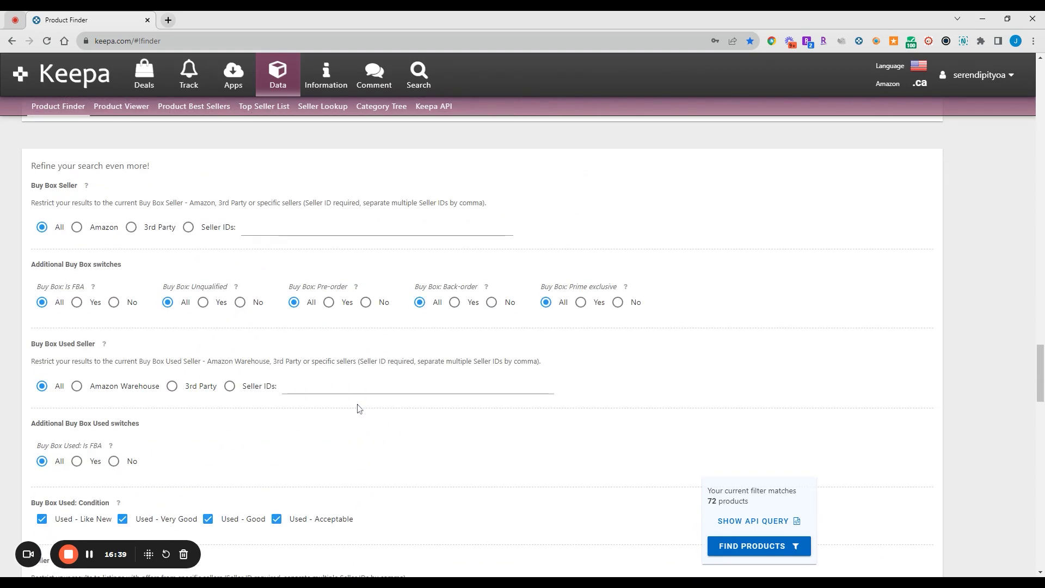
scroll(359, 408, up, 2)
scroll(358, 408, up, 2)
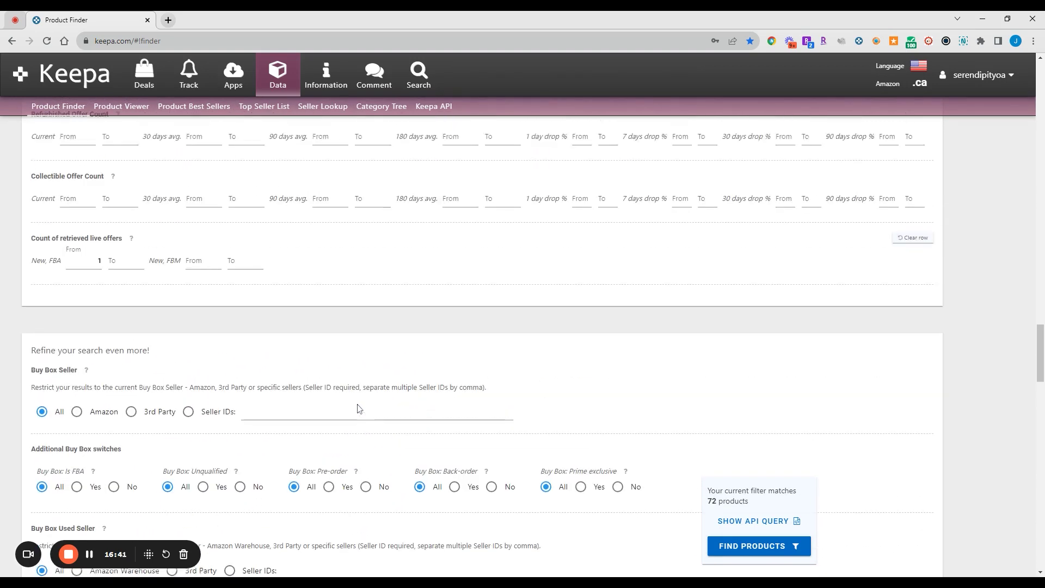
scroll(358, 408, down, 4)
scroll(358, 409, up, 4)
scroll(357, 410, up, 2)
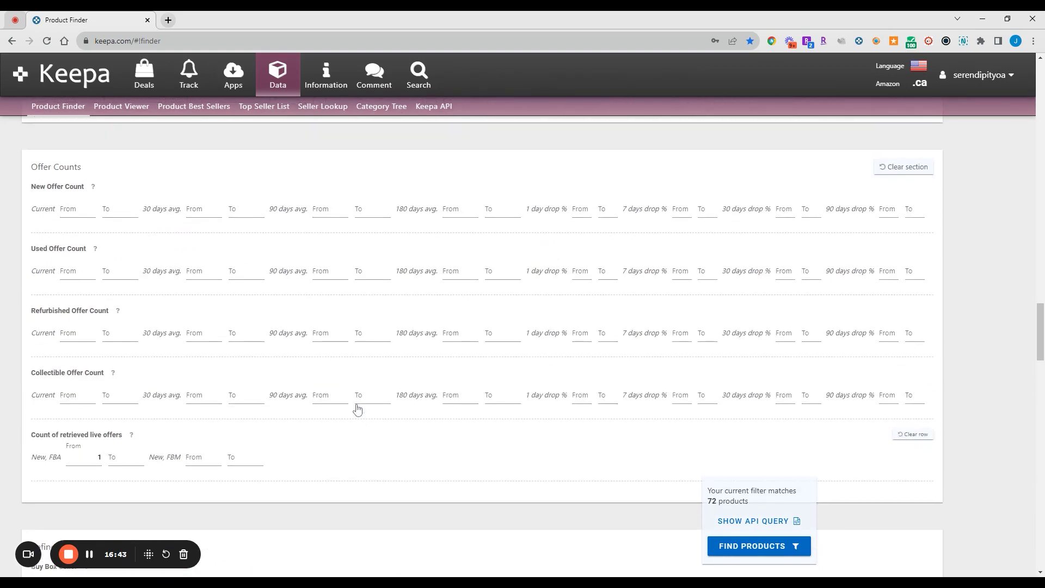
scroll(358, 409, up, 10)
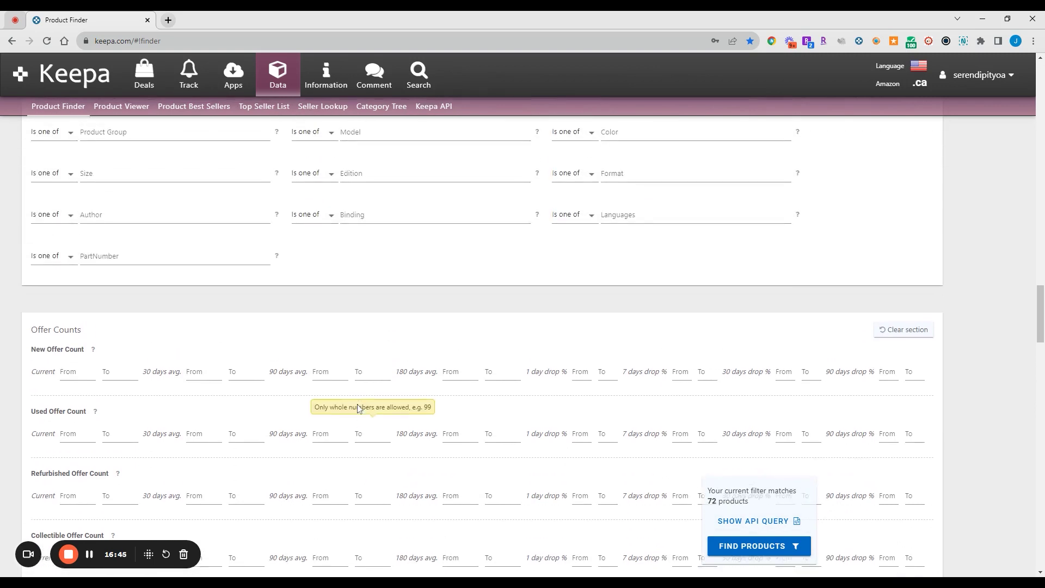
- Set the minimum 90-day out of stock percentage for Amazon to 50 and run the product search
scroll(403, 419, down, 15)
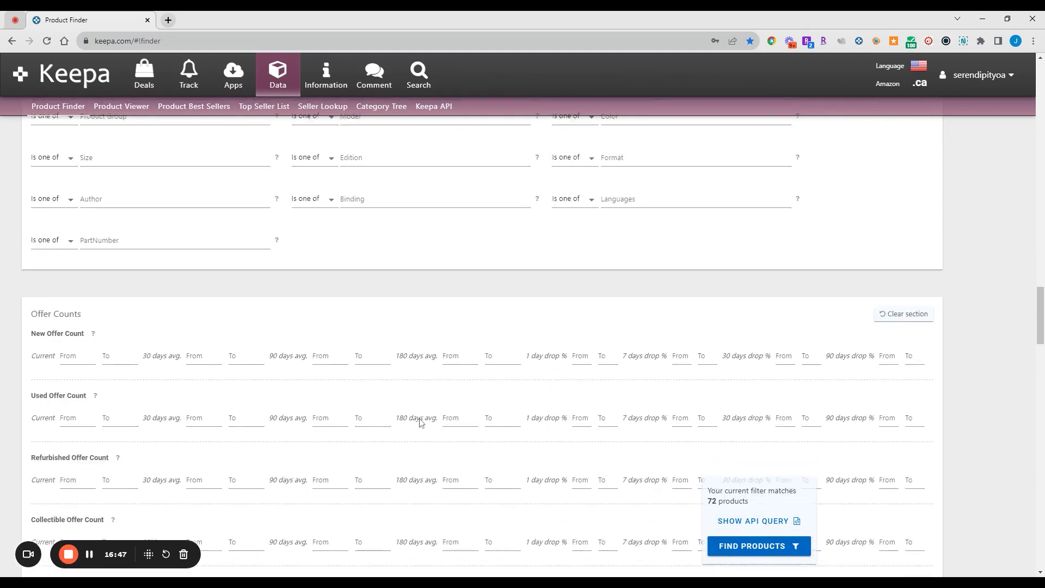
scroll(415, 352, down, 6)
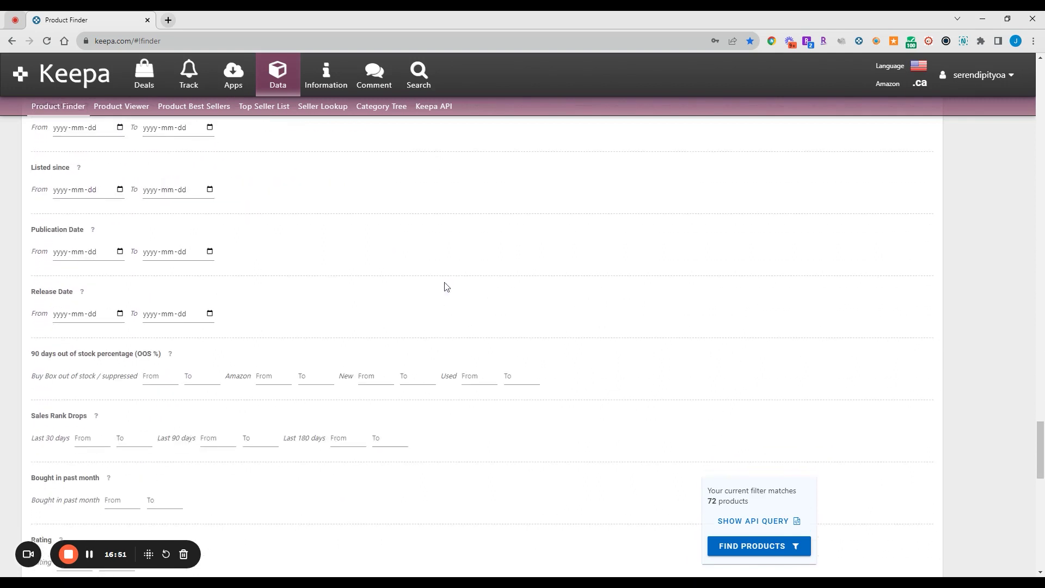
click(76, 373)
drag(28, 354, 140, 361)
click(272, 379)
click(274, 376)
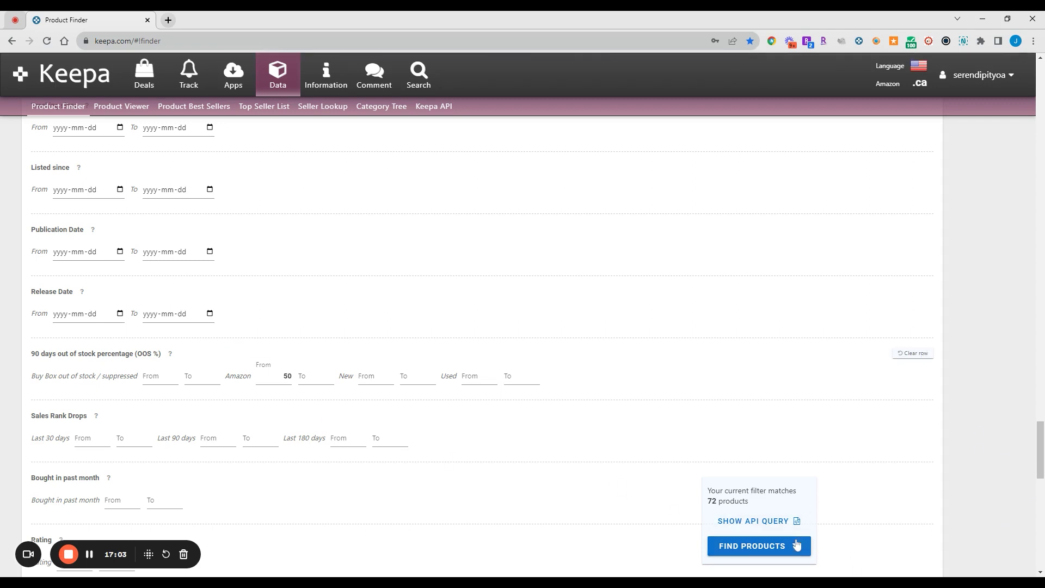
click(756, 546)
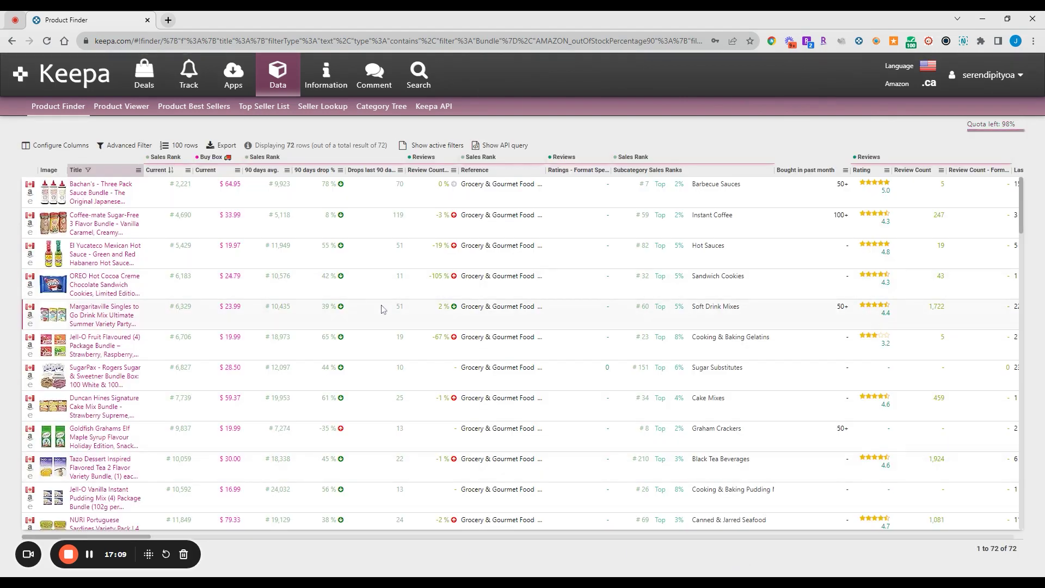
- Examine the grocery bundle results, previewing a product image and the price graph of the Nutella B-Ready bundle
mouse_move(55, 321)
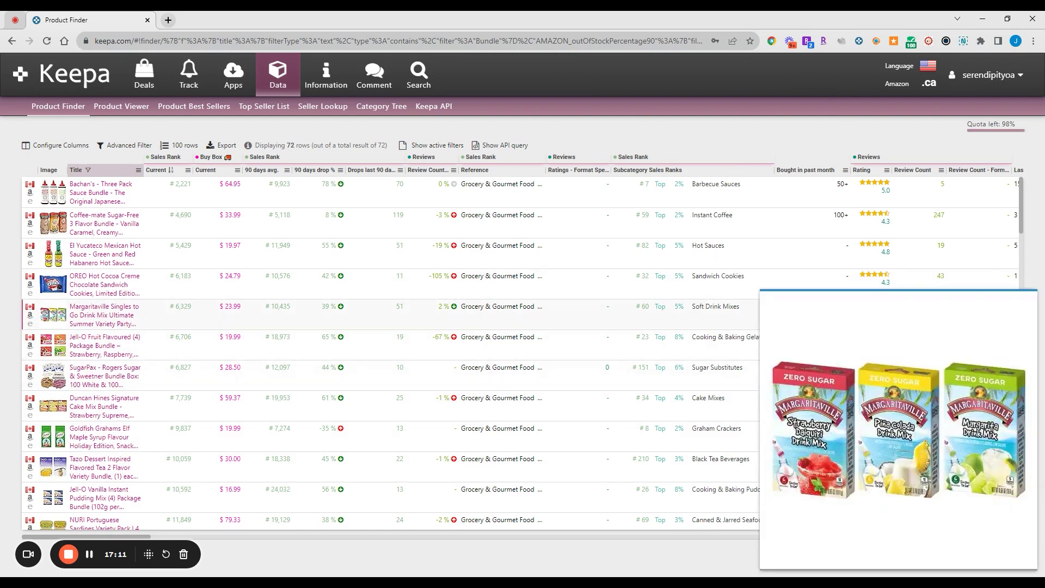
mouse_move(61, 187)
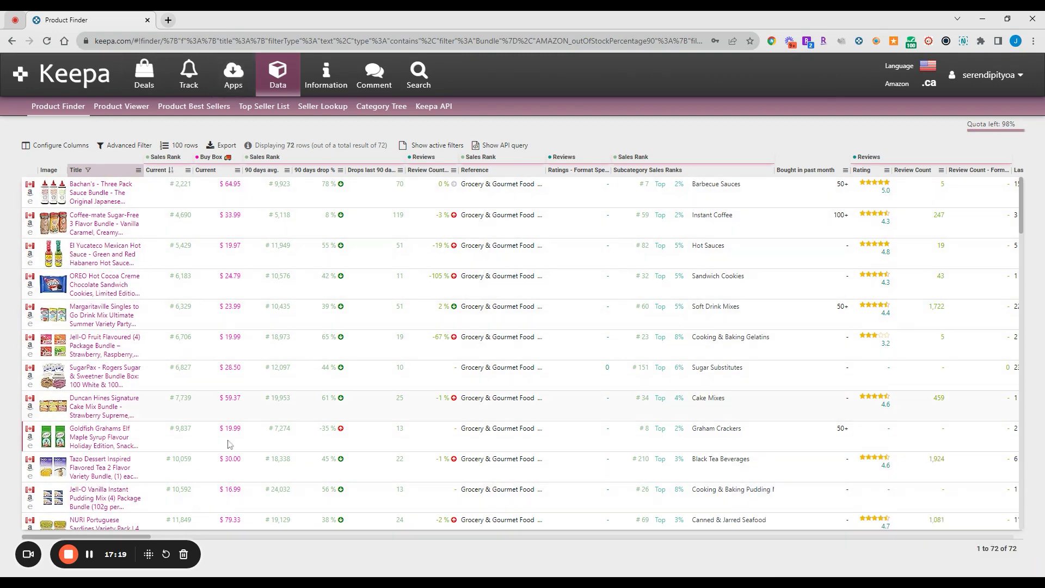
scroll(151, 397, down, 3)
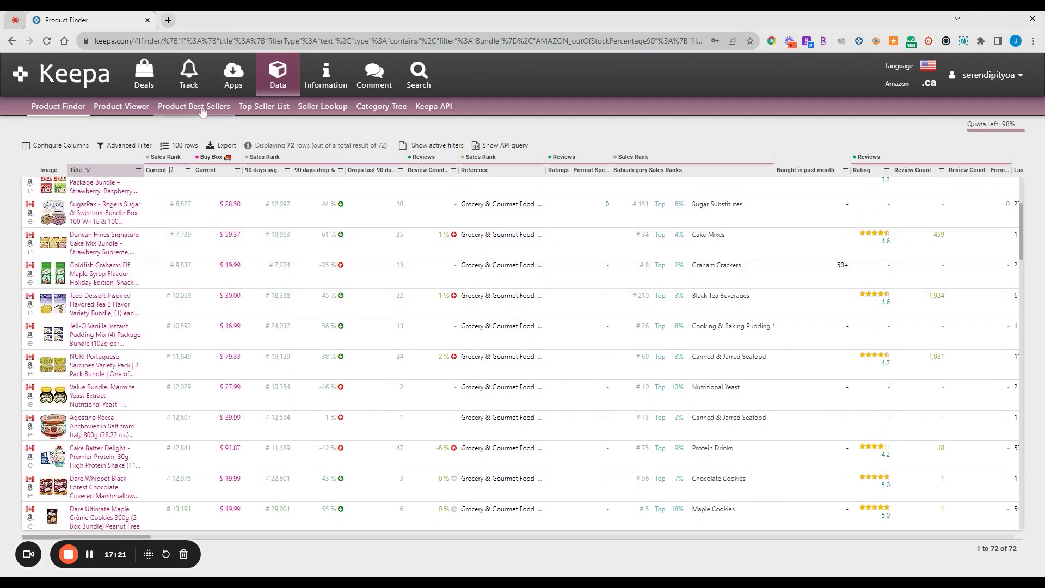
scroll(87, 327, down, 3)
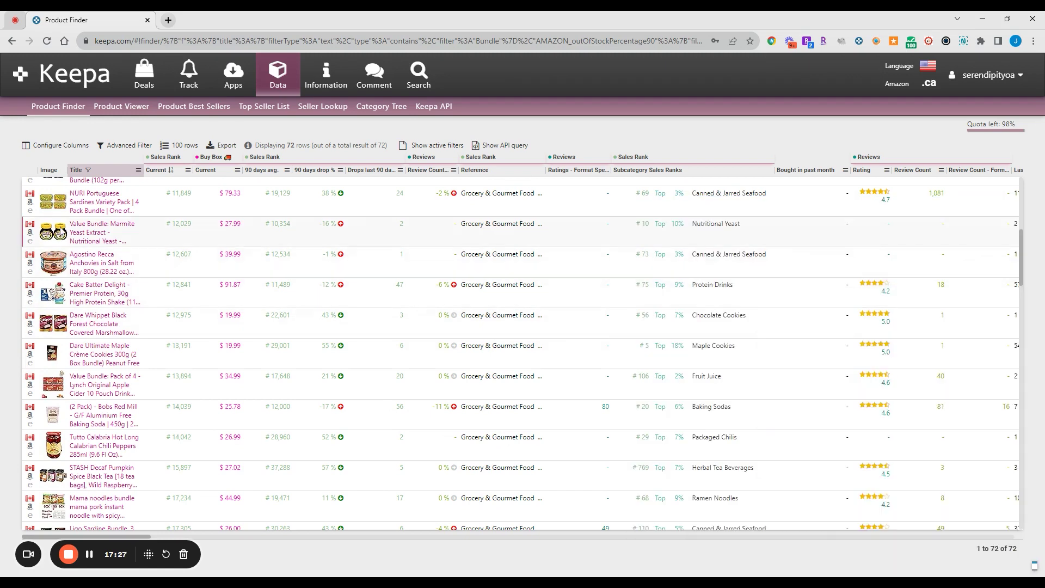
scroll(103, 425, down, 3)
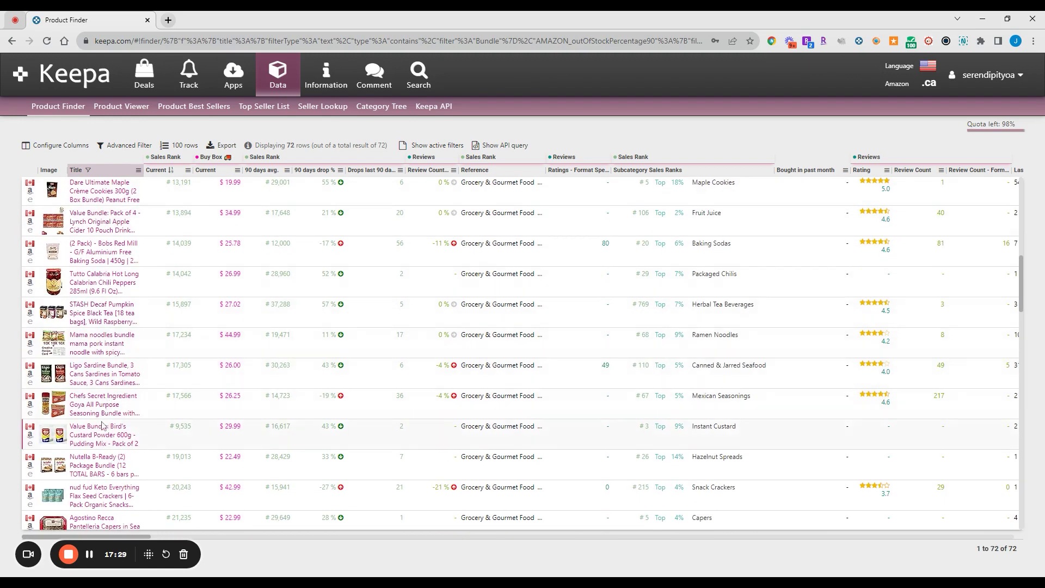
mouse_move(98, 465)
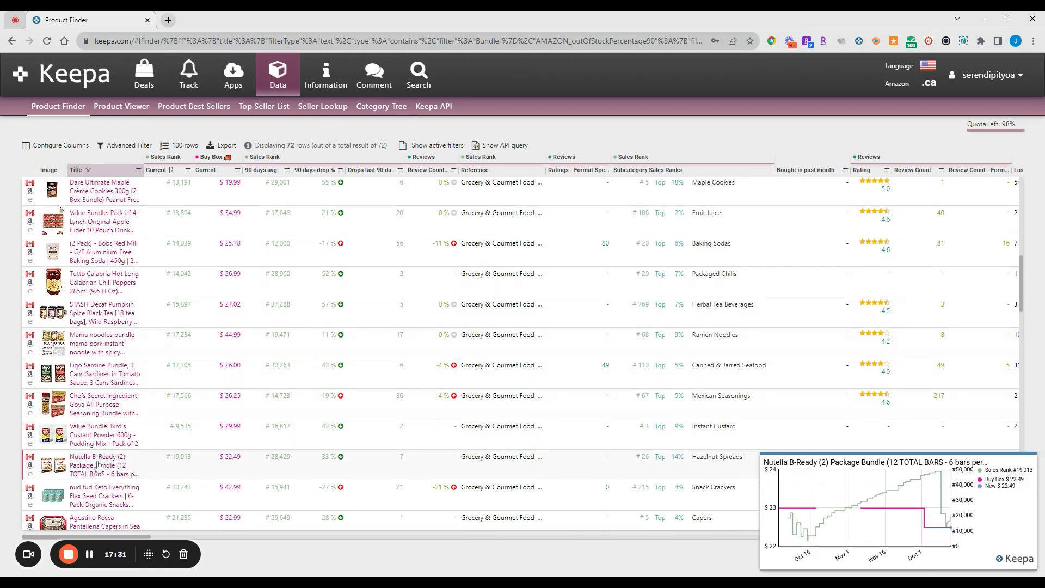
scroll(98, 465, up, 3)
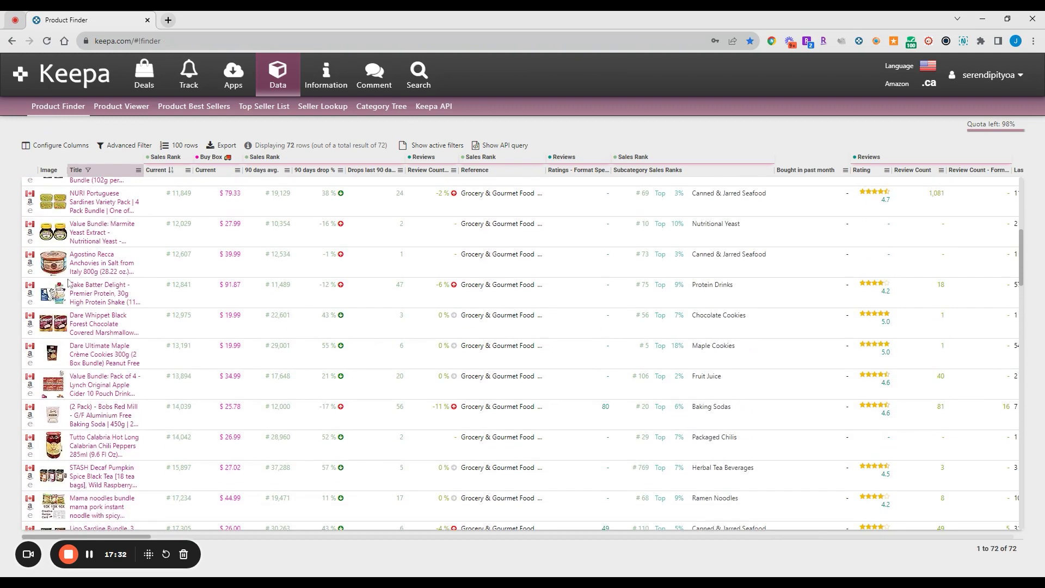
- Open an empty Product Finder form at its category and title filters
click(58, 107)
scroll(303, 385, down, 10)
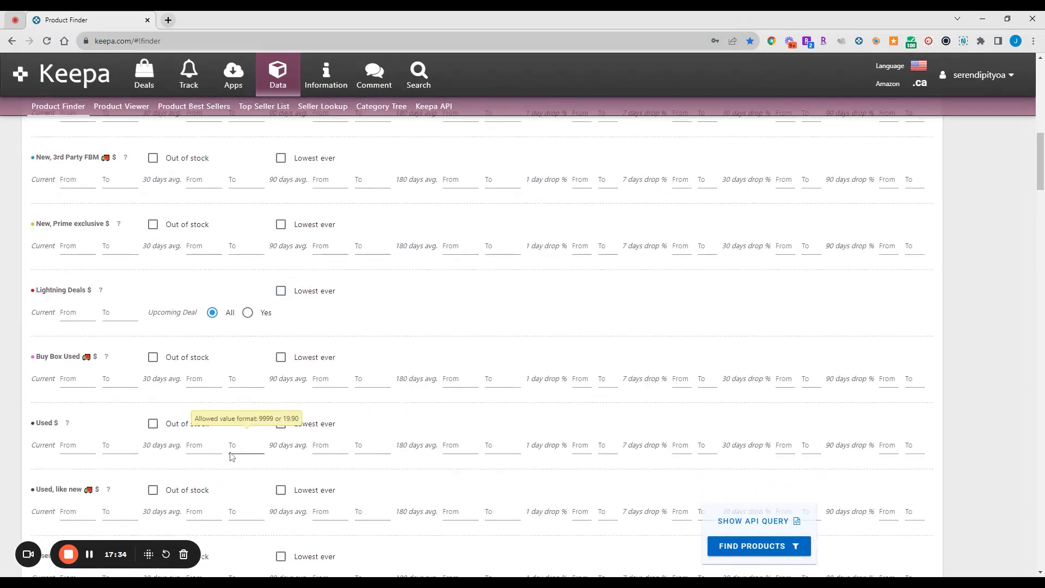
scroll(229, 456, down, 15)
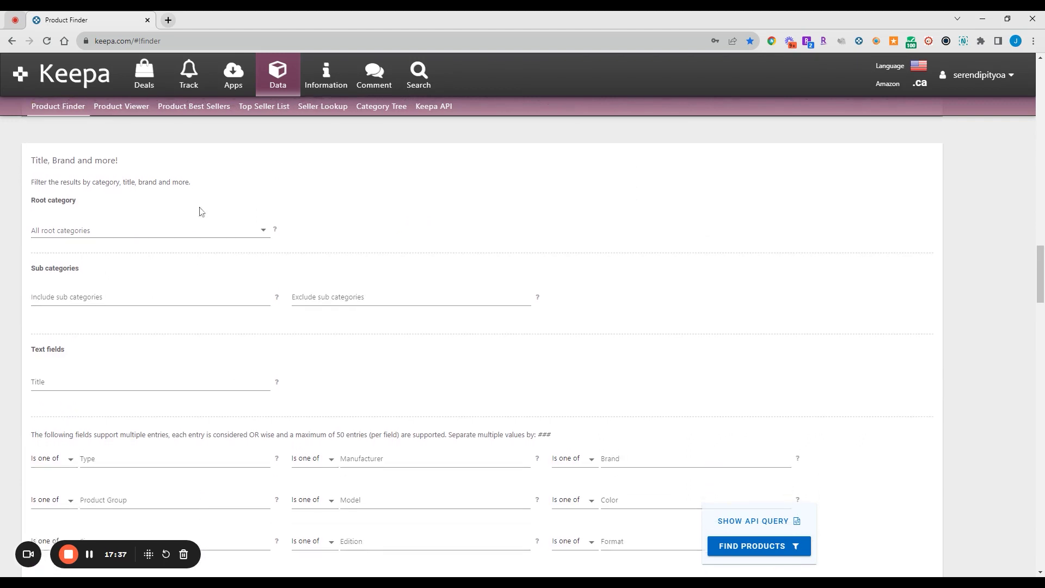
scroll(170, 257, down, 2)
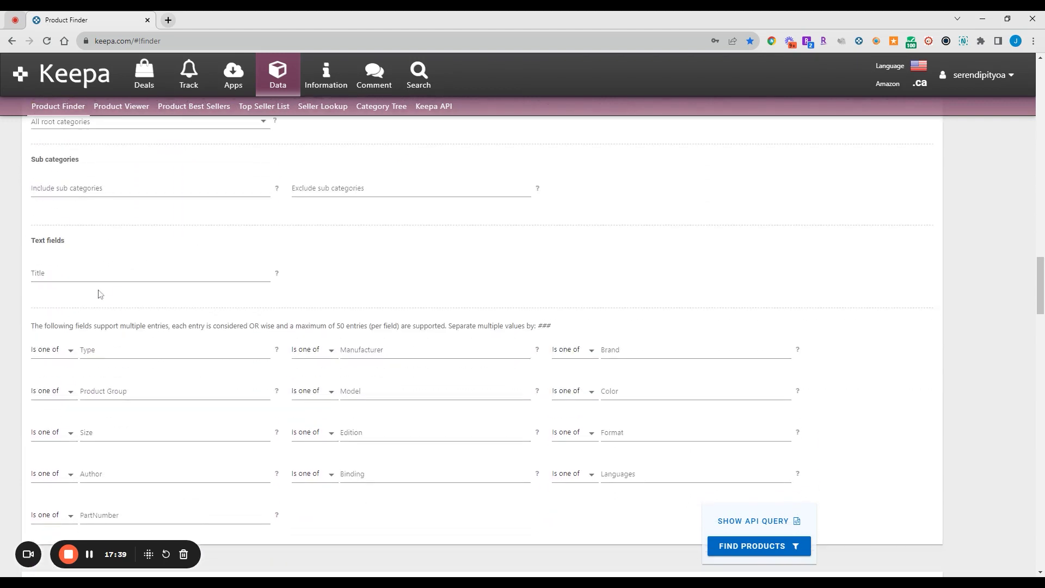
- Try "Pack of 12" as the title filter on the empty form
click(100, 275)
text(Pack of 12)
key(BackSpace)
key(BackSpace)
key(BackSpace)
key(BackSpace)
key(BackSpace)
key(BackSpace)
key(BackSpace)
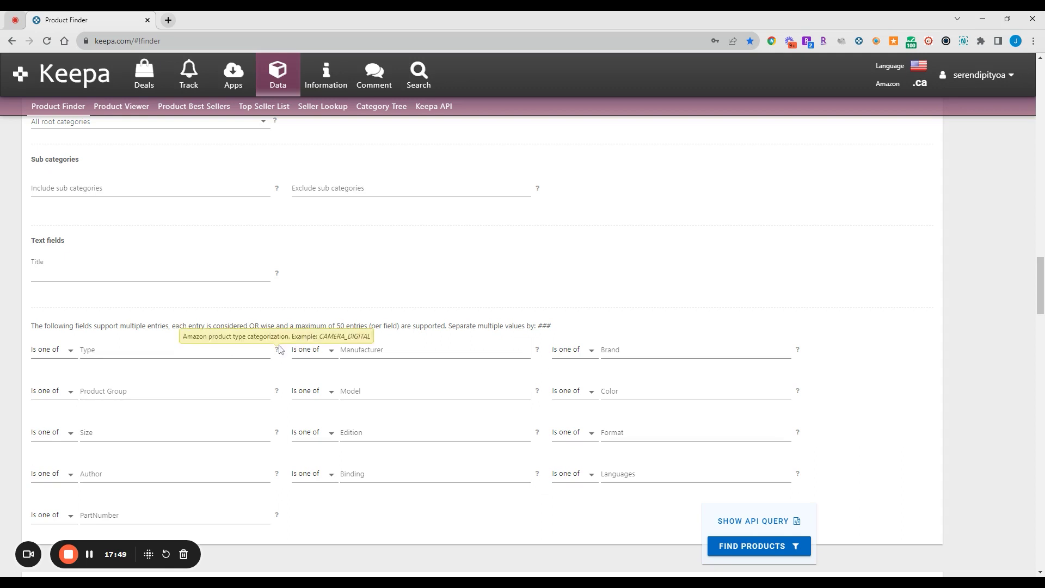
- Examine the multiple-entry text filters, such as manufacturer and brand, and the offer count filters
scroll(681, 145, down, 1)
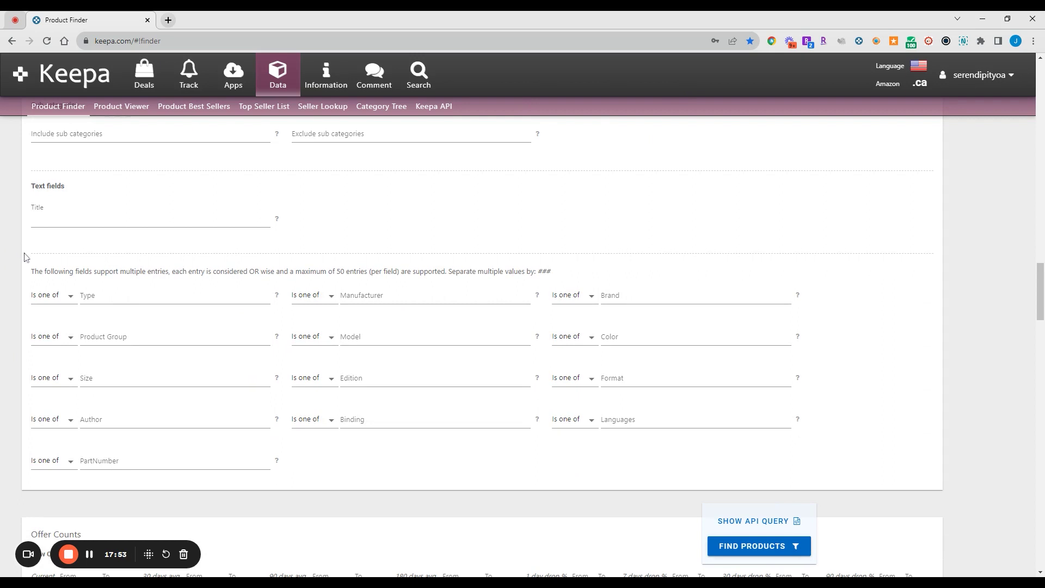
click(30, 268)
drag(30, 269, 284, 236)
scroll(130, 280, down, 6)
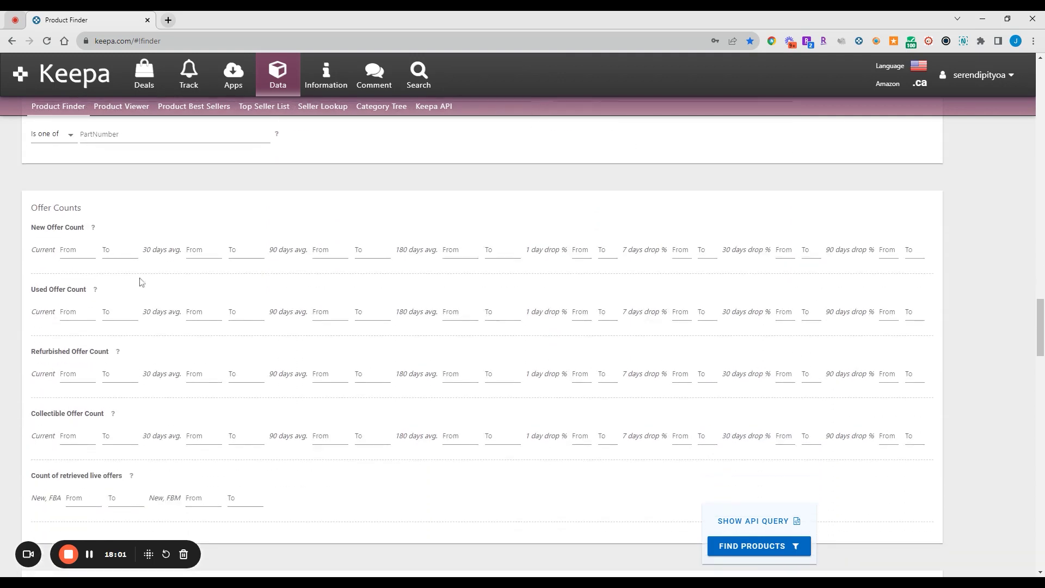
scroll(143, 282, down, 1)
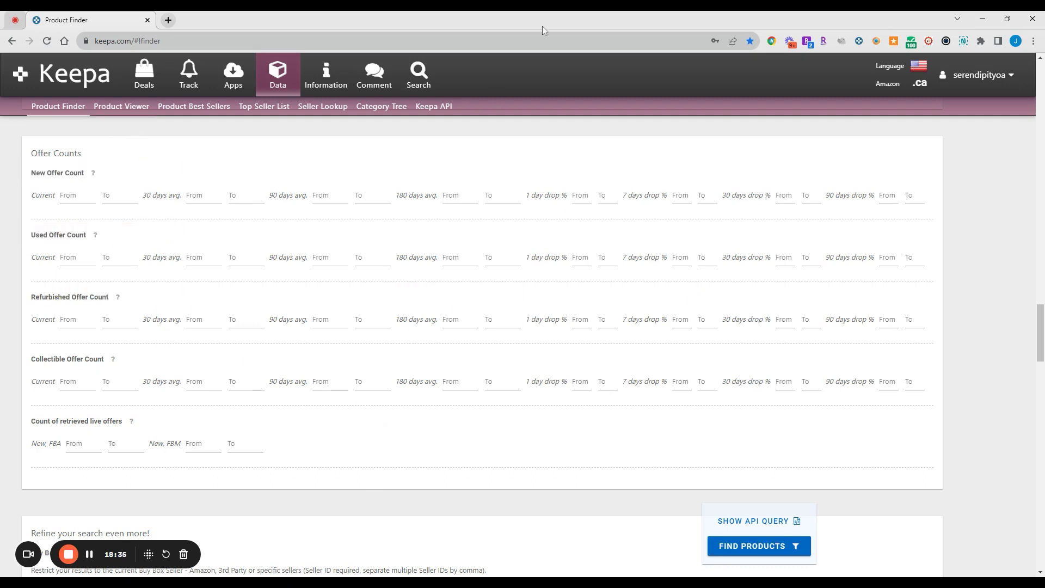
- Try 10 as the minimum 90-day drop percentage for the new offer count
click(880, 203)
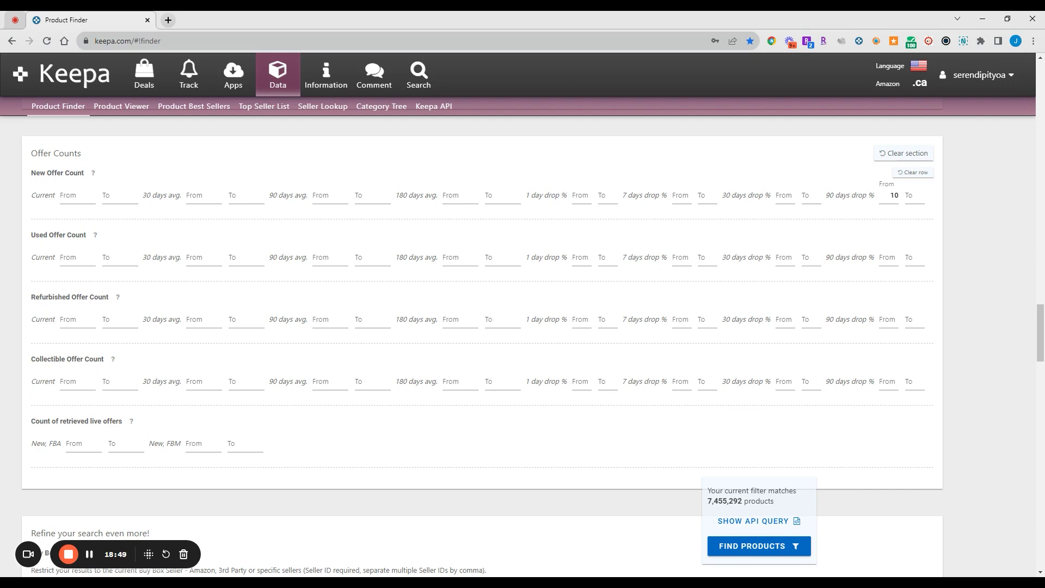
- Examine the Sales Rank & Price Types filters, including their average and percentage-drop ranges for each price type
scroll(466, 343, up, 15)
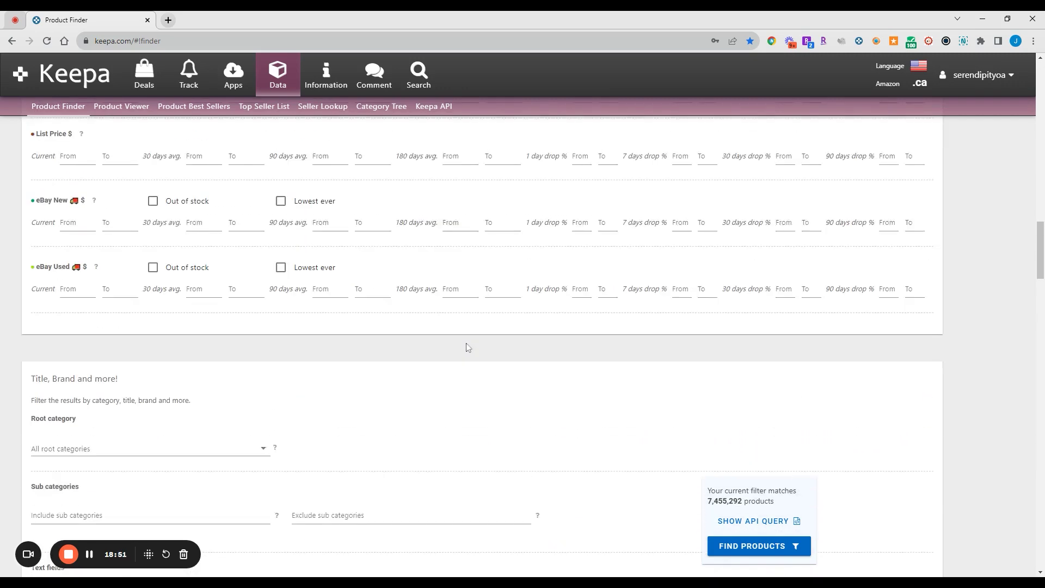
click(466, 343)
scroll(447, 377, up, 5)
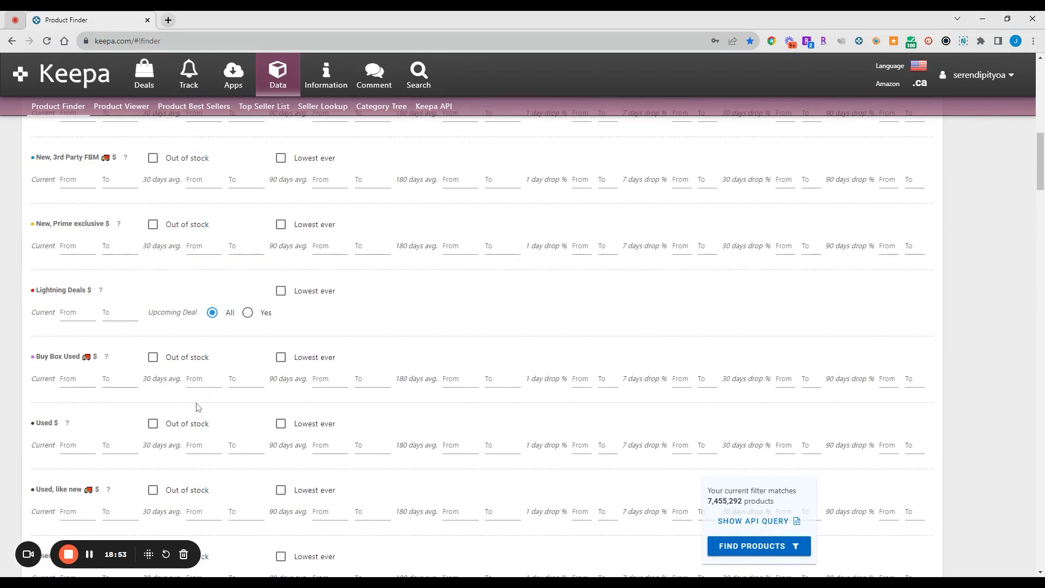
scroll(197, 407, up, 5)
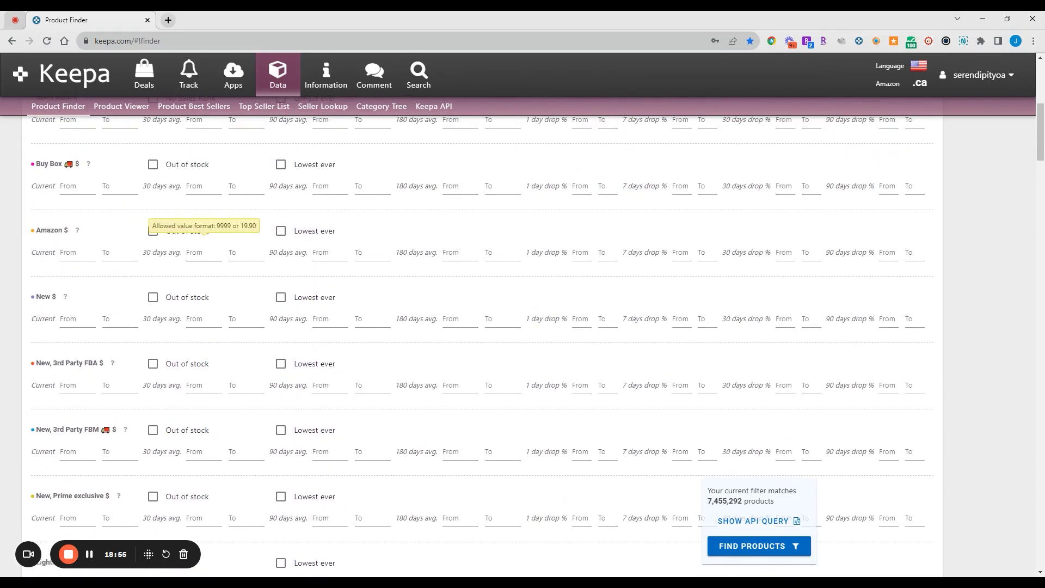
scroll(417, 401, up, 1)
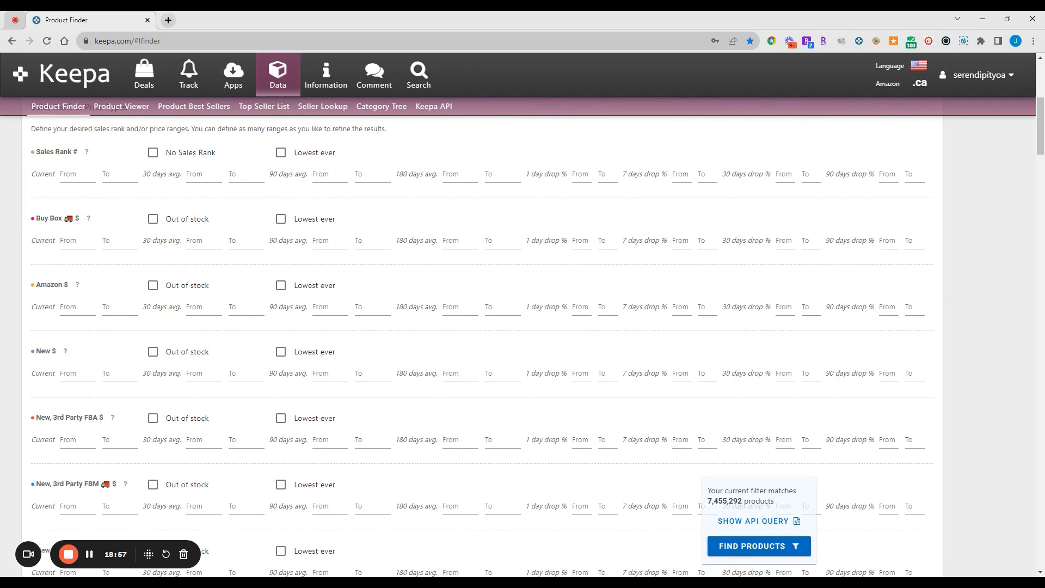
scroll(951, 225, down, 1)
scroll(799, 287, up, 3)
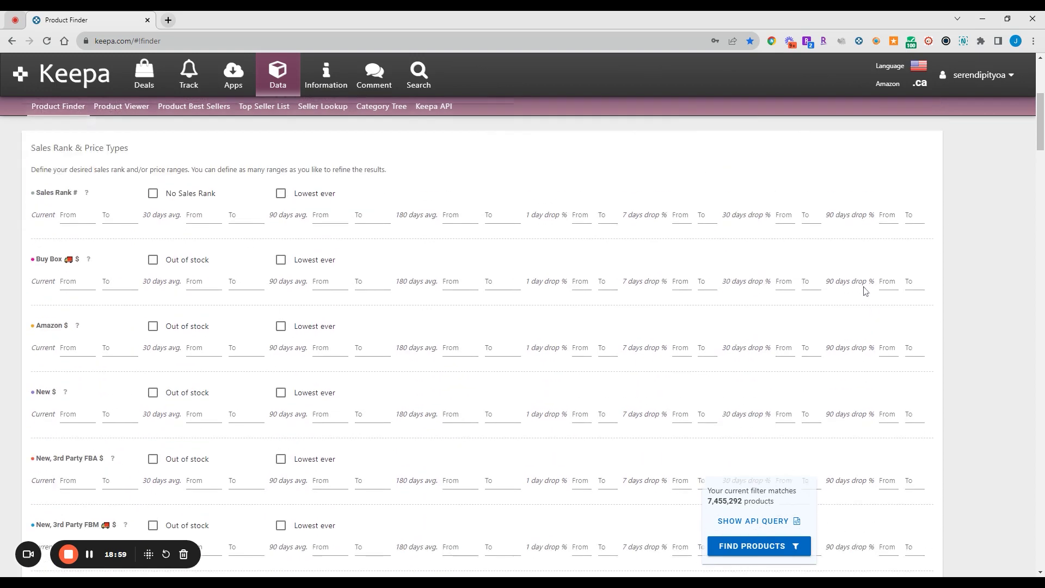
scroll(863, 289, down, 1)
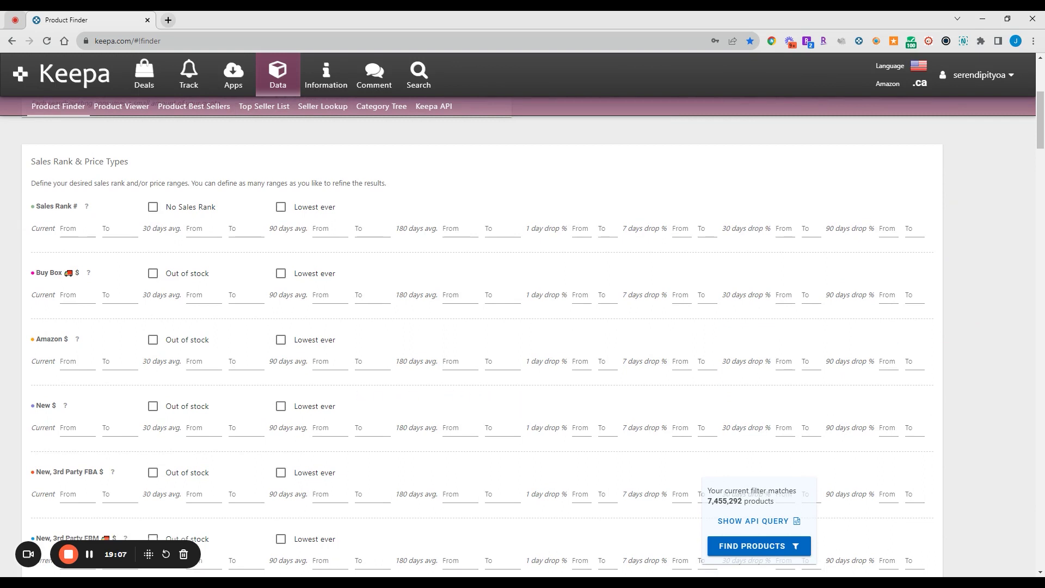
scroll(359, 396, down, 3)
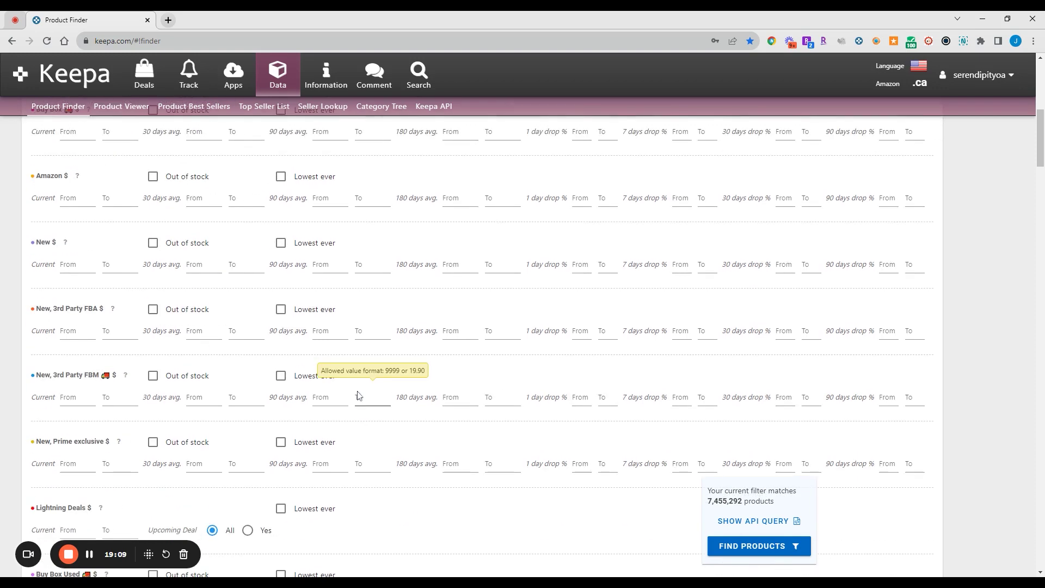
scroll(359, 396, down, 18)
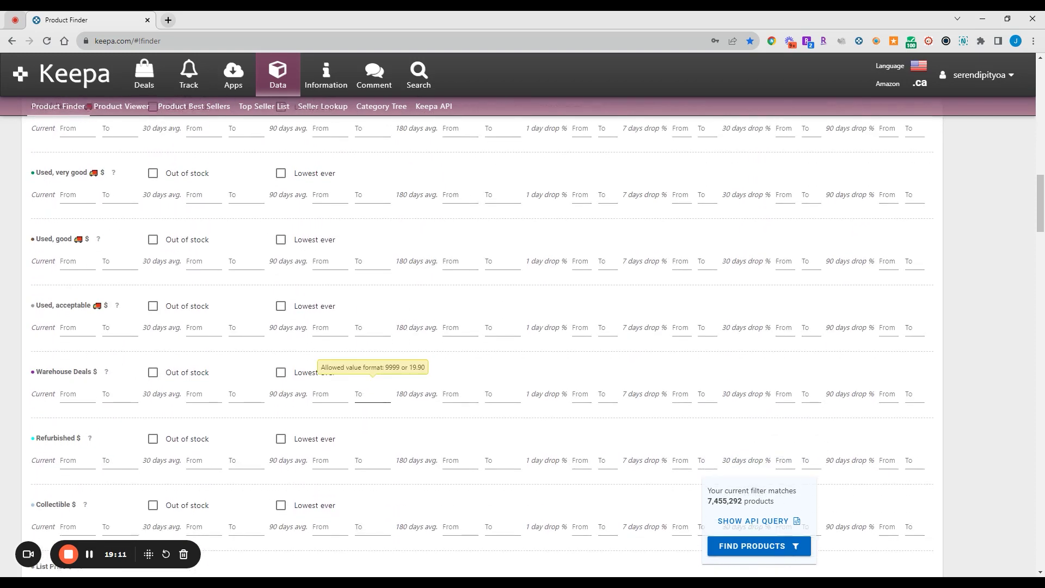
scroll(359, 394, down, 3)
scroll(359, 394, up, 20)
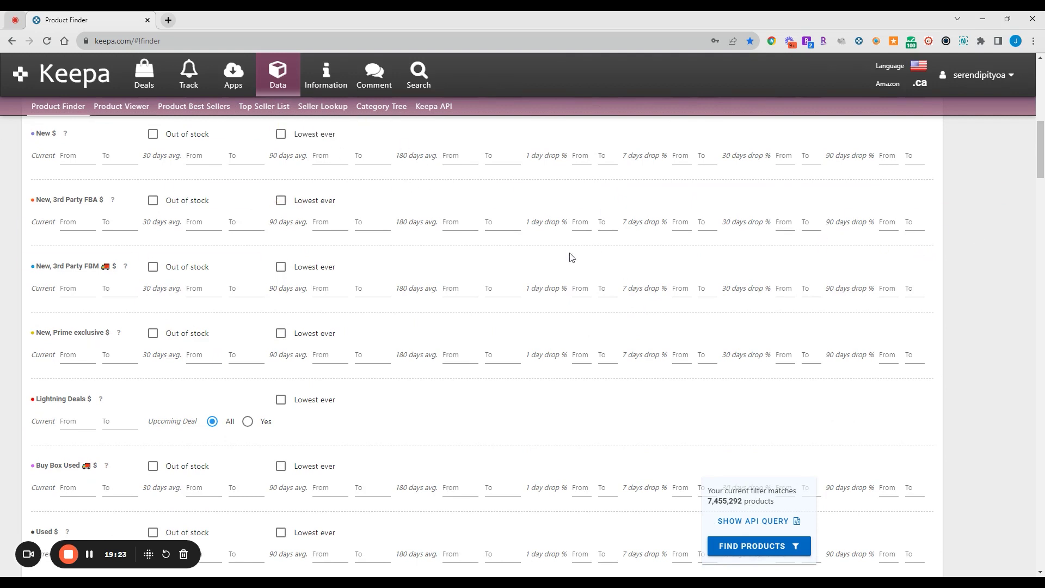
scroll(571, 257, down, 4)
scroll(601, 233, up, 8)
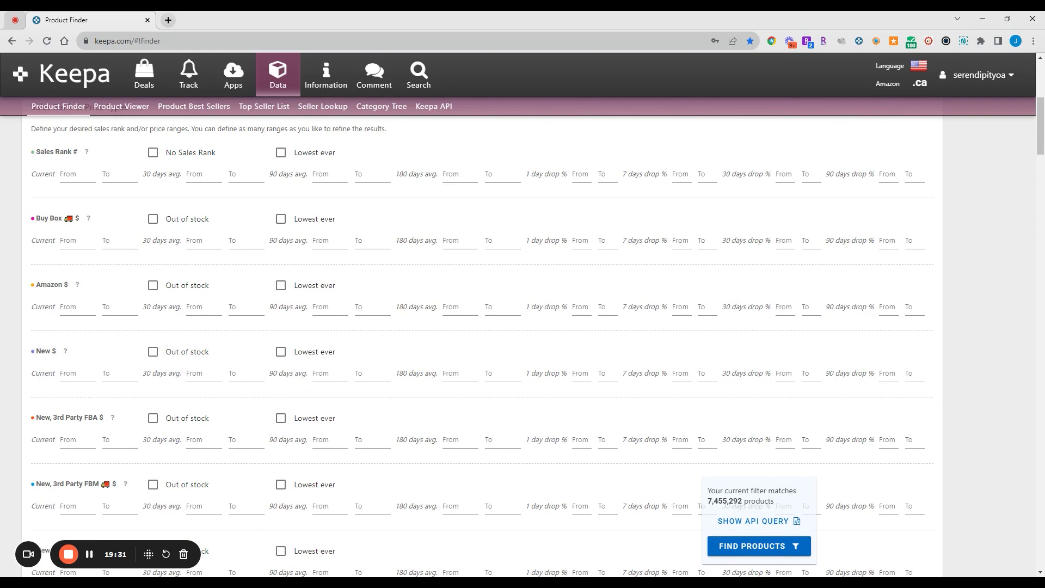
scroll(585, 265, down, 15)
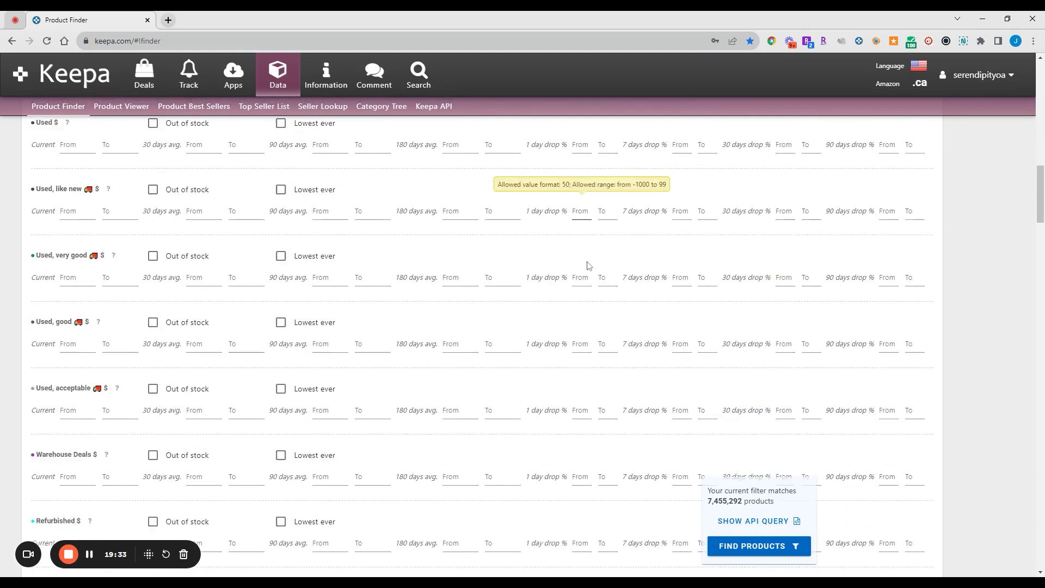
scroll(588, 266, down, 12)
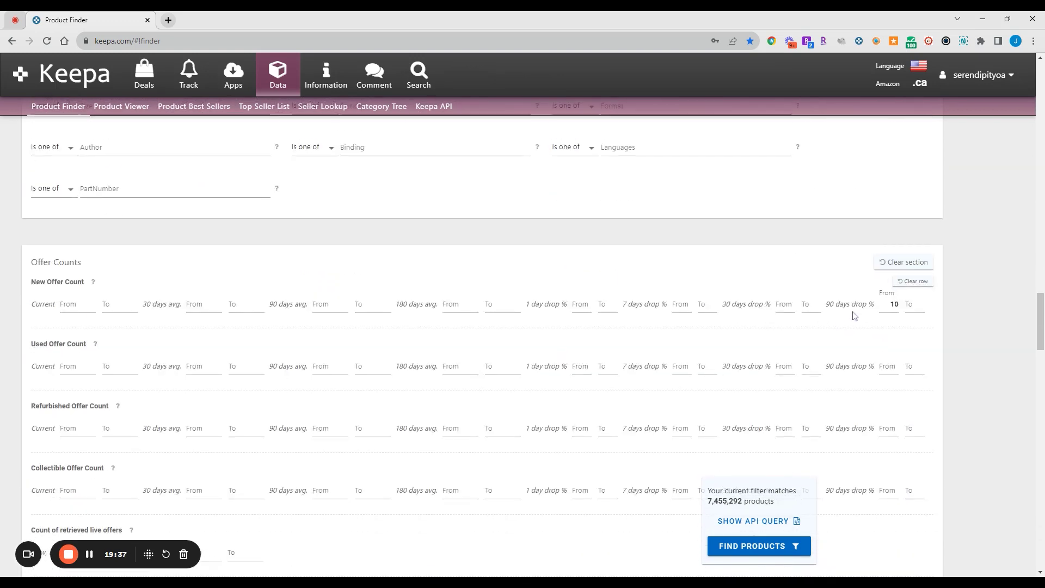
- Clear the minimum 90-day drop percentage of the new offer count
double_click(894, 303)
key(BackSpace)
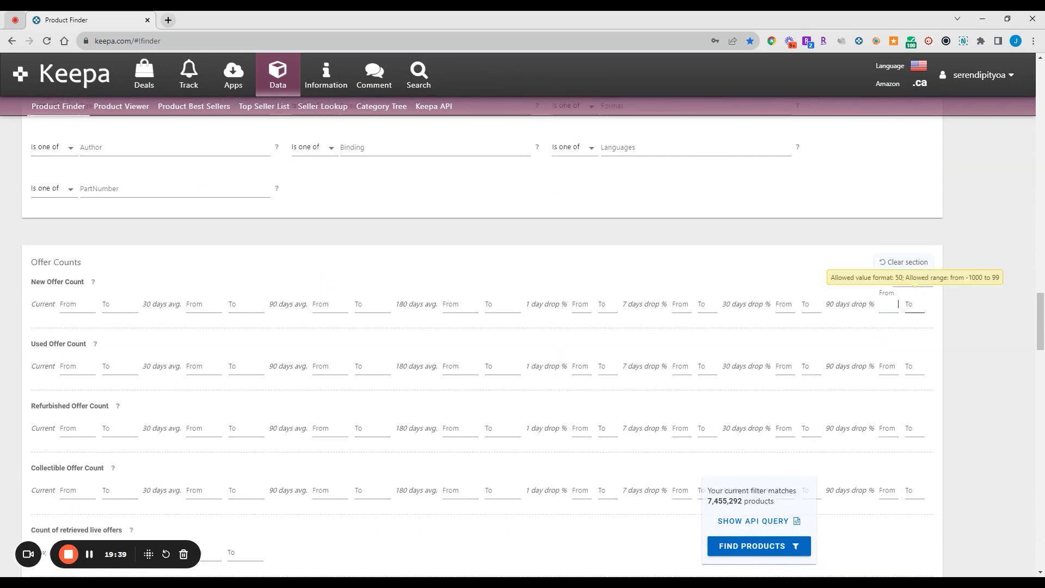
click(786, 225)
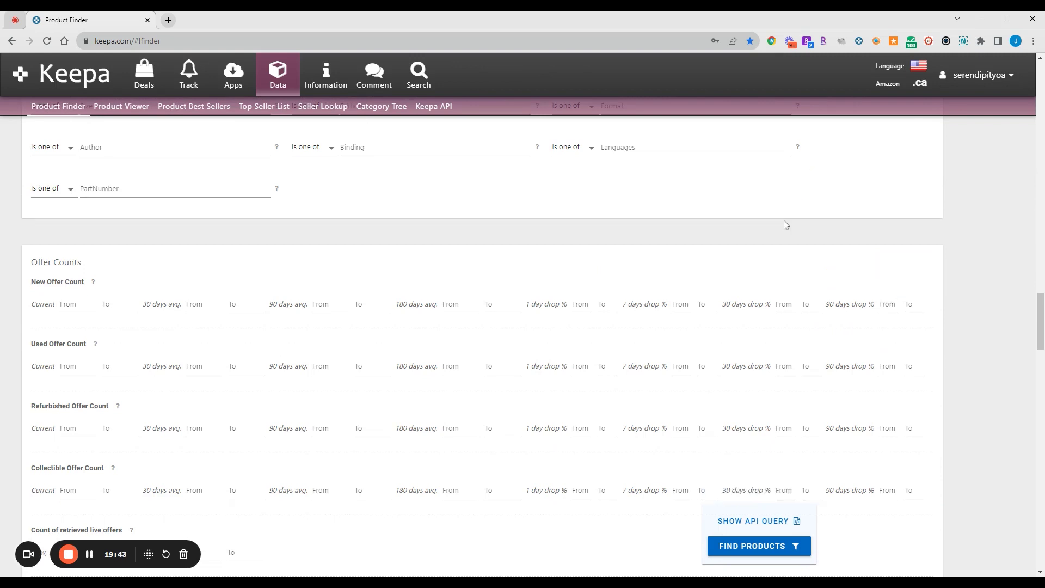
- Examine the remaining offer count filters, down to the count of retrieved live FBA and FBM offers
scroll(786, 224, down, 2)
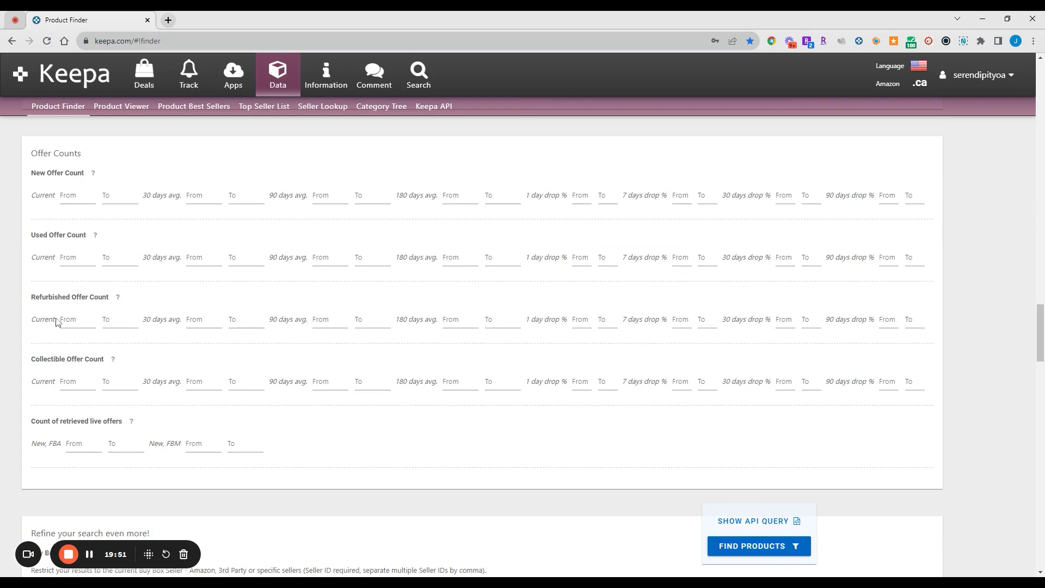
scroll(375, 357, down, 2)
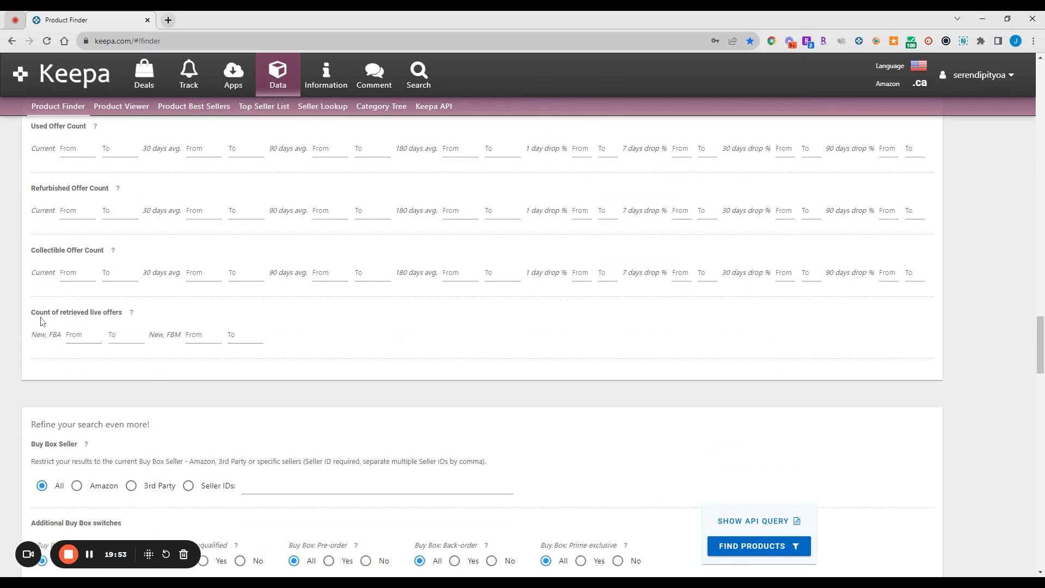
drag(29, 314, 140, 311)
click(91, 364)
scroll(340, 311, down, 4)
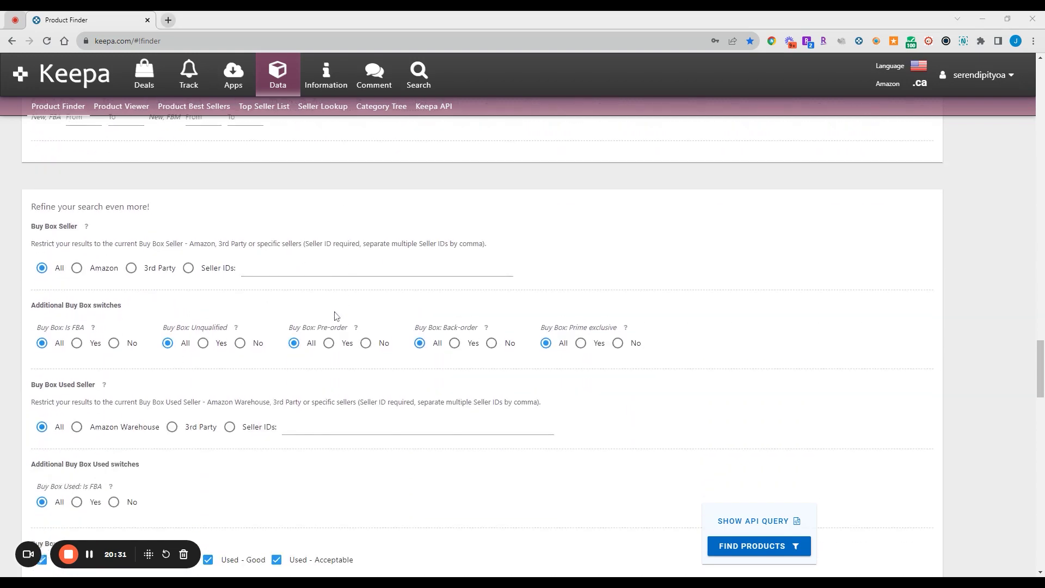
- Examine the Buy Box Seller filter in the section for refining the search further
scroll(90, 194, down, 1)
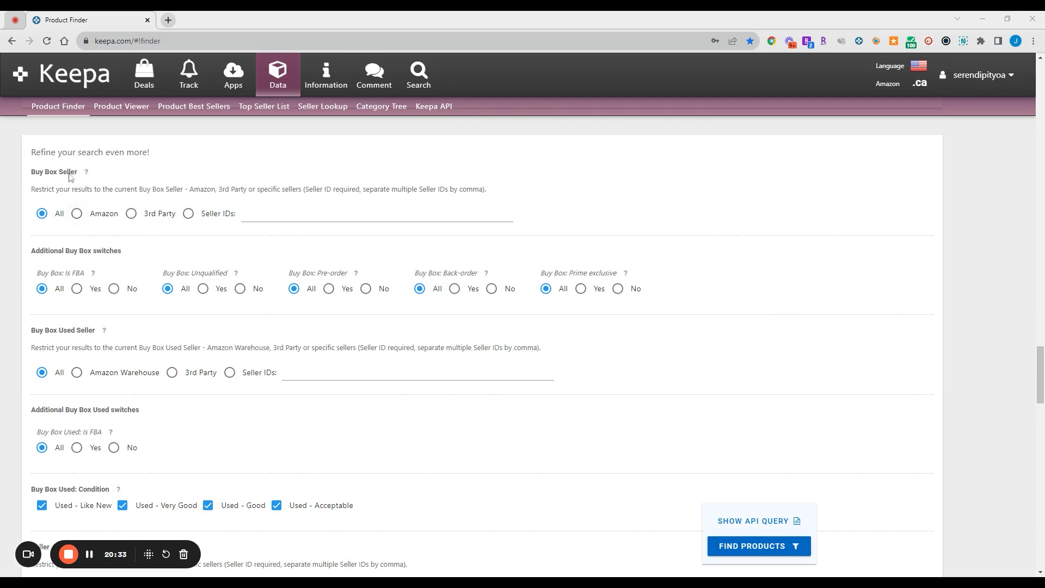
drag(36, 153, 151, 151)
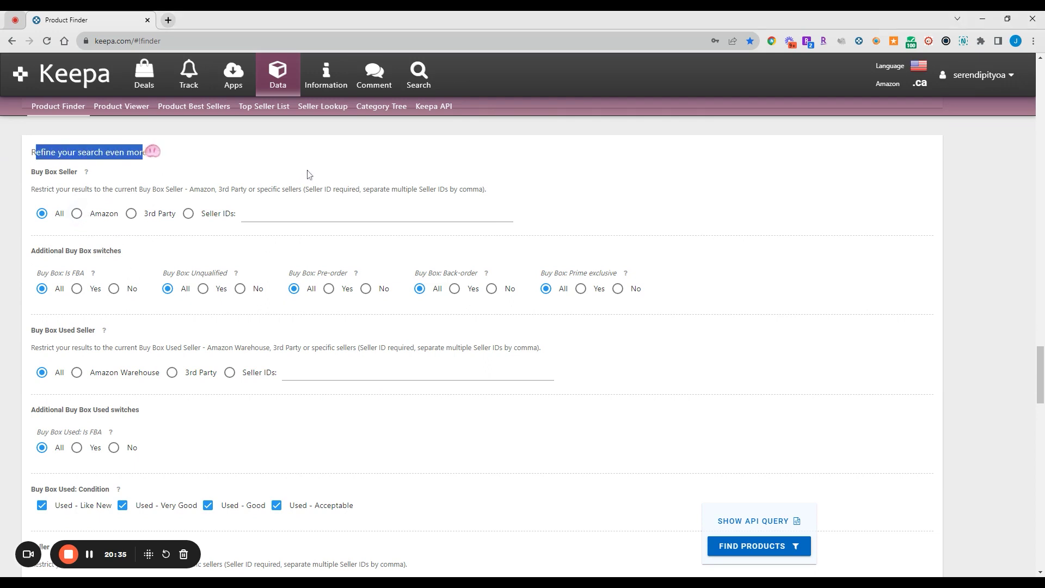
click(30, 186)
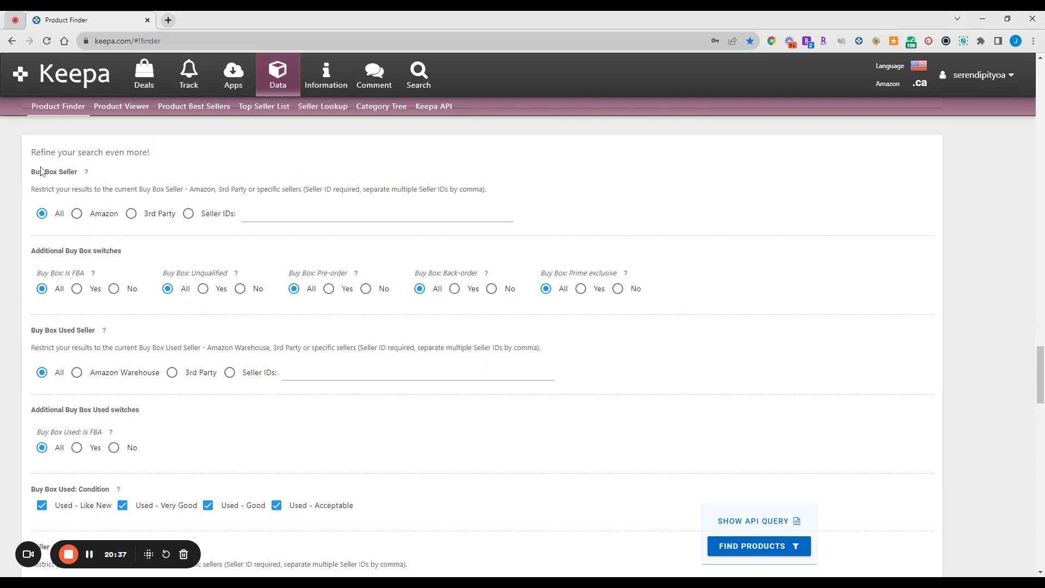
drag(36, 172, 71, 172)
click(234, 257)
- Try the Amazon, 3rd Party and Seller IDs options of the Buy Box Seller filter and restore it to All
click(77, 214)
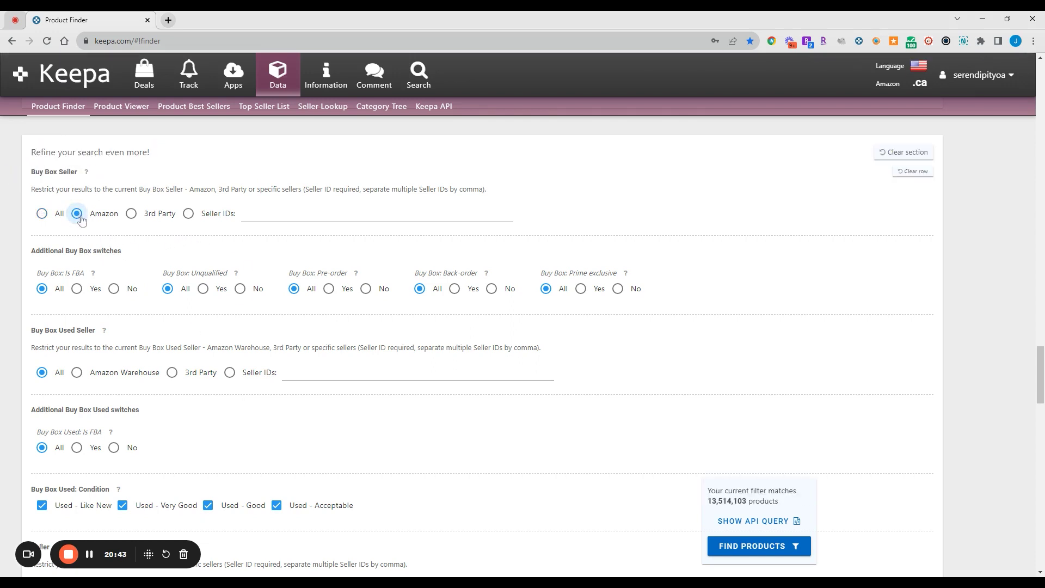
click(131, 213)
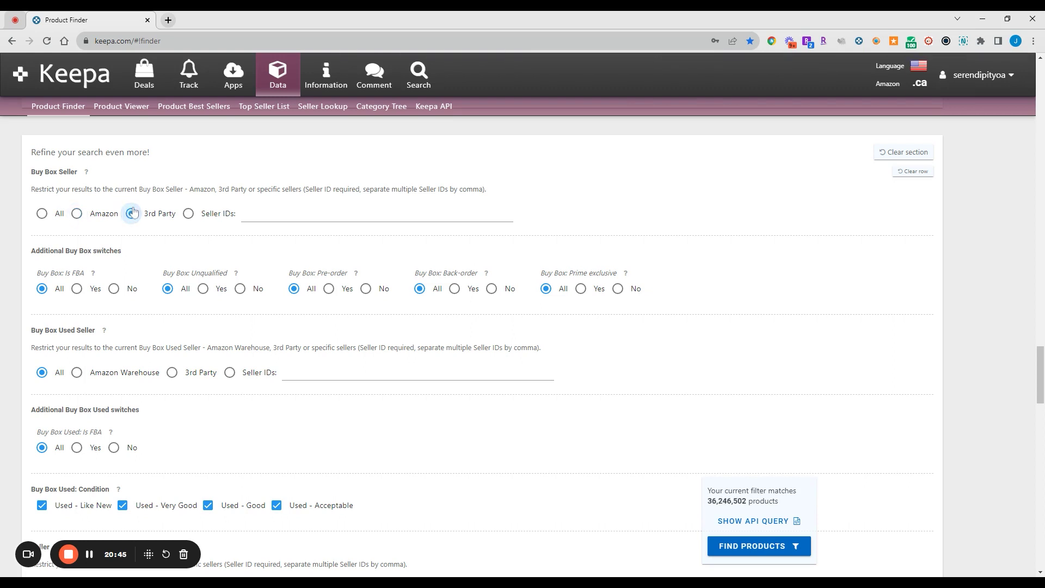
click(43, 215)
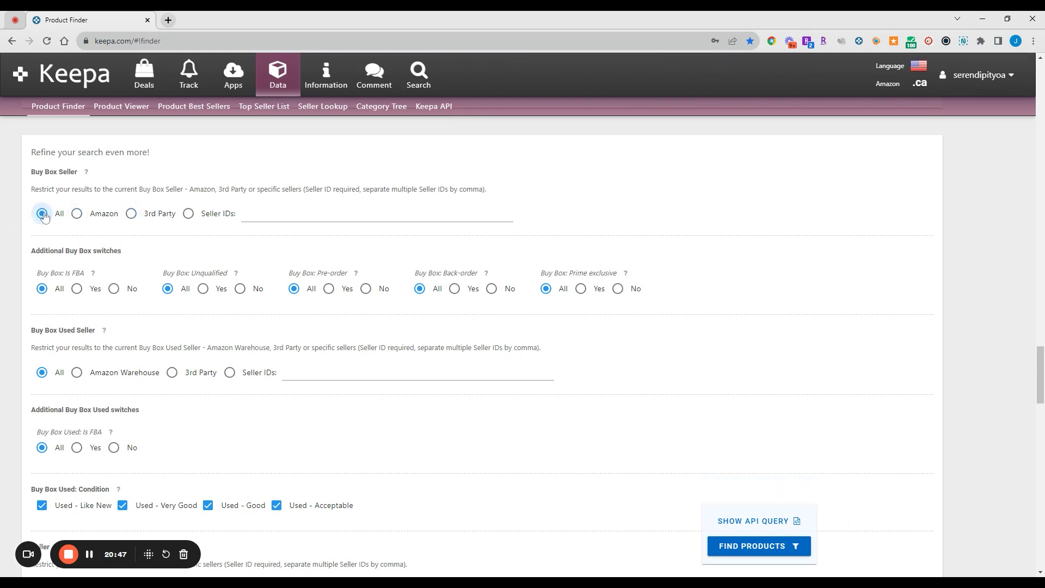
click(199, 217)
click(42, 213)
- Examine the additional Buy Box switches, such as Is FBA, Unqualified, Pre-order and Prime exclusive
scroll(264, 294, down, 2)
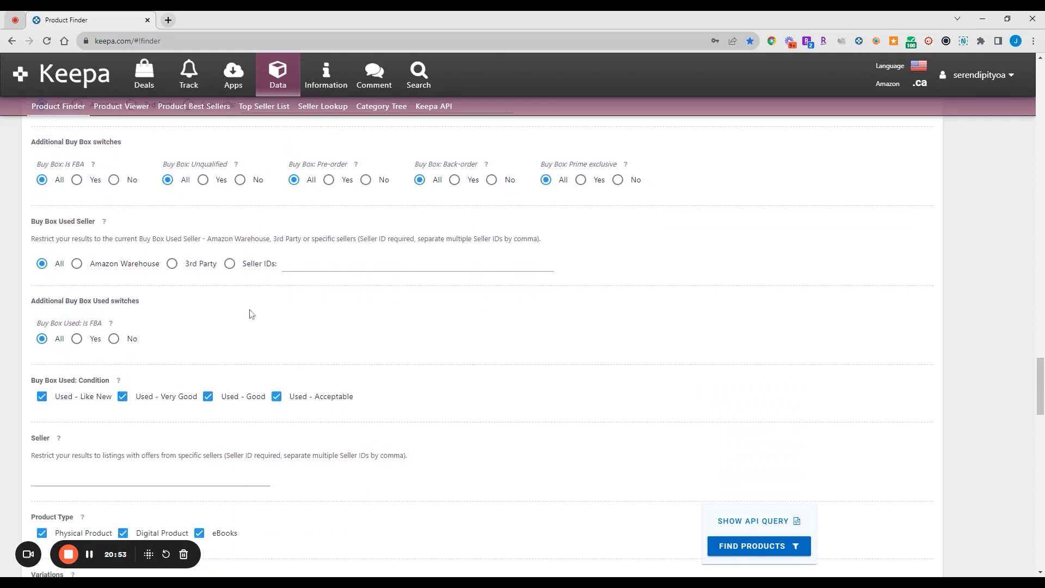
drag(39, 141, 298, 151)
click(745, 240)
drag(197, 175, 276, 178)
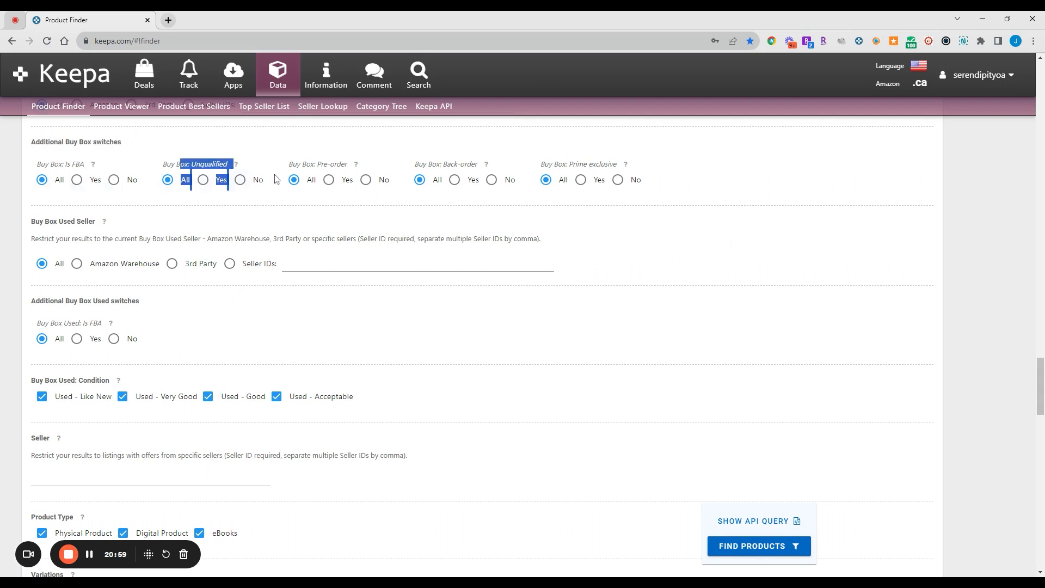
click(658, 312)
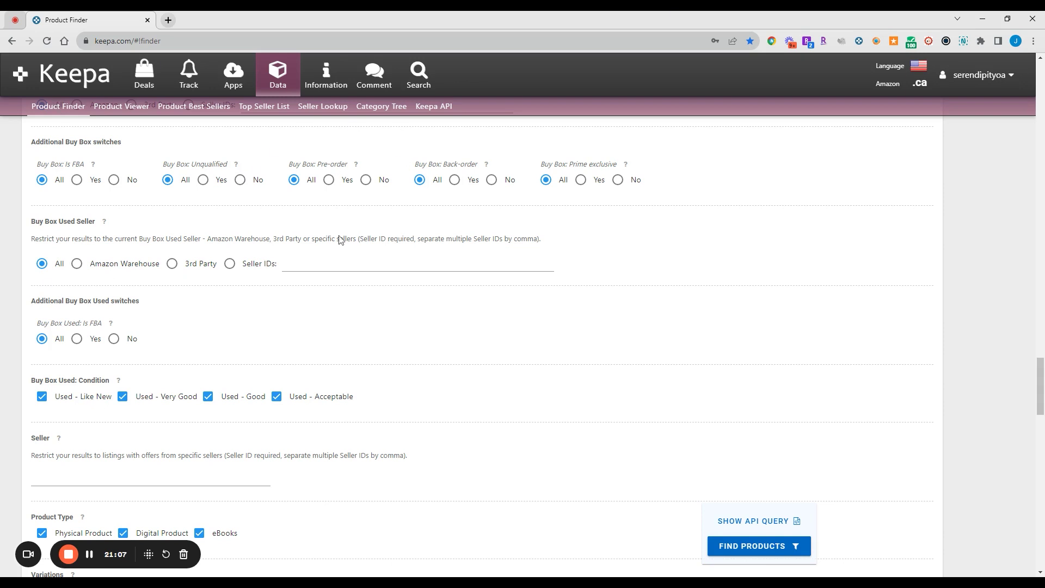
- Examine the used Buy Box seller and condition filters, followed by the seller, product type and variations filters
scroll(341, 240, down, 2)
scroll(196, 205, up, 1)
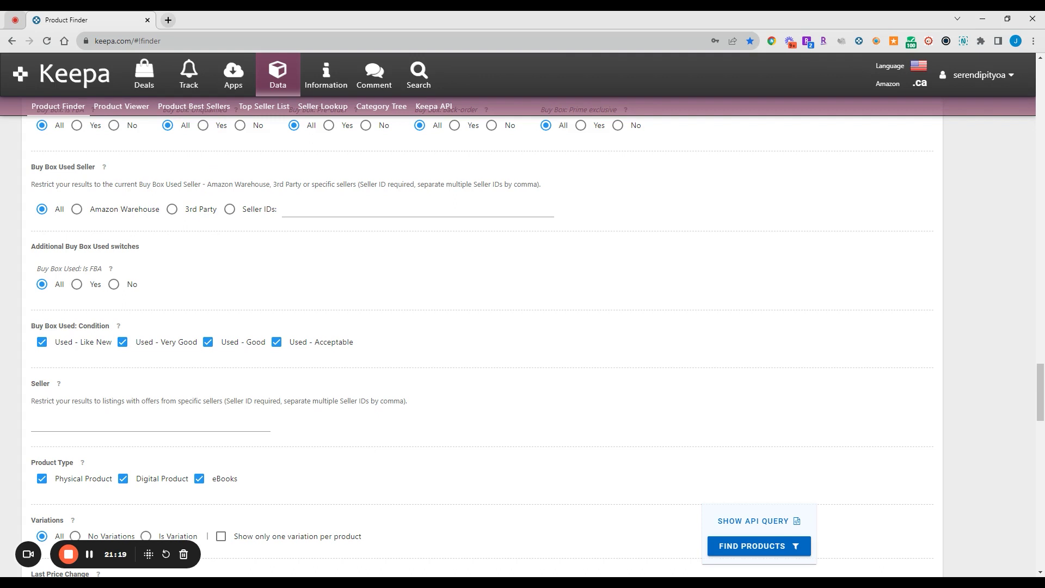
scroll(212, 259, down, 1)
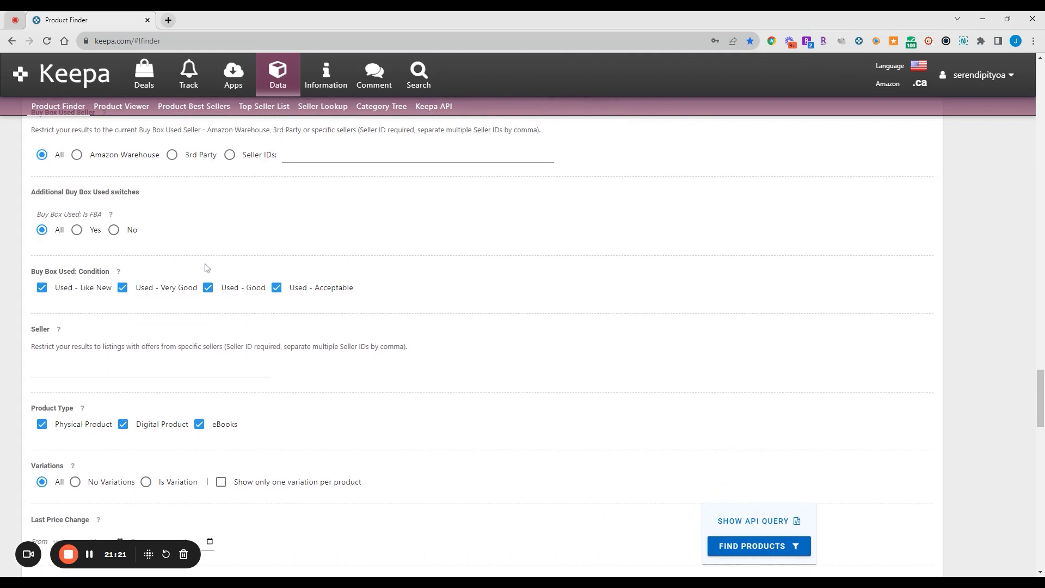
scroll(181, 263, down, 1)
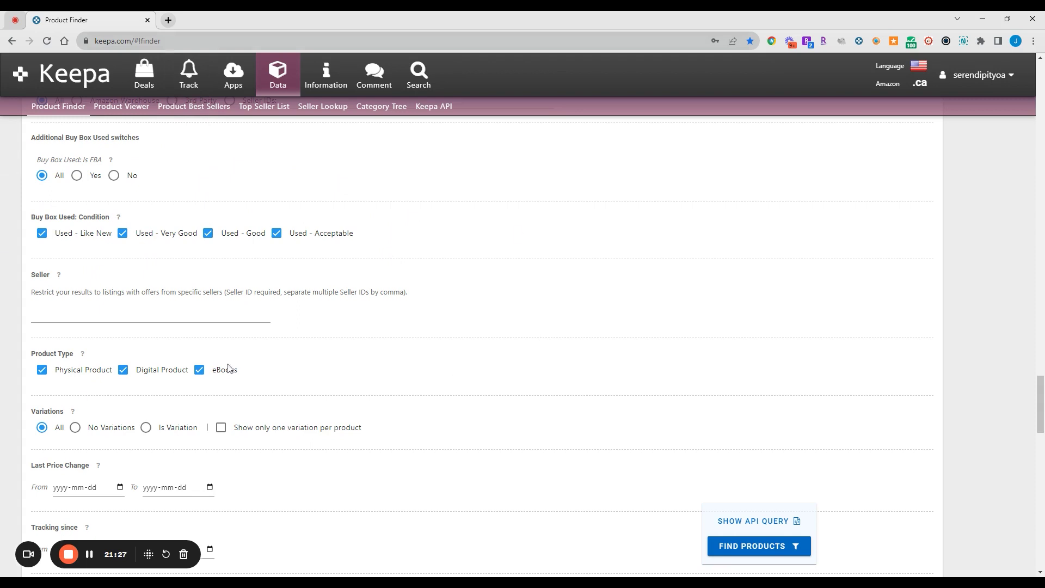
scroll(161, 279, down, 1)
scroll(329, 288, down, 1)
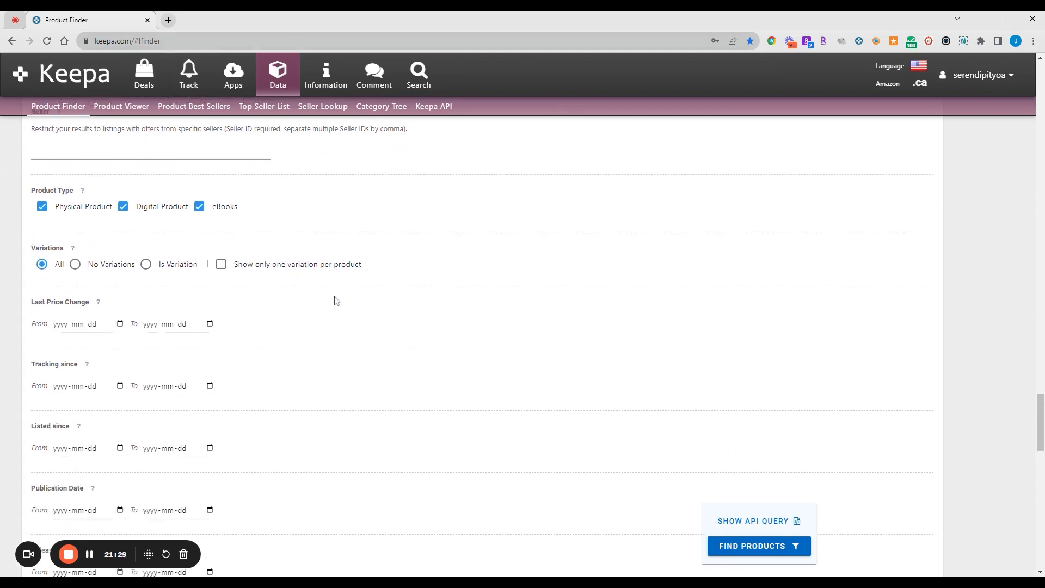
- Examine the date filters, from last price change and tracking since to listed since, publication and release date
scroll(316, 300, down, 3)
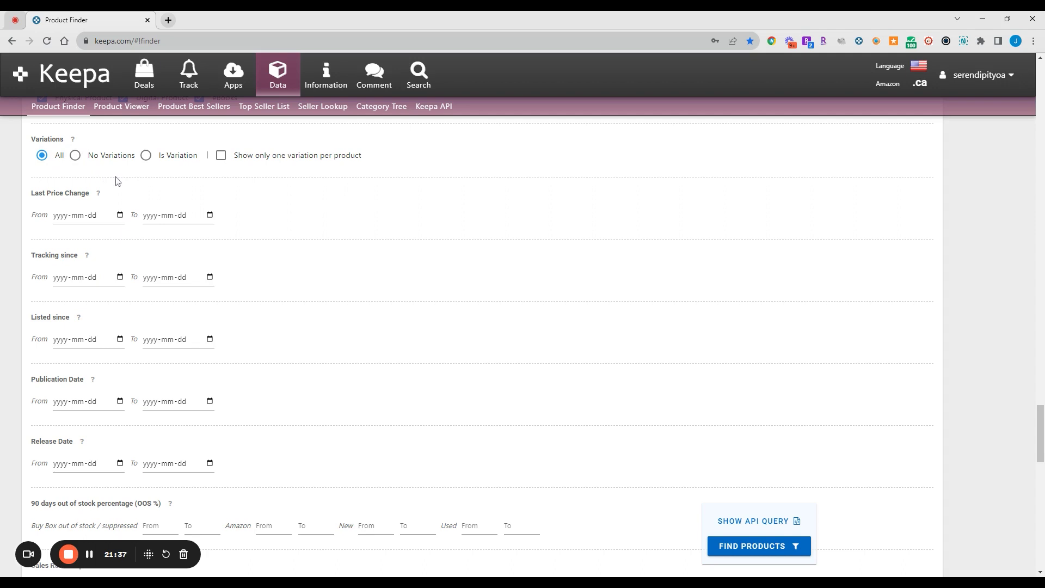
scroll(400, 190, down, 1)
scroll(381, 188, down, 2)
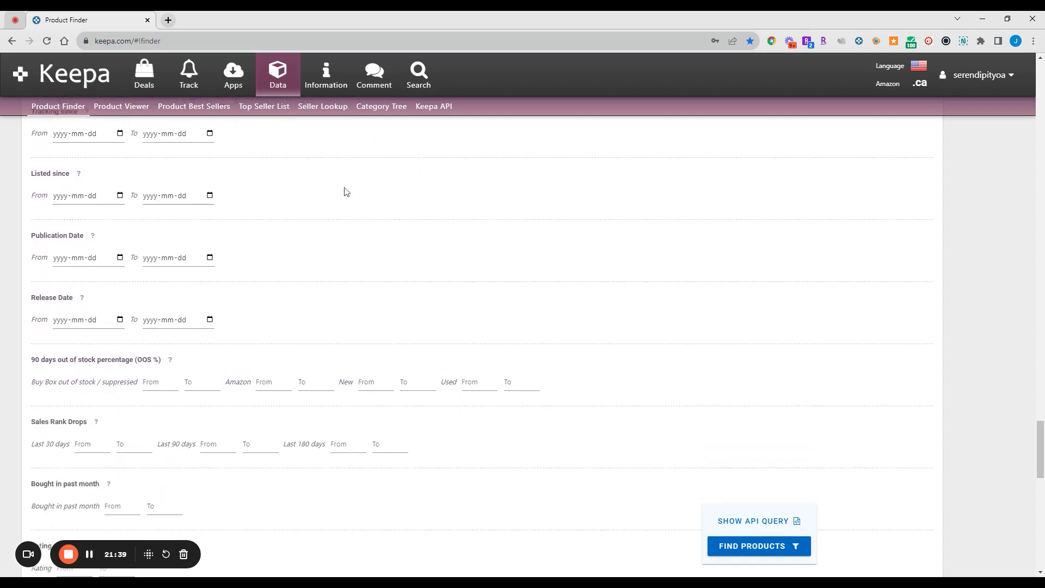
scroll(345, 192, up, 2)
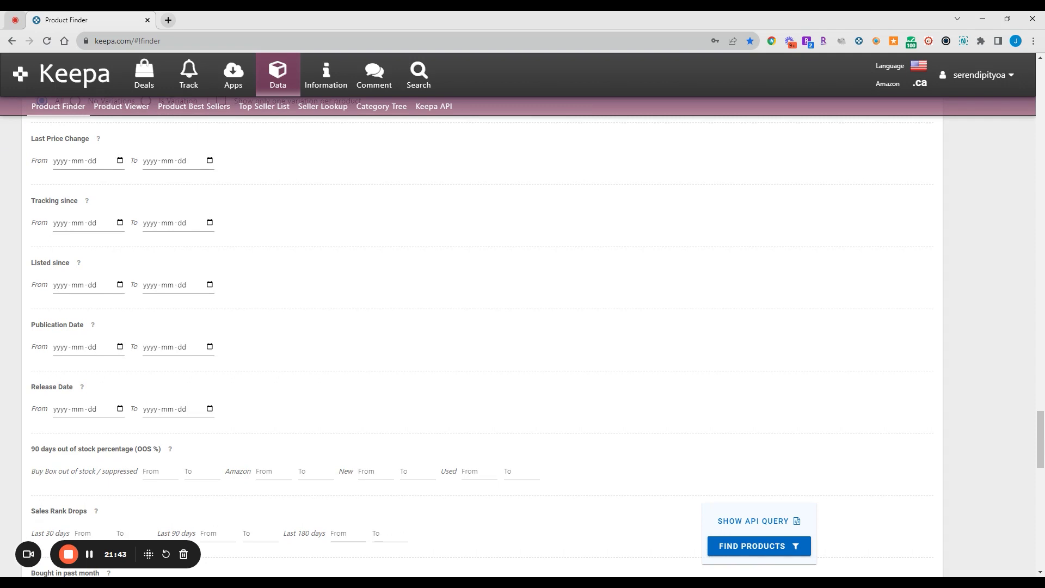
drag(34, 138, 77, 138)
scroll(77, 139, down, 1)
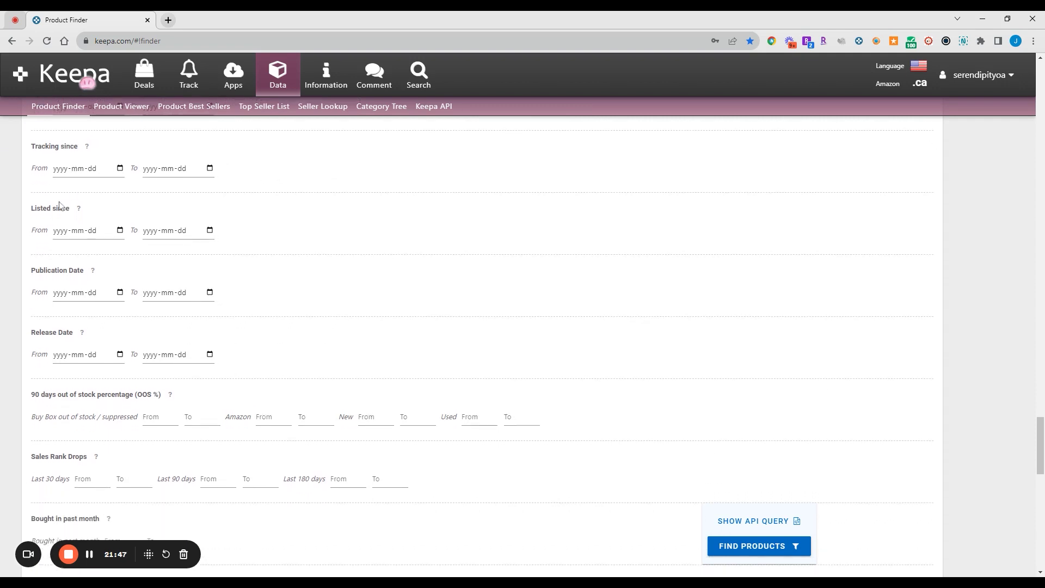
- Examine the 90 days out of stock percentage filter that follows the date filters
scroll(77, 206, down, 2)
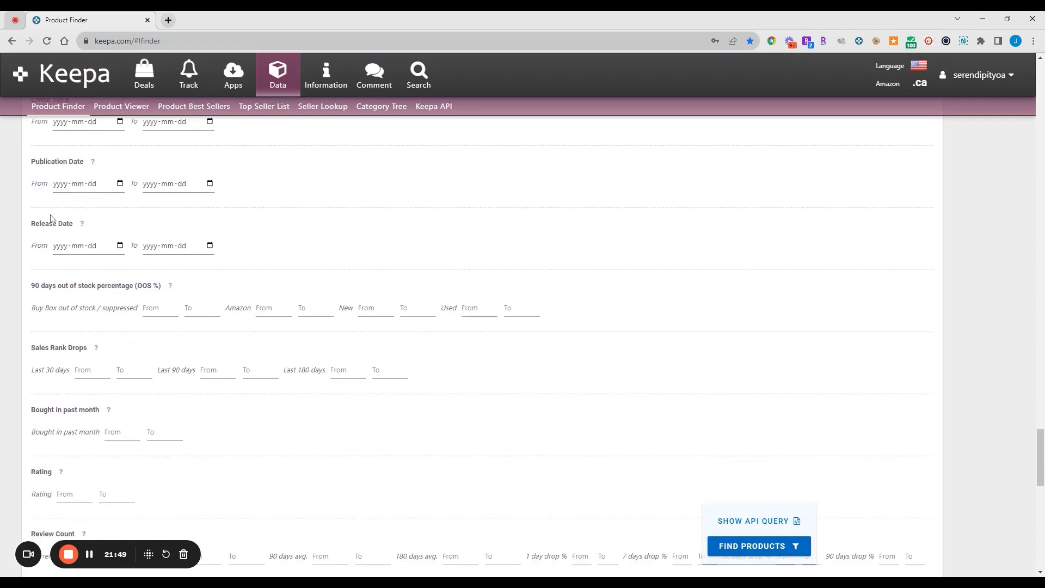
scroll(69, 236, down, 1)
scroll(69, 236, up, 3)
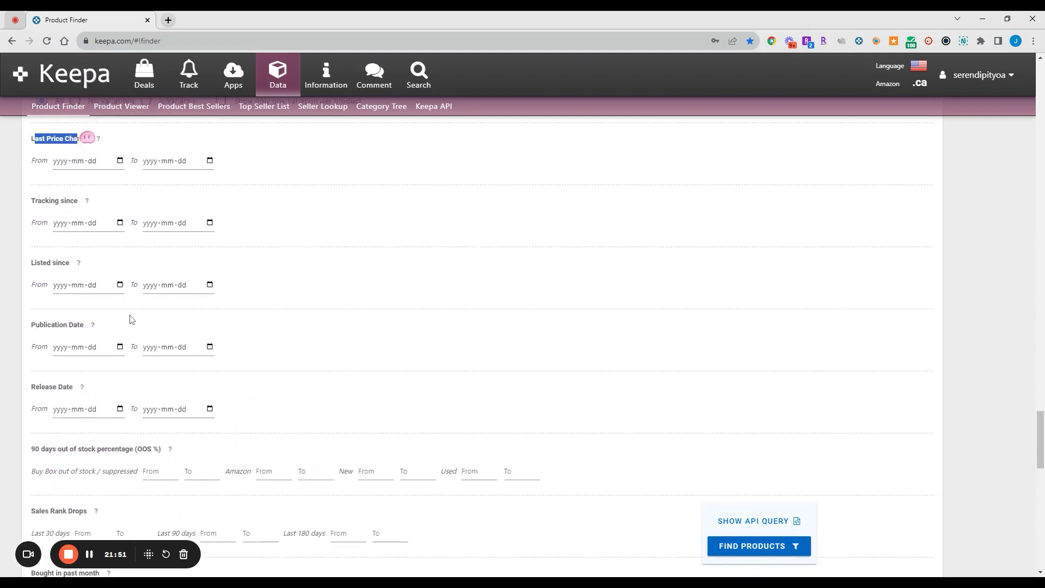
scroll(178, 382, down, 3)
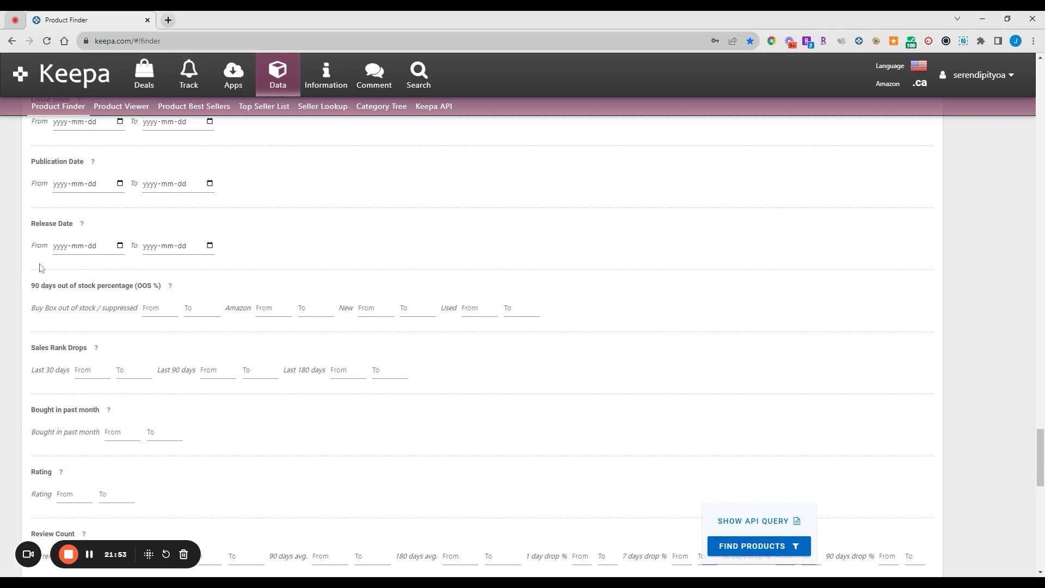
drag(31, 287, 338, 287)
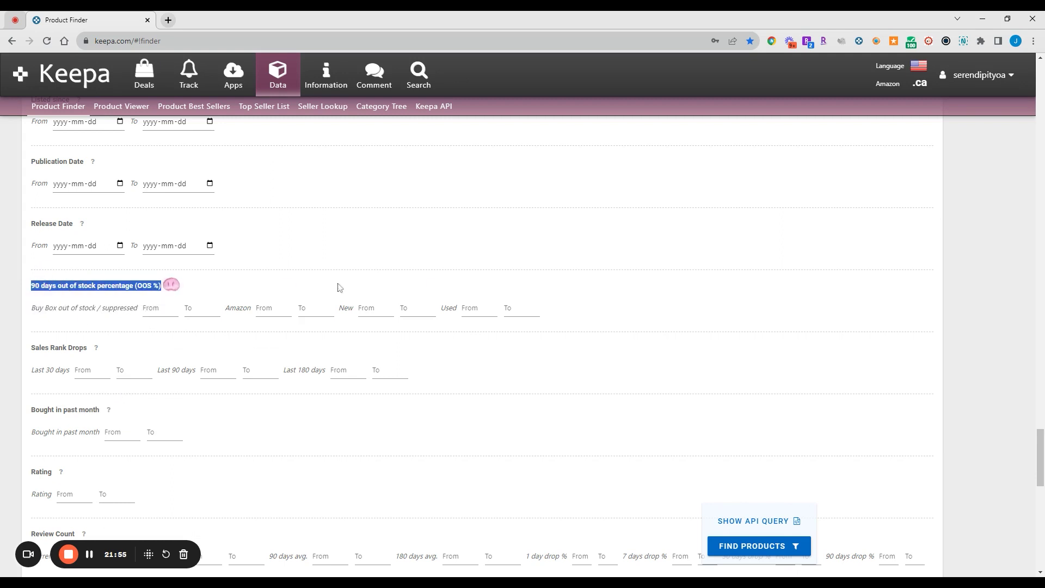
click(541, 248)
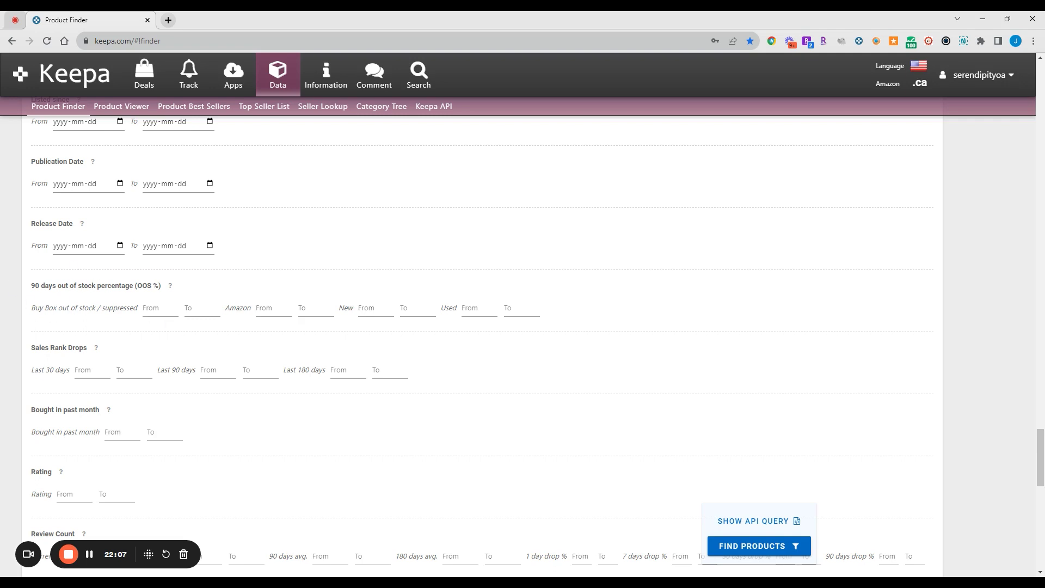
- Try a minimum of 50 for the Buy Box out of stock / suppressed percentage and clear it again
drag(31, 307, 67, 307)
click(77, 305)
click(160, 307)
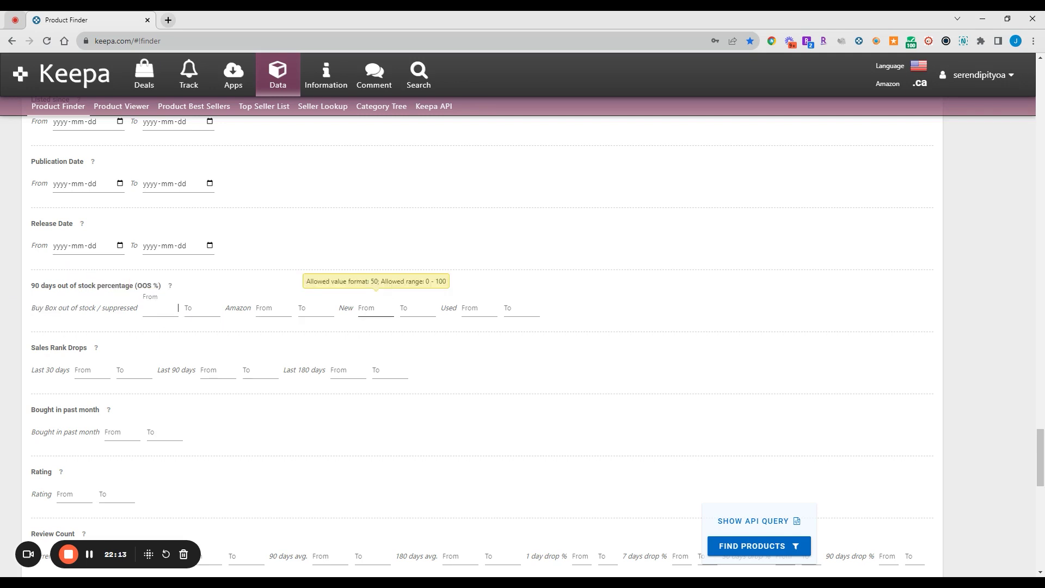
text(50)
click(393, 244)
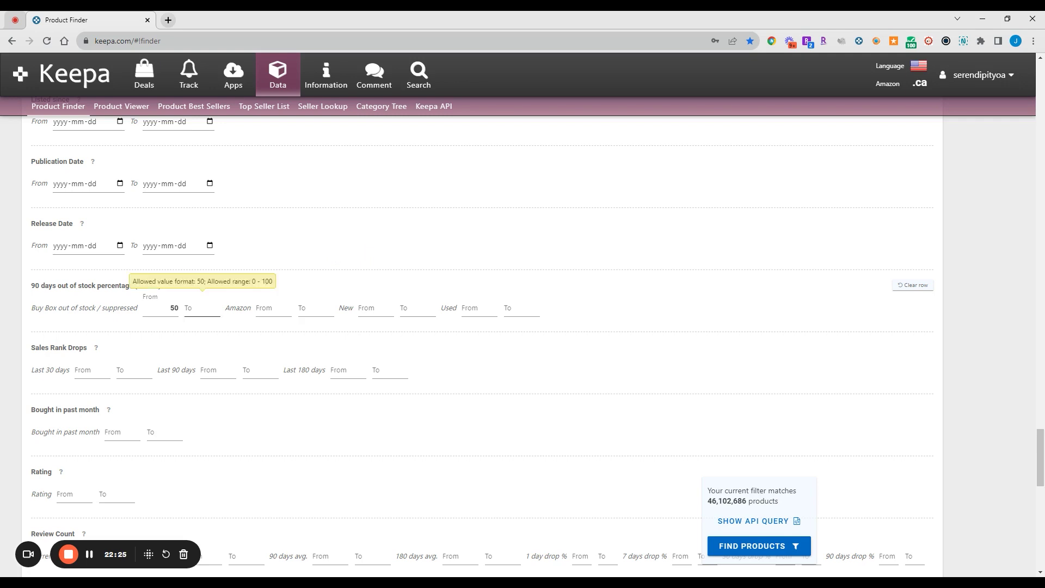
double_click(174, 307)
key(BackSpace)
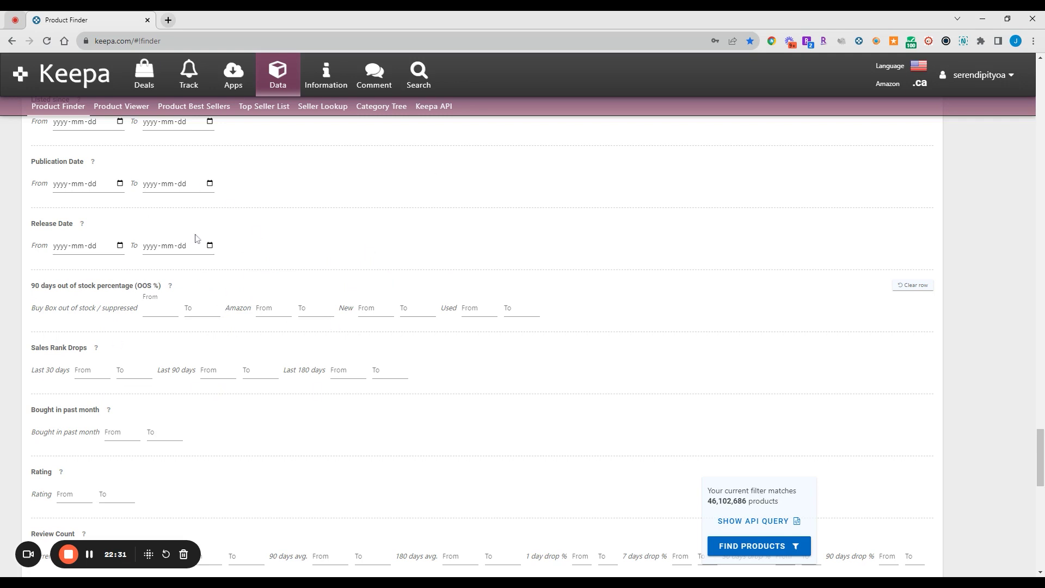
- Set the minimum Sales Rank Drops for the last 30 days to 20
scroll(318, 325, down, 1)
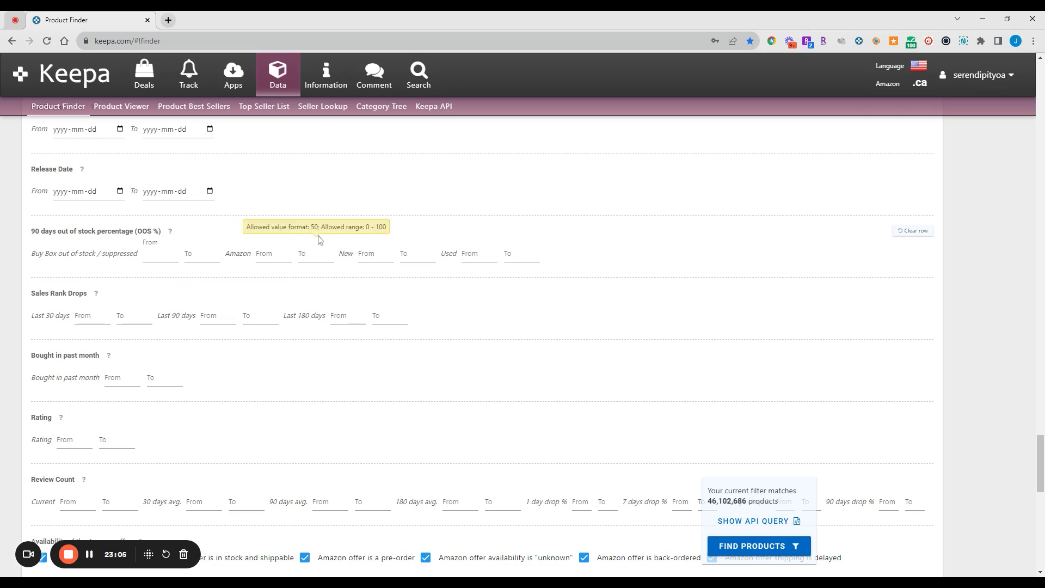
click(88, 318)
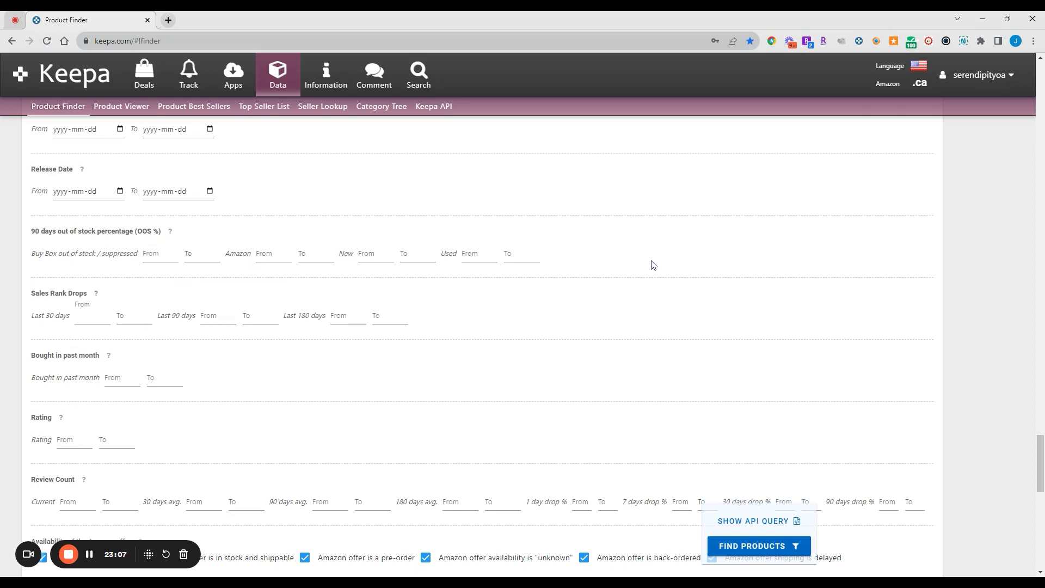
text(20)
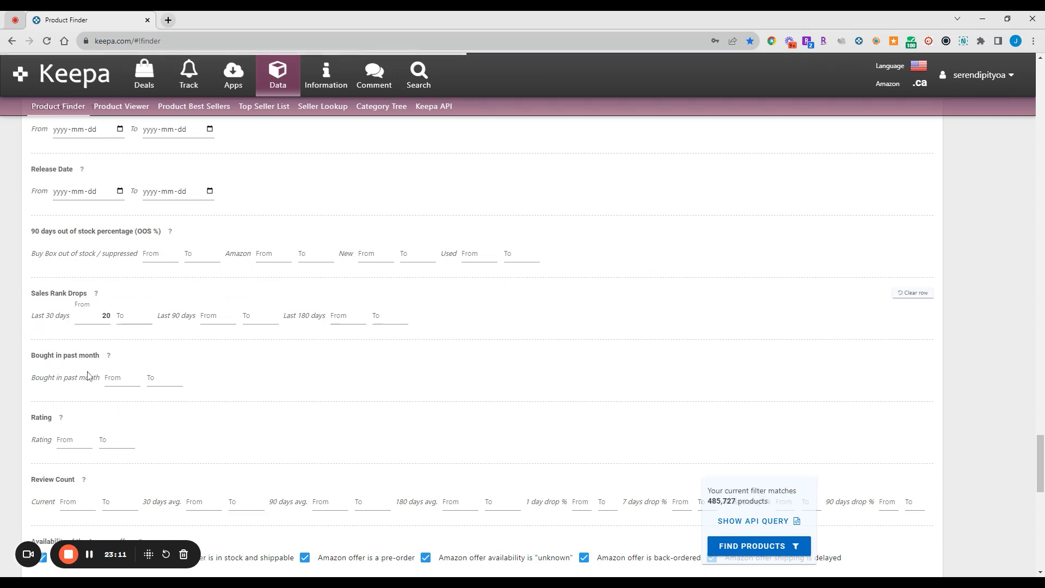
- Restrict the root category to Health & Personal Care and run the product search
scroll(162, 320, up, 6)
scroll(163, 320, up, 20)
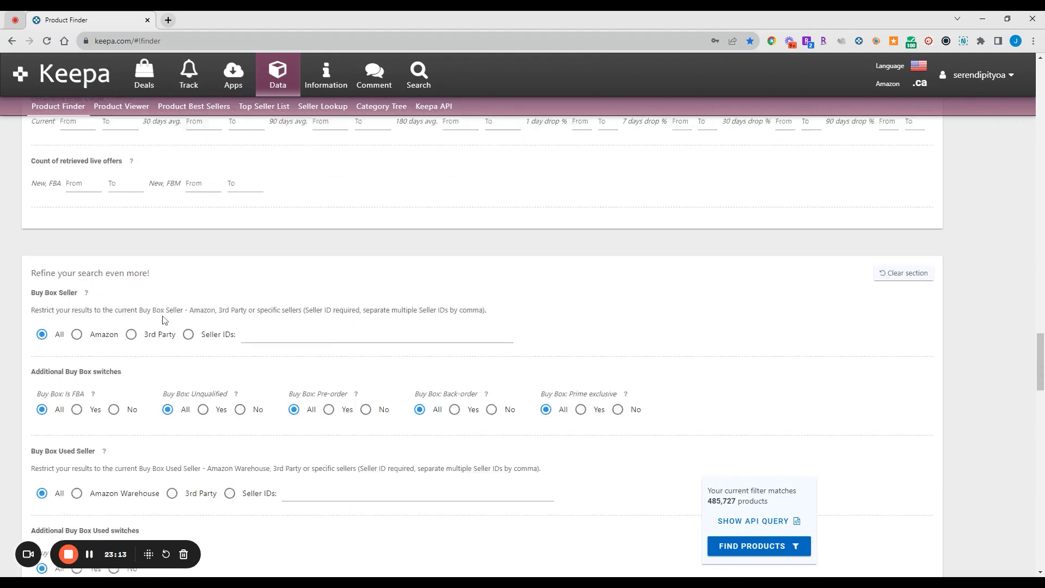
scroll(162, 320, down, 1)
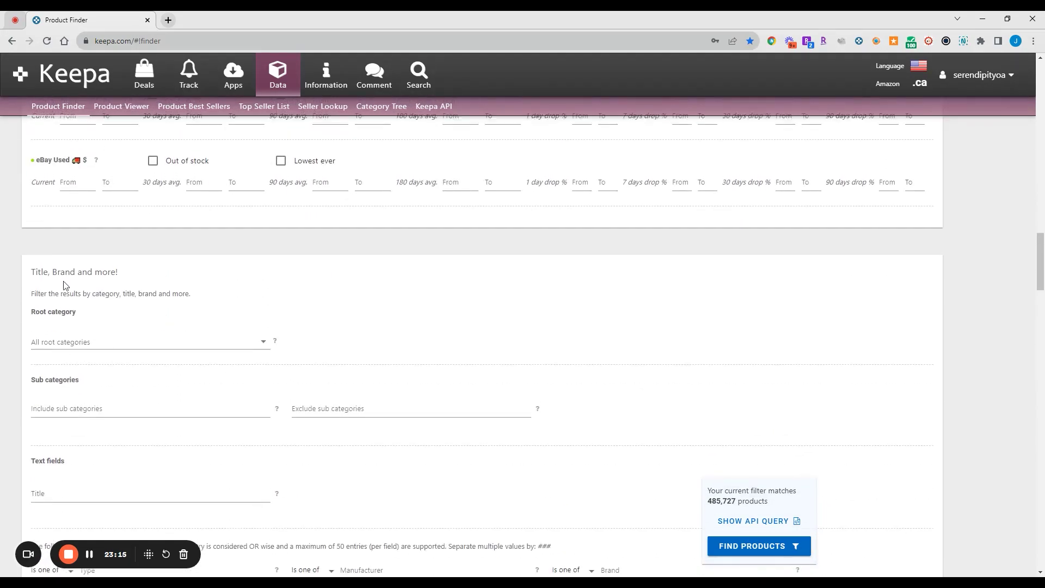
click(92, 342)
click(136, 436)
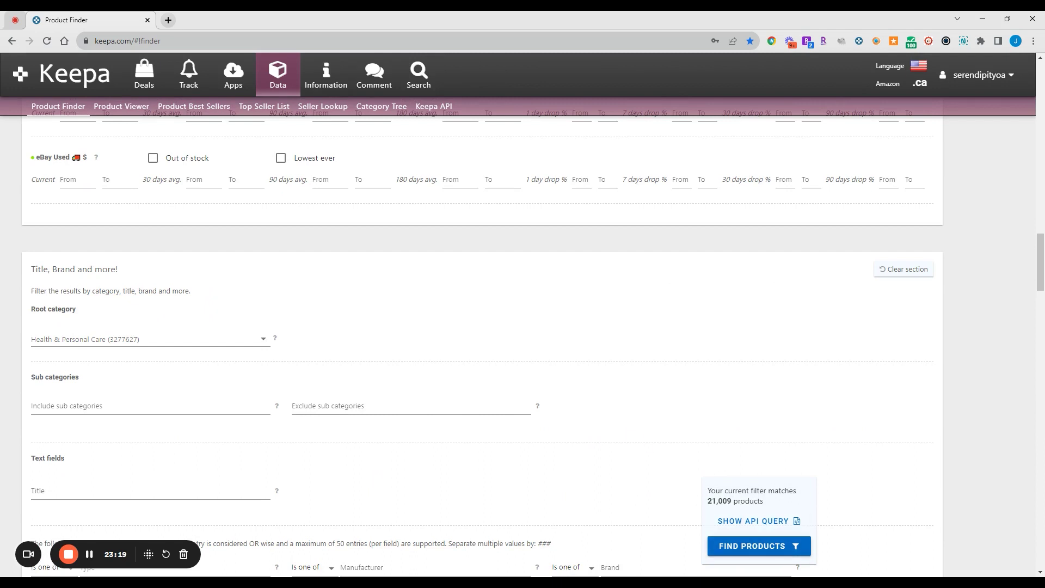
click(727, 547)
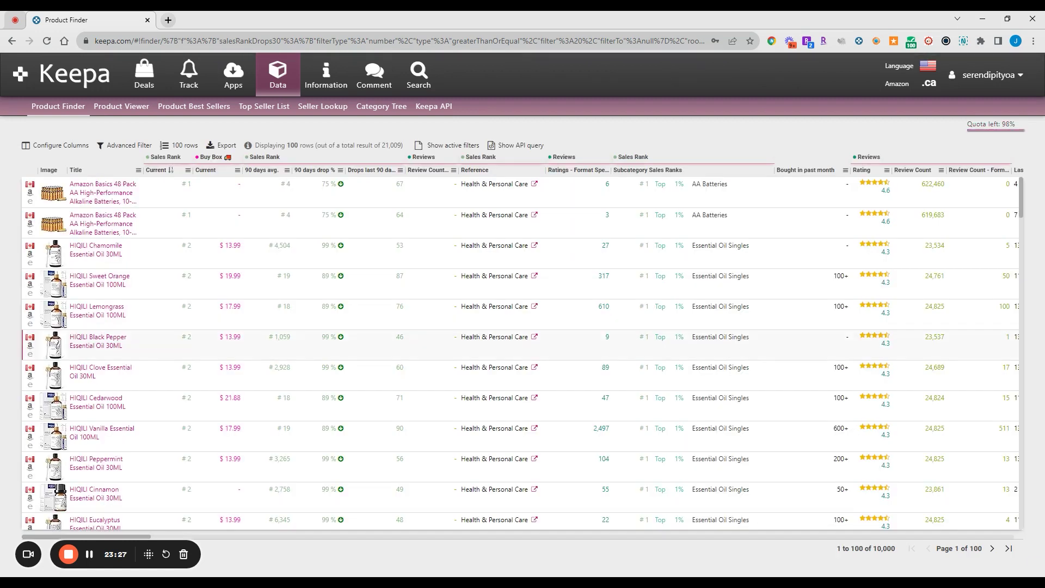
- Preview the price history graphs of several HIQILI essential oils in the search results
mouse_move(88, 287)
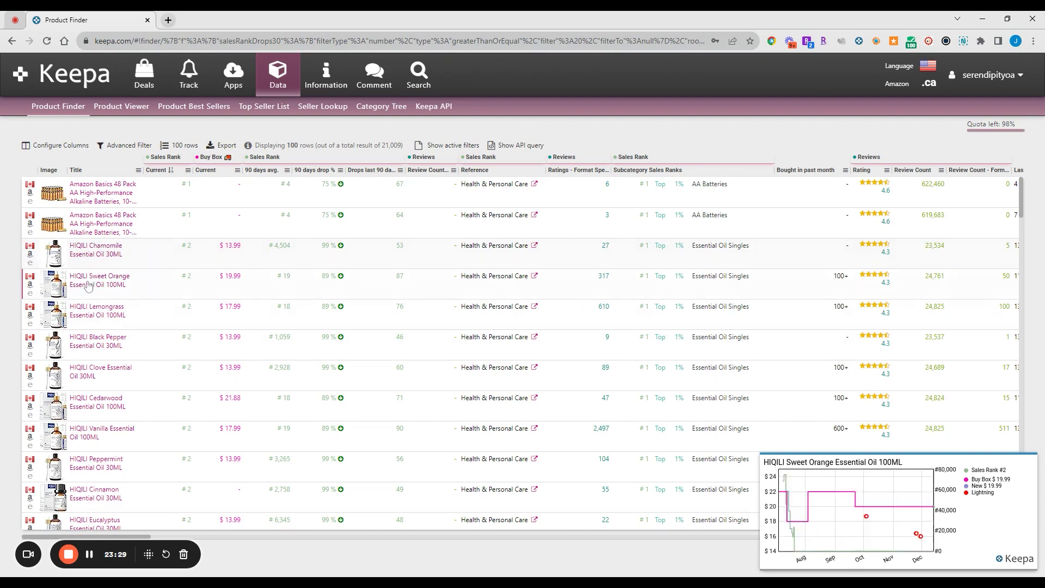
mouse_move(102, 344)
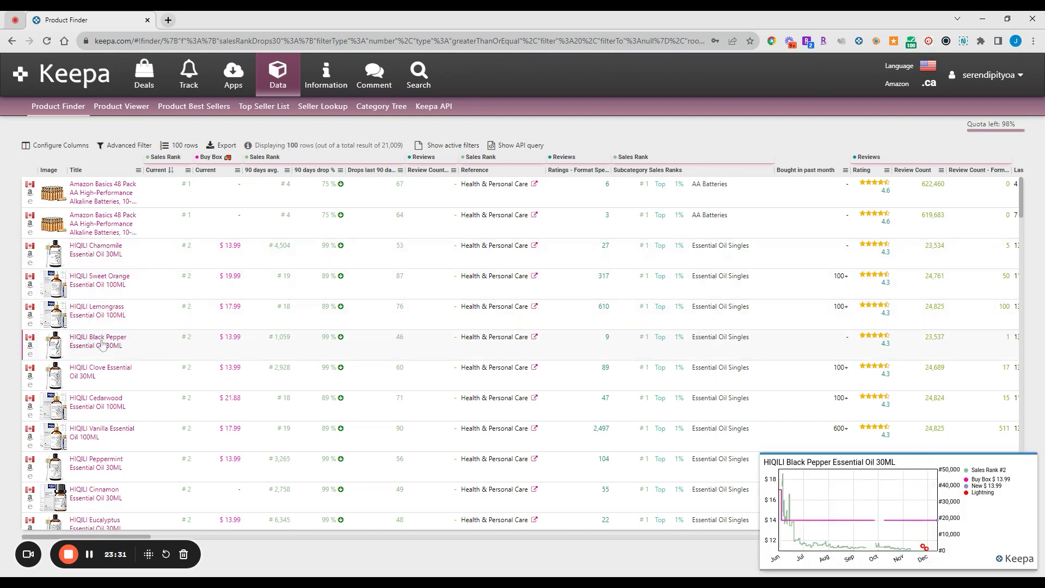
scroll(101, 381, down, 4)
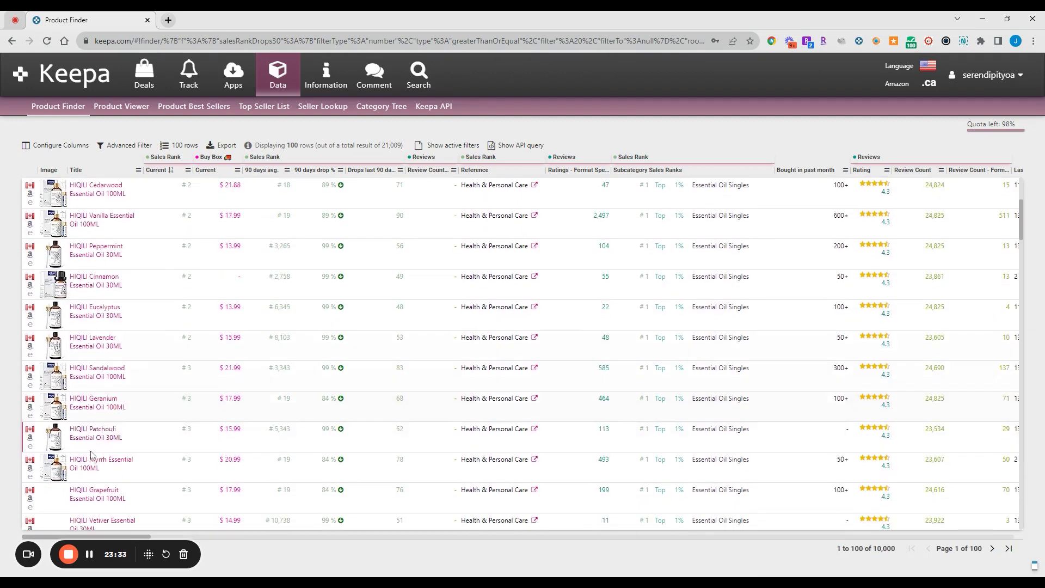
scroll(91, 455, down, 7)
mouse_move(107, 258)
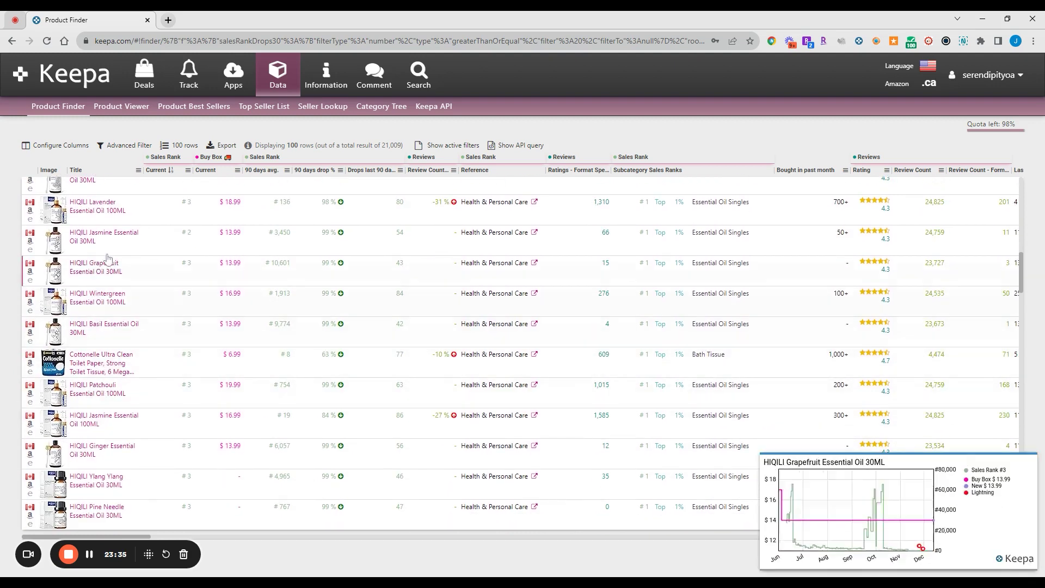
- Reopen a blank Product Finder form and examine the Bought in past month filter with its explanation
click(57, 107)
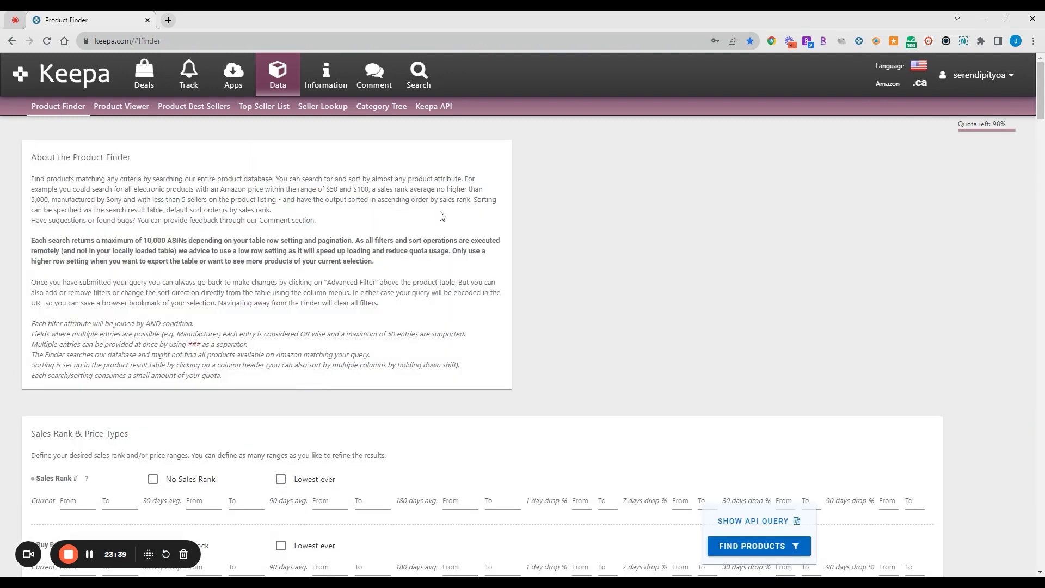
scroll(442, 216, down, 5)
scroll(442, 216, down, 12)
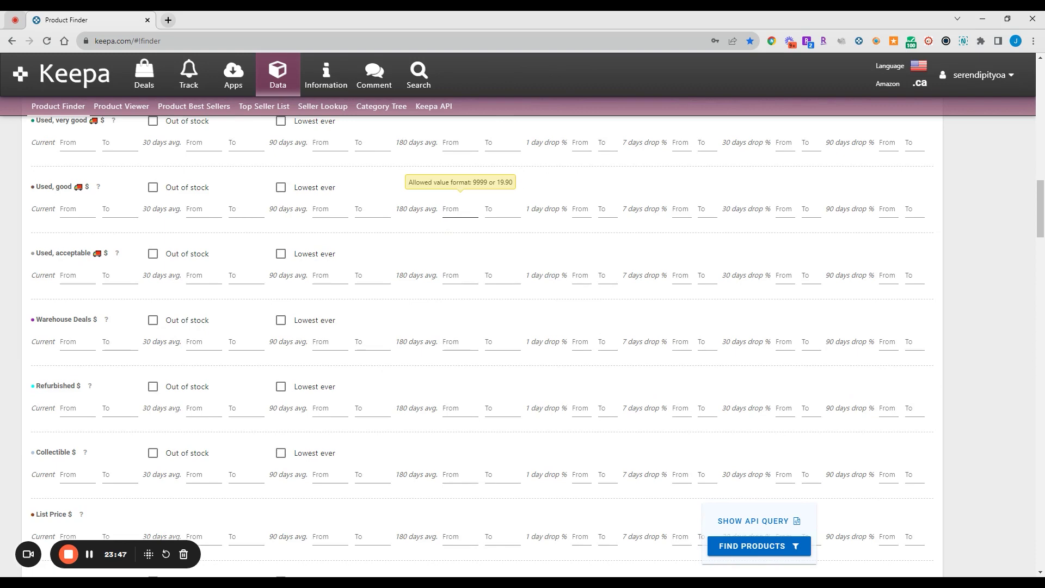
scroll(439, 212, down, 12)
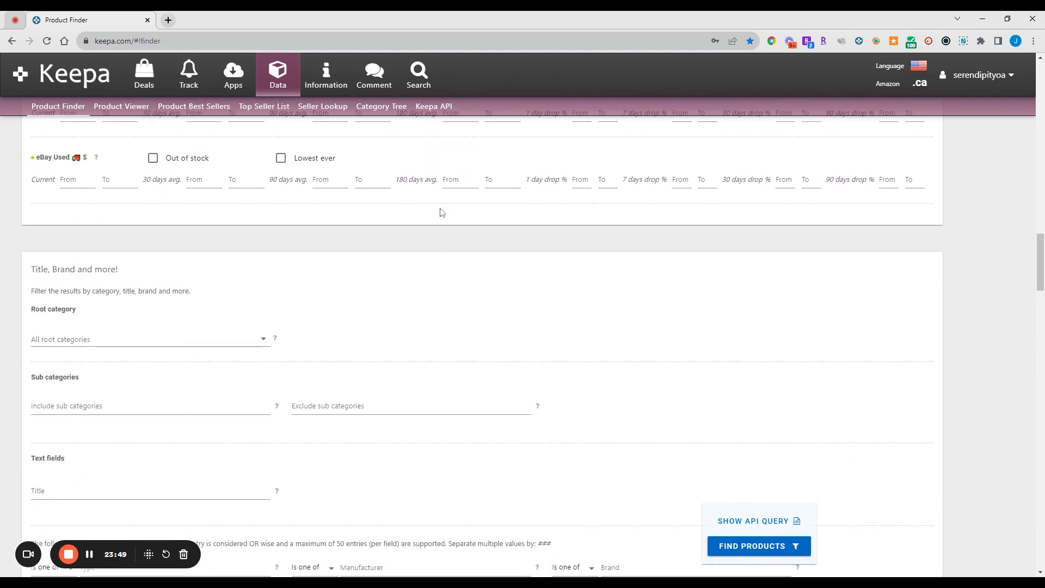
scroll(319, 290, down, 15)
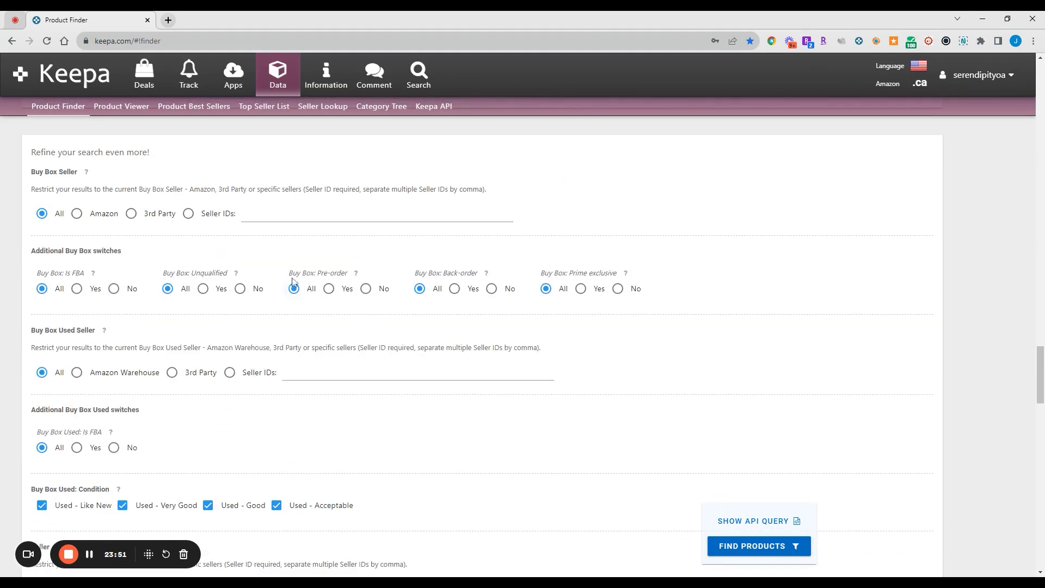
scroll(278, 299, down, 15)
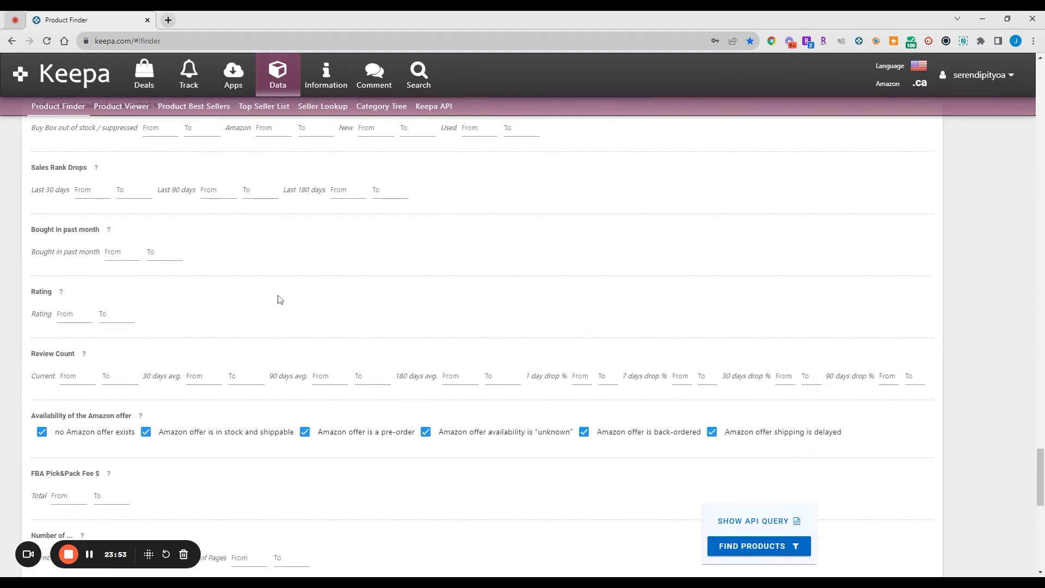
scroll(277, 299, down, 7)
scroll(290, 280, up, 13)
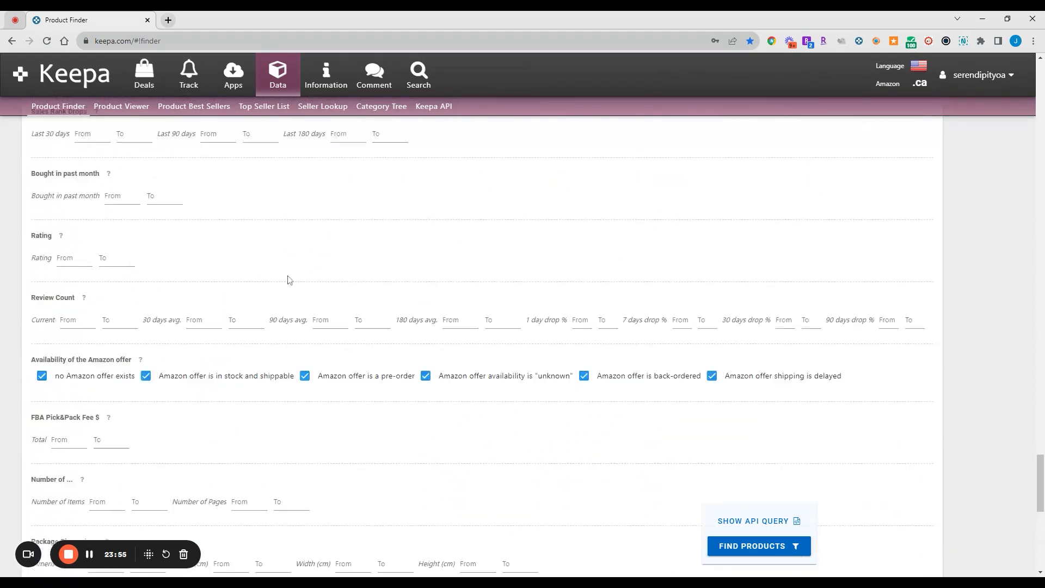
scroll(256, 357, down, 3)
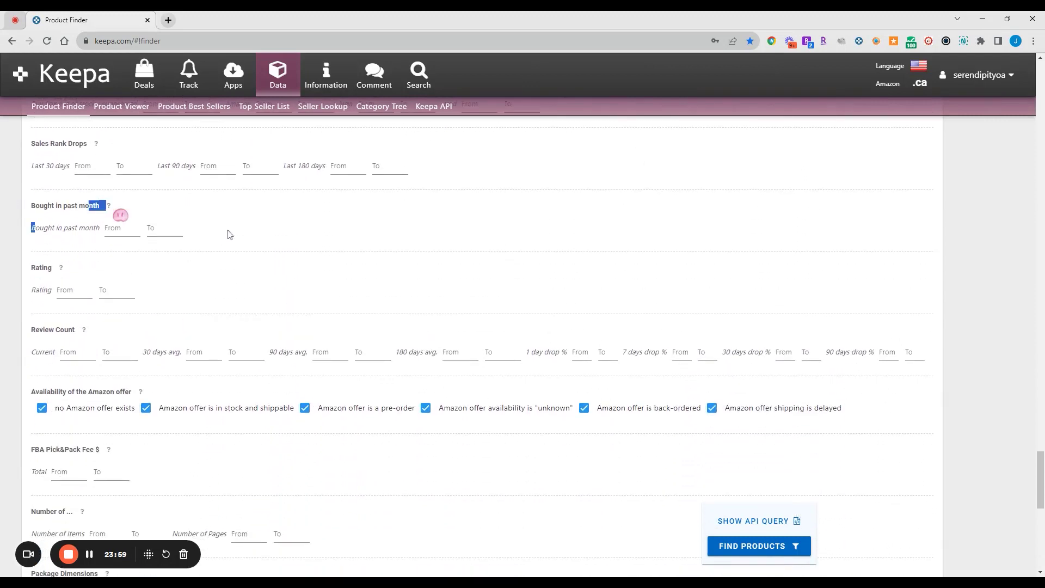
drag(28, 206, 112, 210)
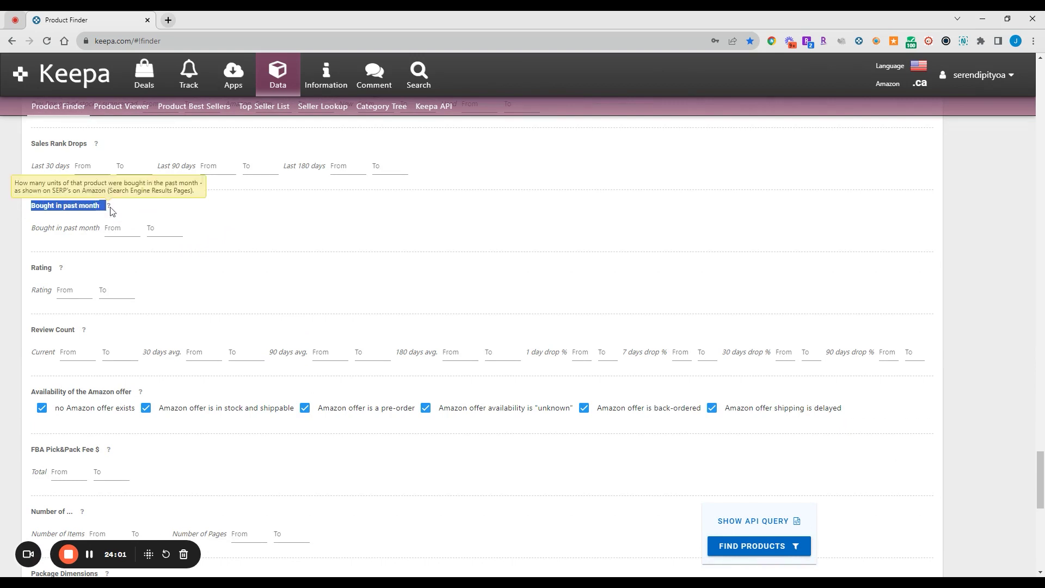
click(534, 249)
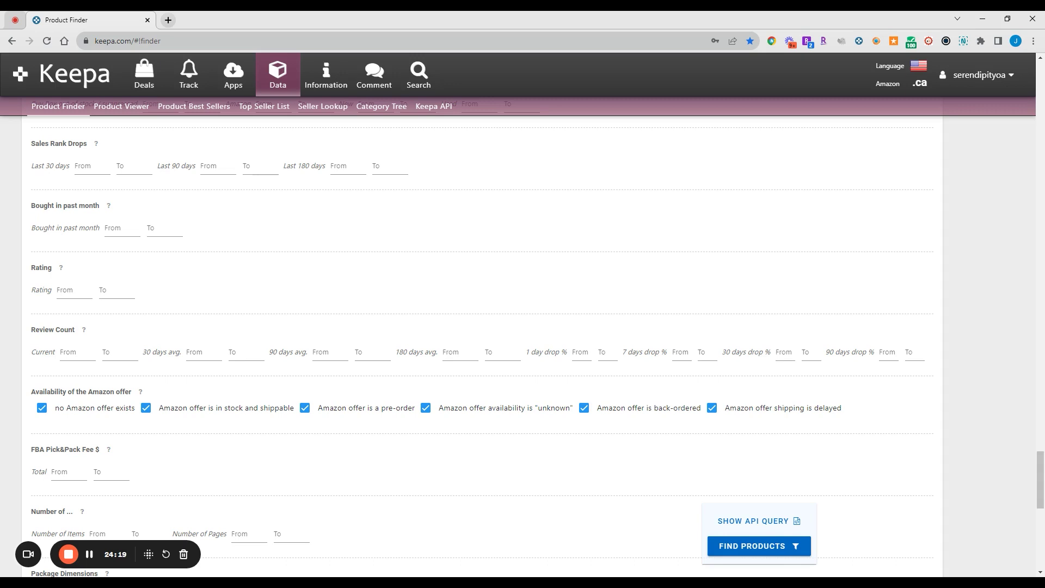
- Examine the Bought in past month range fields, followed by the Rating and Review Count filters
click(120, 227)
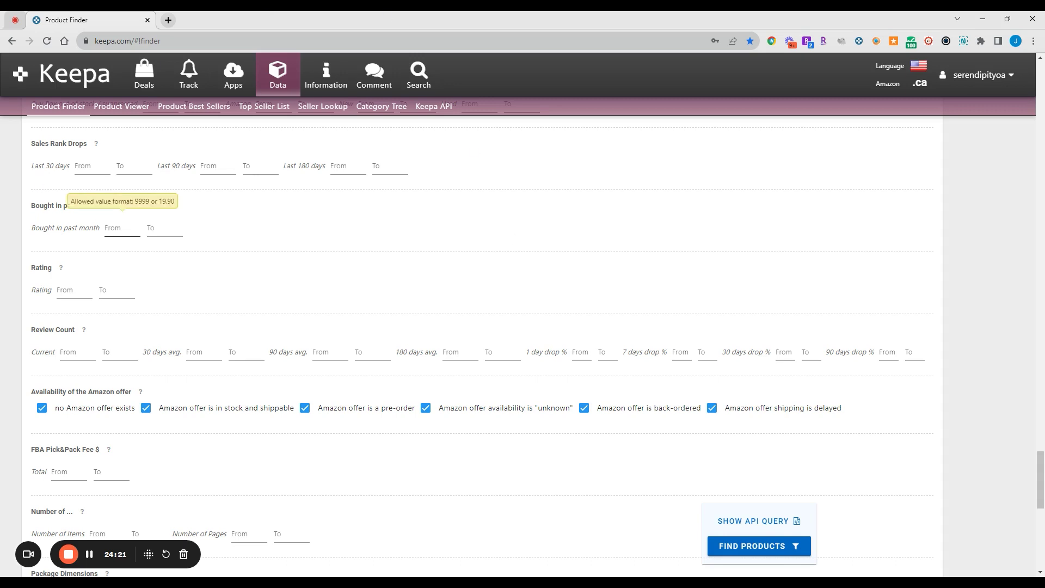
click(49, 137)
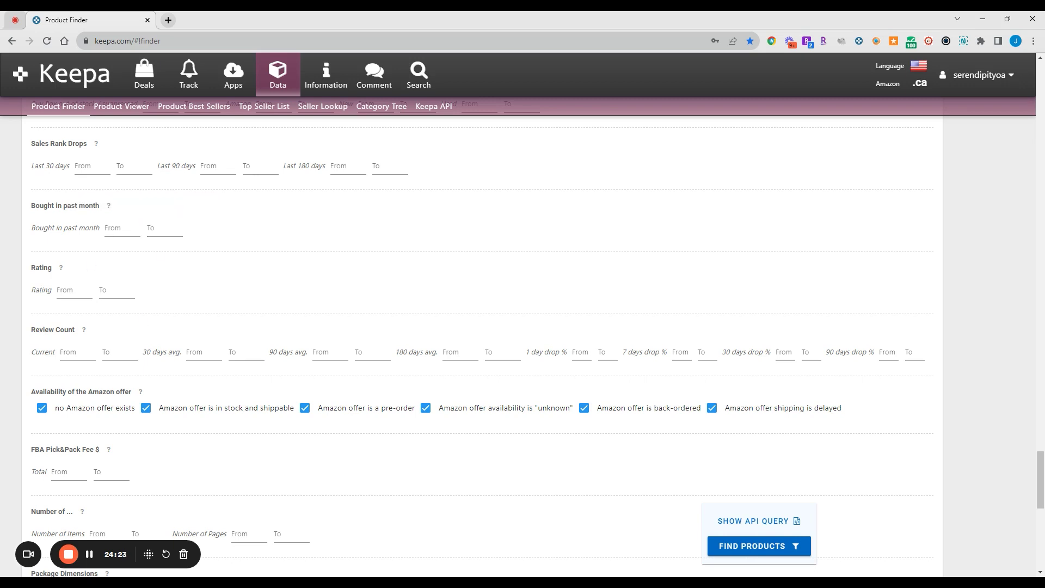
click(120, 228)
scroll(122, 374, down, 1)
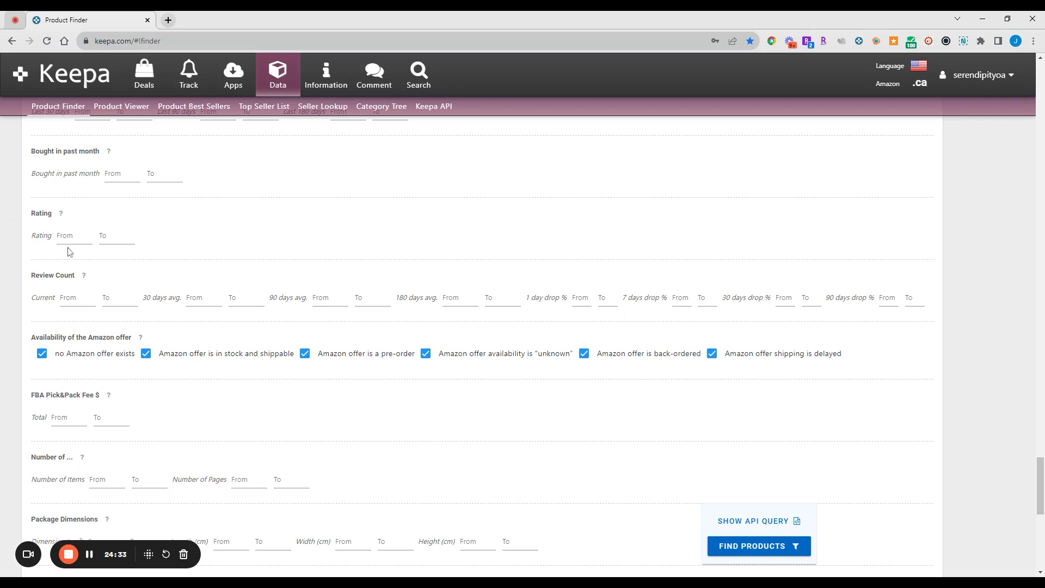
click(246, 299)
click(445, 267)
- Try a minimum Rating of 3 and clear the value again
click(44, 234)
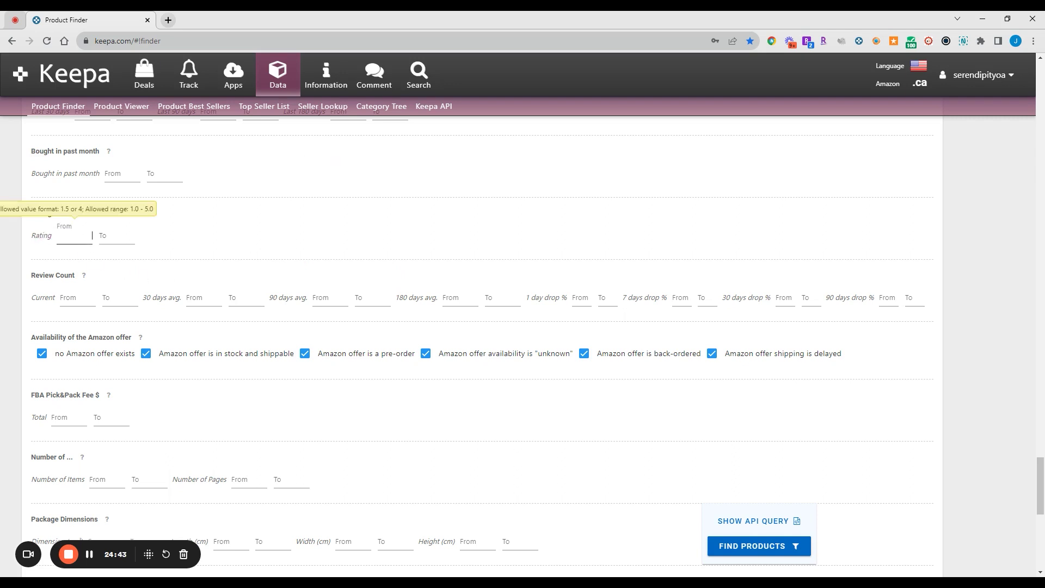
text(3)
key(Tab)
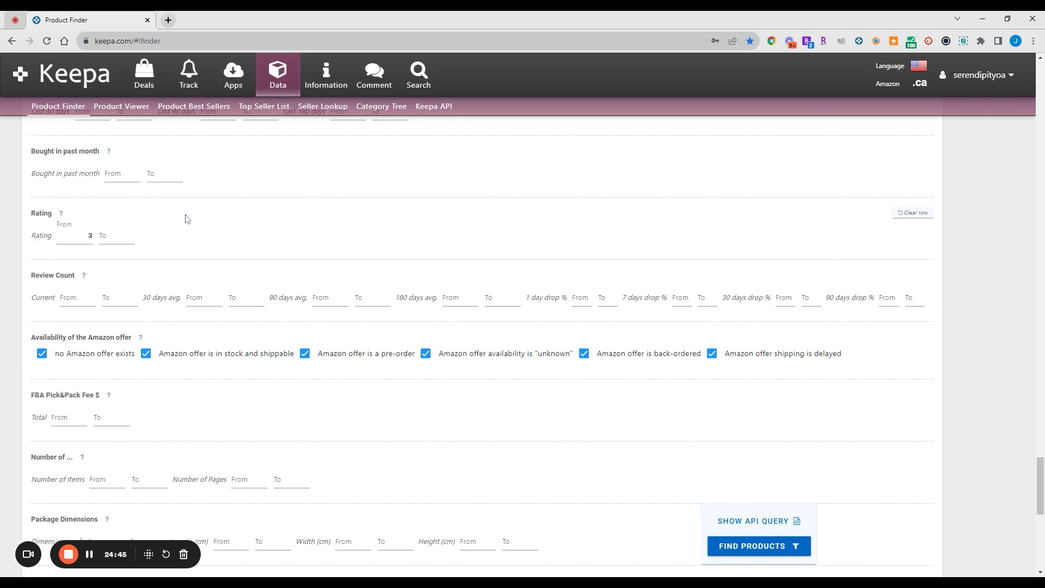
key(shift+Tab)
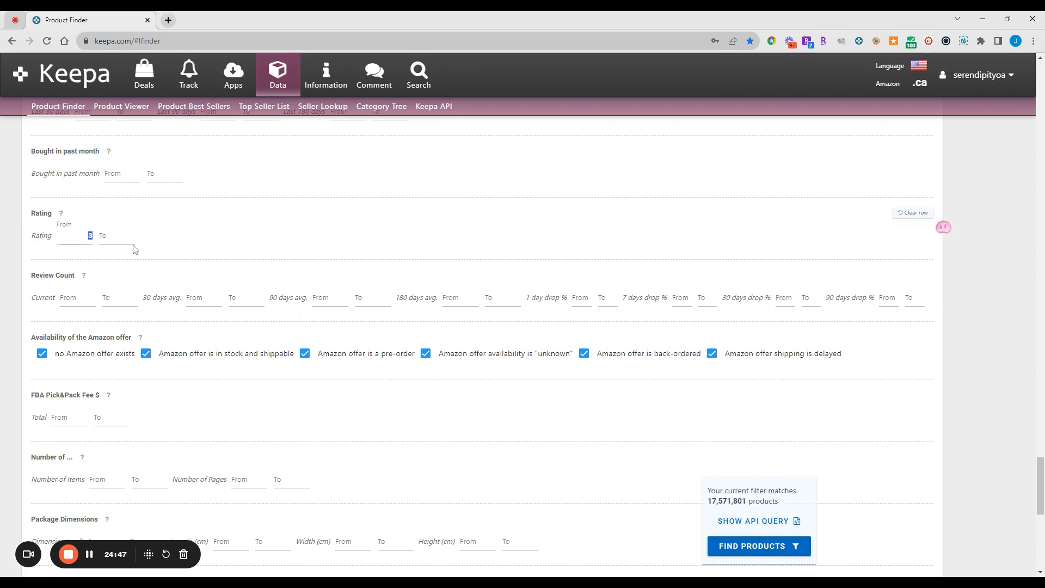
key(BackSpace)
click(130, 302)
key(shift+Tab)
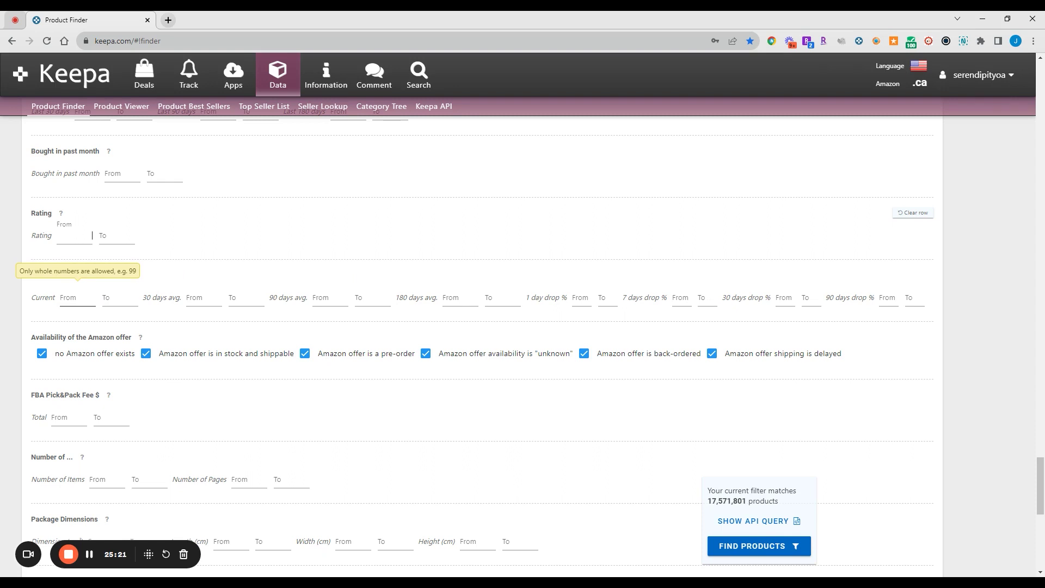
- Try a maximum current Review Count of 0 and clear the value again
key(shift+Tab)
scroll(187, 367, down, 2)
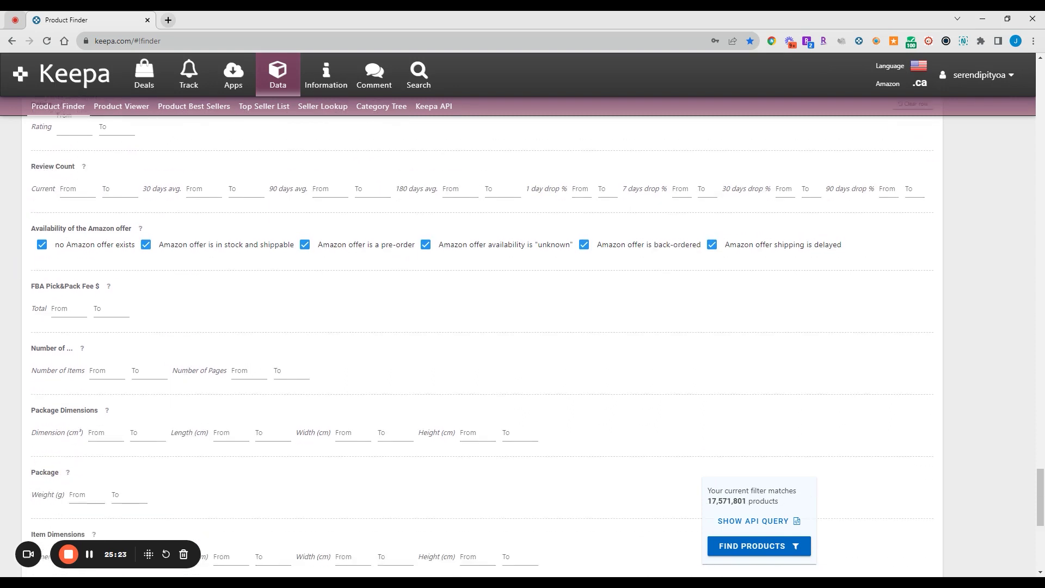
scroll(207, 309, down, 1)
scroll(100, 217, up, 1)
click(104, 182)
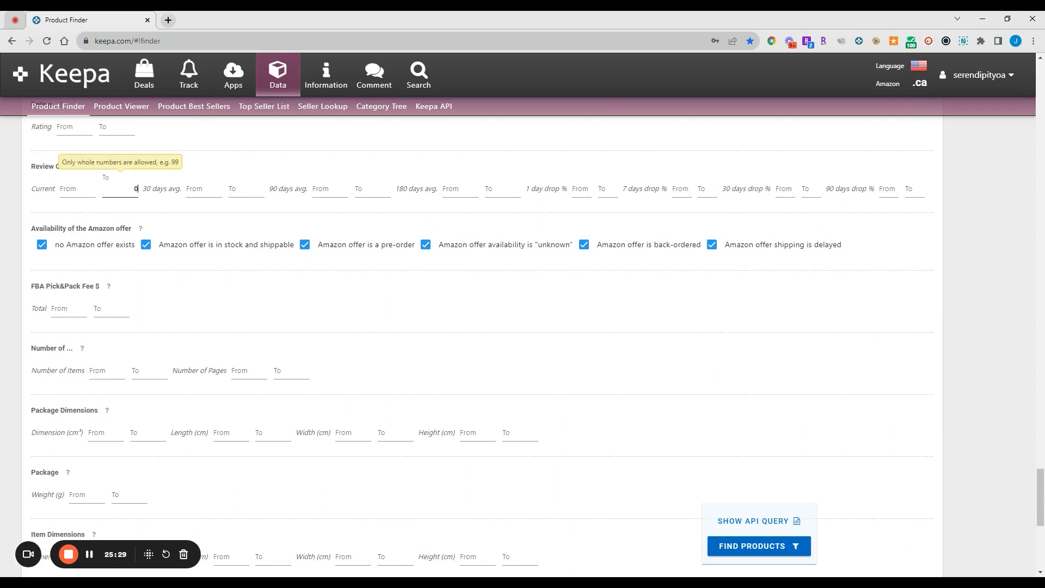
text(0)
click(455, 233)
scroll(583, 327, up, 2)
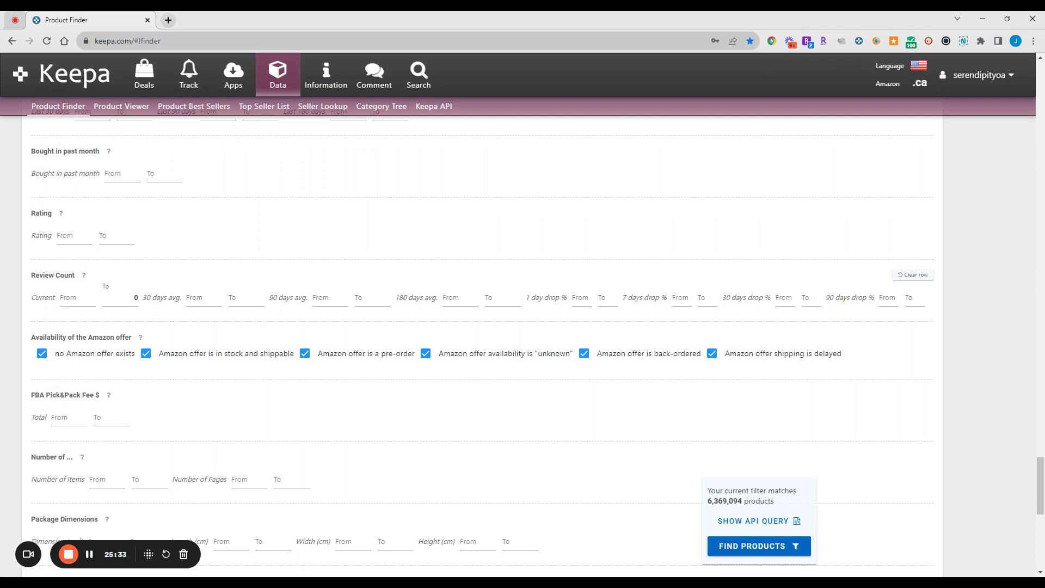
scroll(355, 191, up, 2)
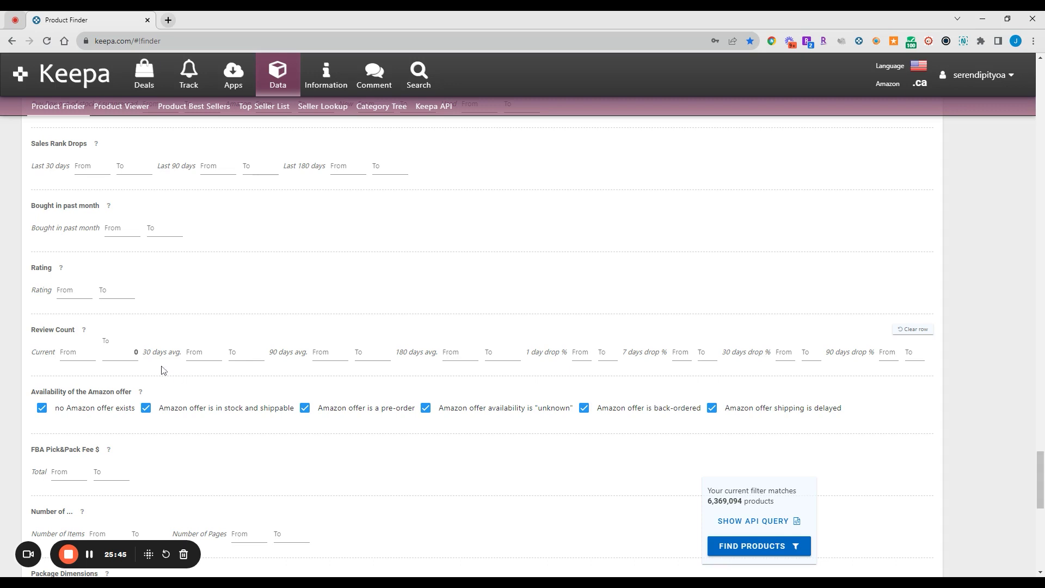
double_click(135, 357)
key(BackSpace)
- Examine the remaining filters from Amazon offer availability and FBA Pick&Pack Fee through dimensions, weights and coupons to the additional switches and settings
scroll(197, 370, down, 3)
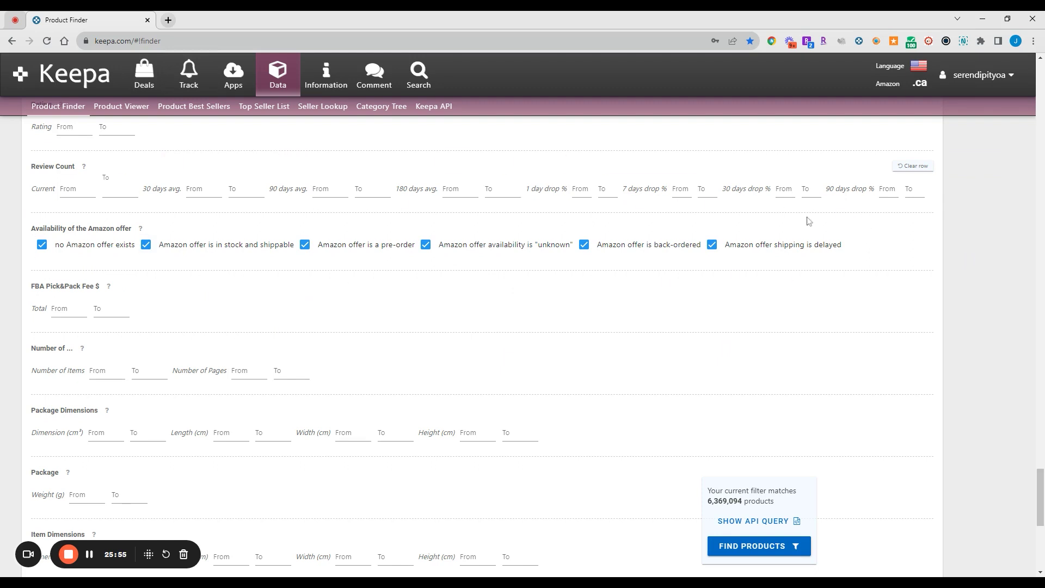
scroll(688, 259, down, 3)
scroll(656, 264, up, 1)
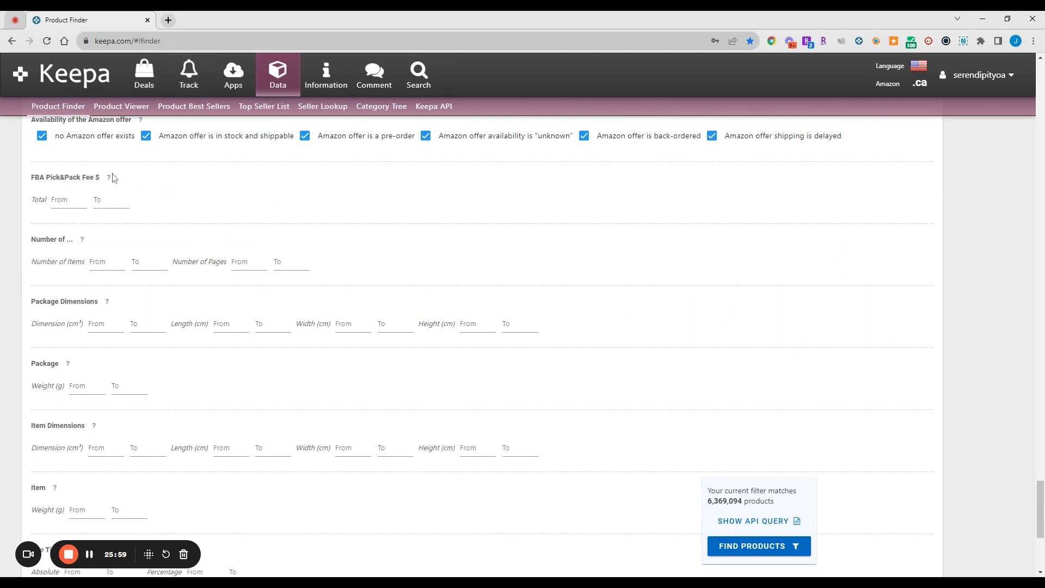
scroll(112, 175, down, 1)
scroll(147, 217, down, 3)
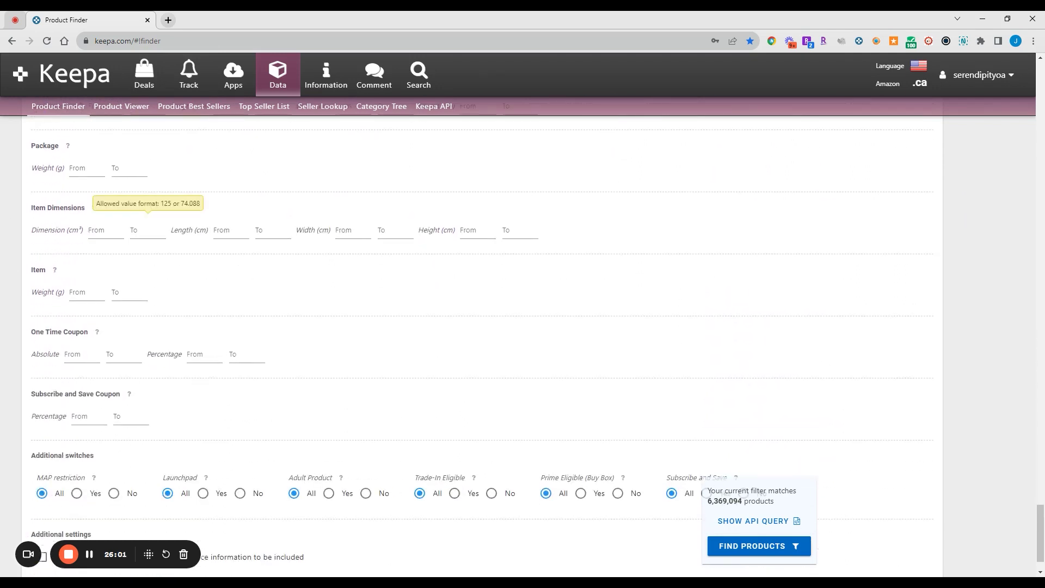
scroll(147, 218, down, 1)
scroll(147, 217, up, 4)
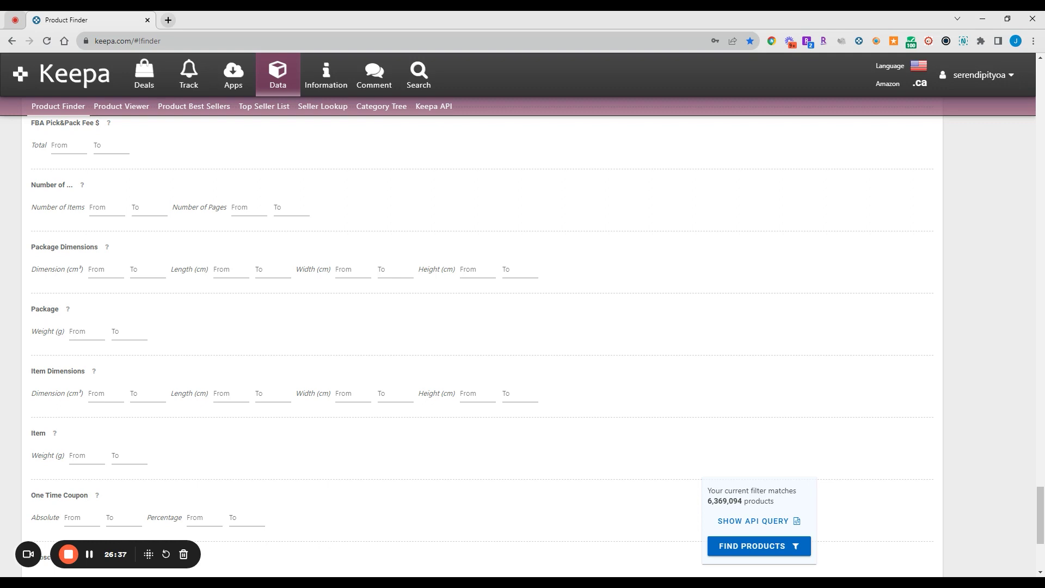
scroll(340, 310, down, 1)
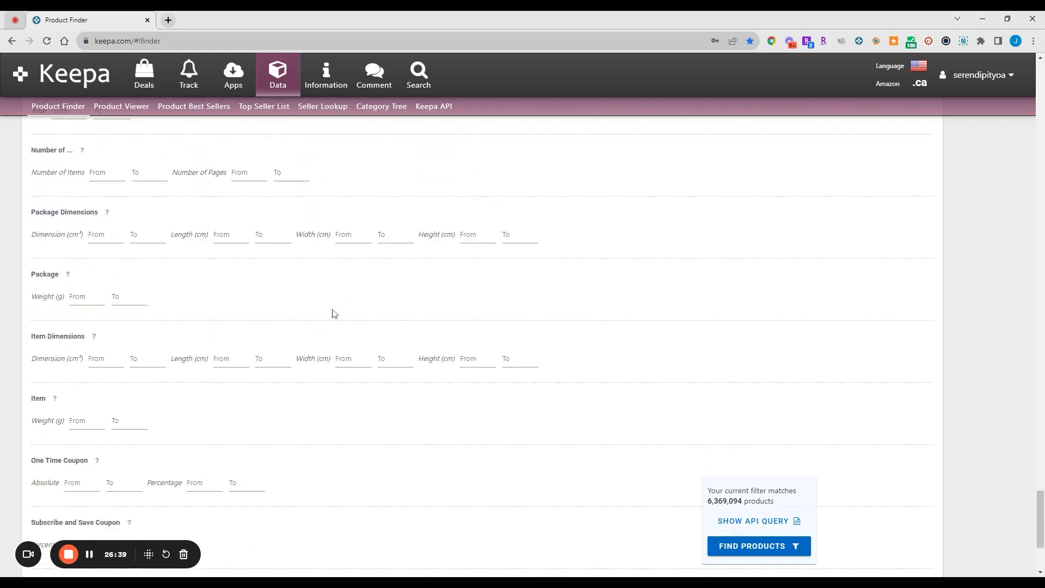
scroll(335, 314, up, 1)
scroll(417, 298, down, 4)
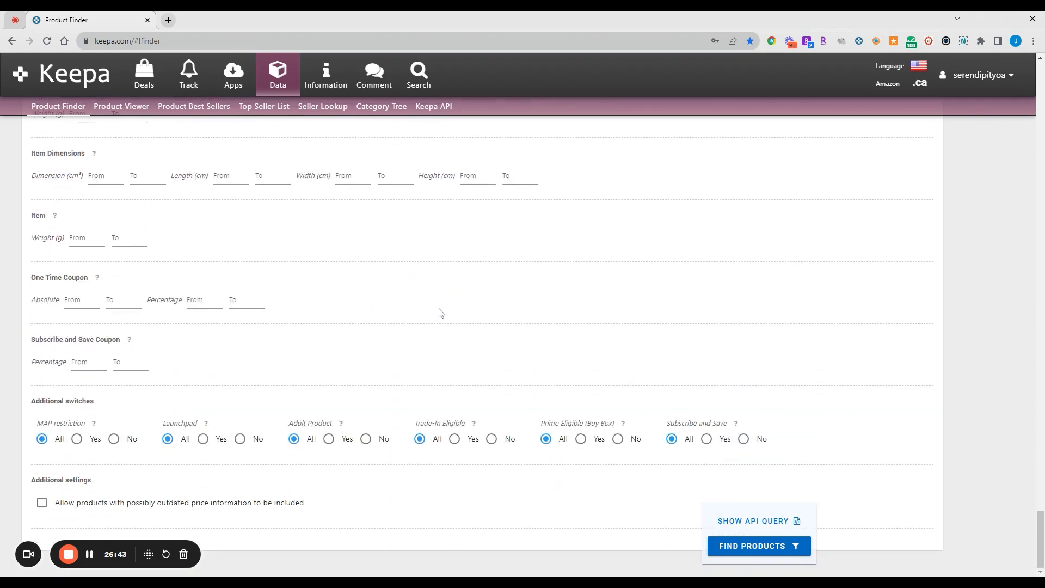
- Review the earlier filter sections again, from Sales Rank Drops and Product Type back through Offer Counts to the New and Used price filters
scroll(441, 313, up, 20)
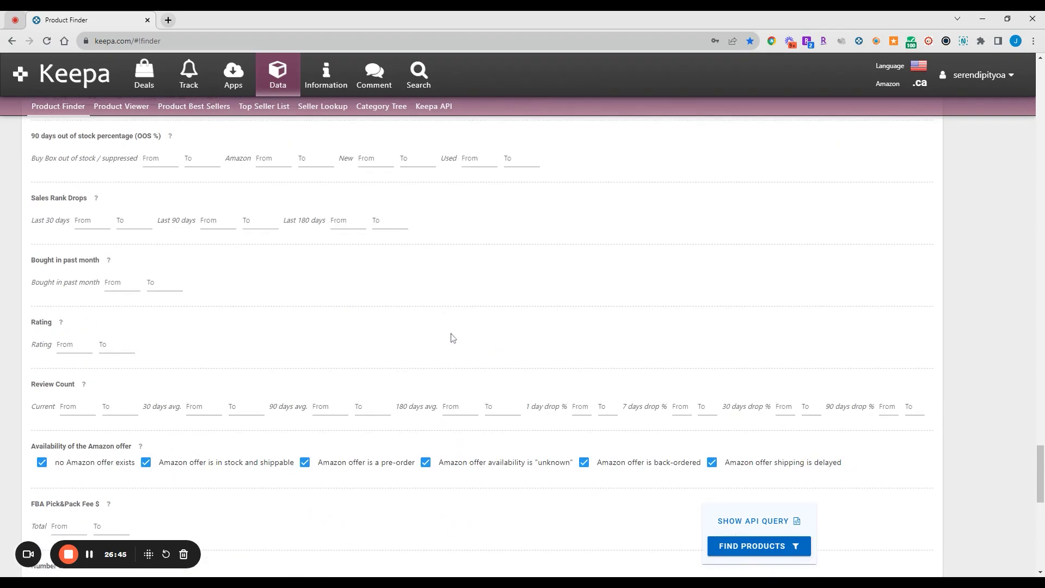
scroll(451, 338, up, 10)
scroll(450, 338, down, 9)
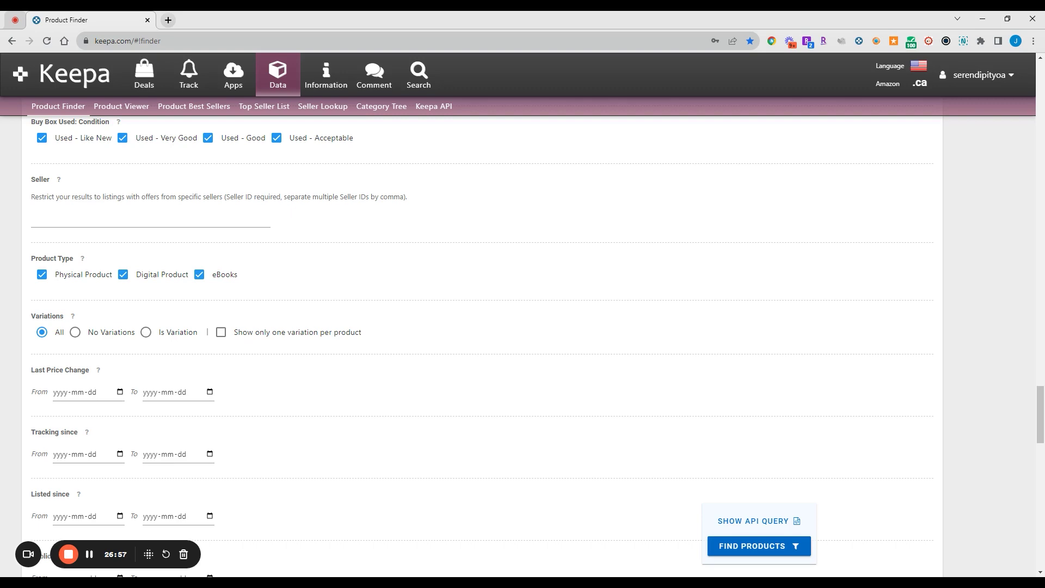
scroll(450, 337, up, 15)
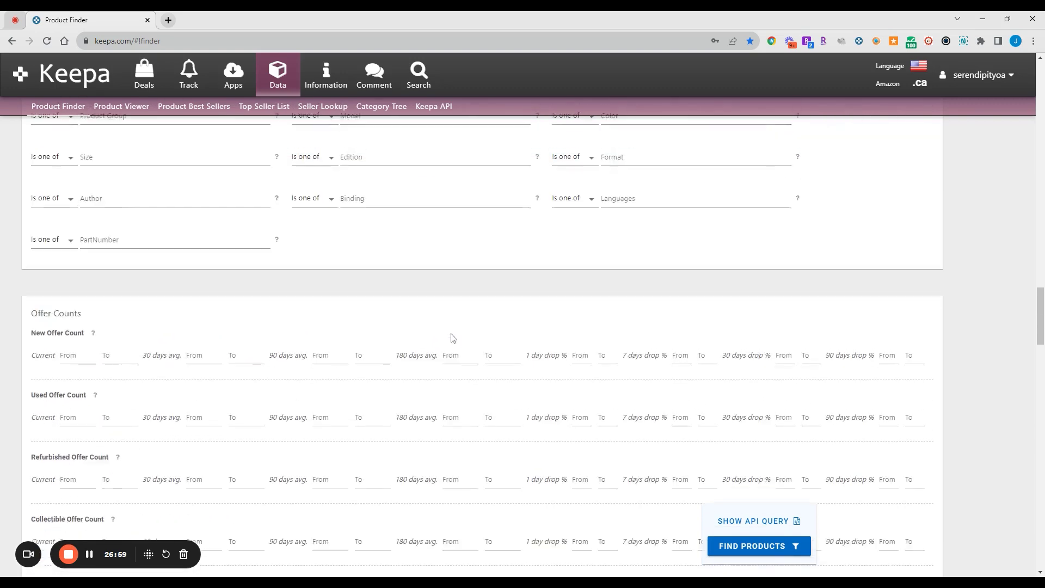
scroll(451, 338, up, 15)
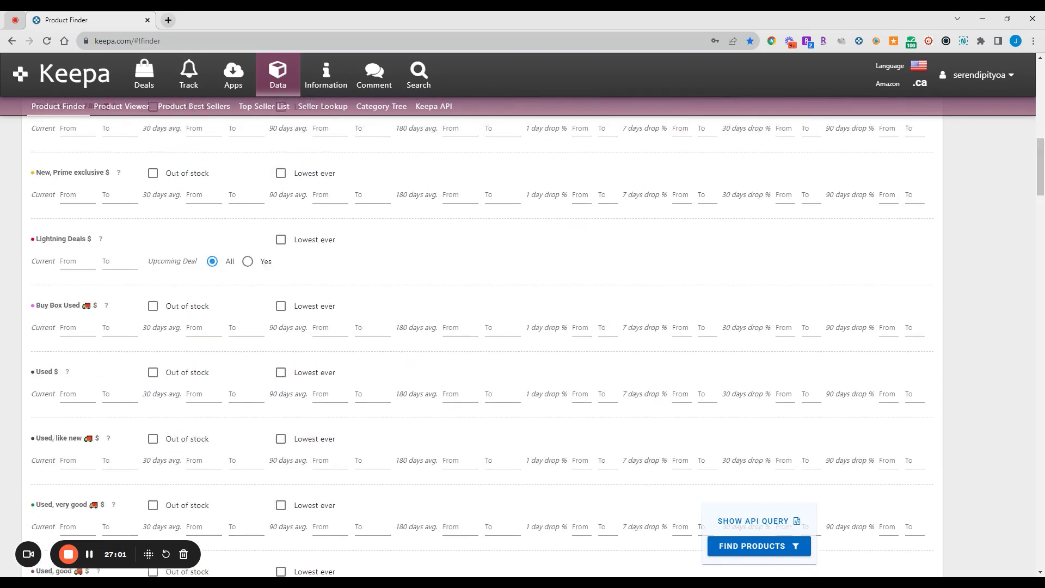
scroll(482, 337, down, 12)
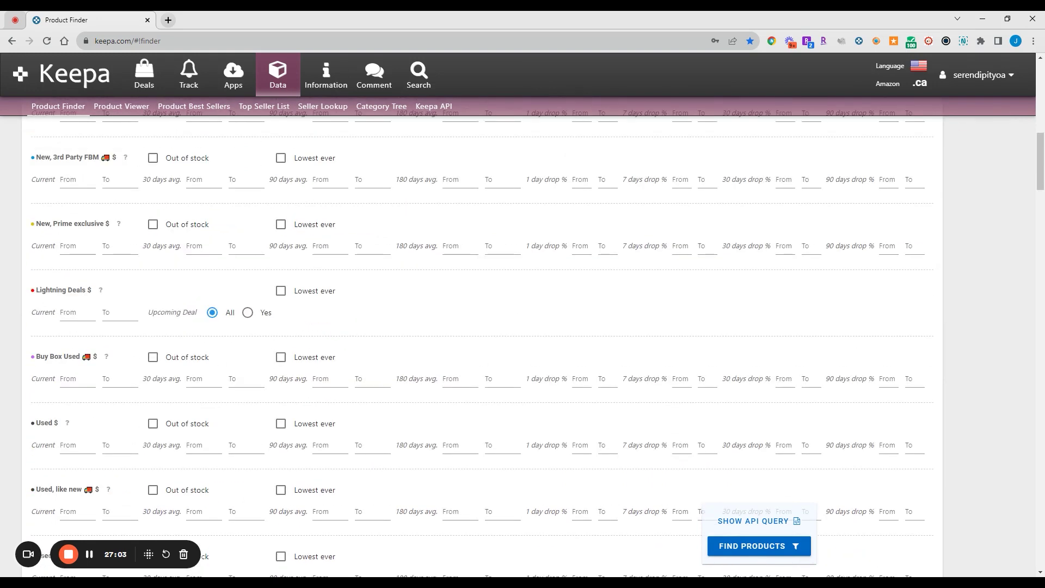
scroll(450, 344, up, 9)
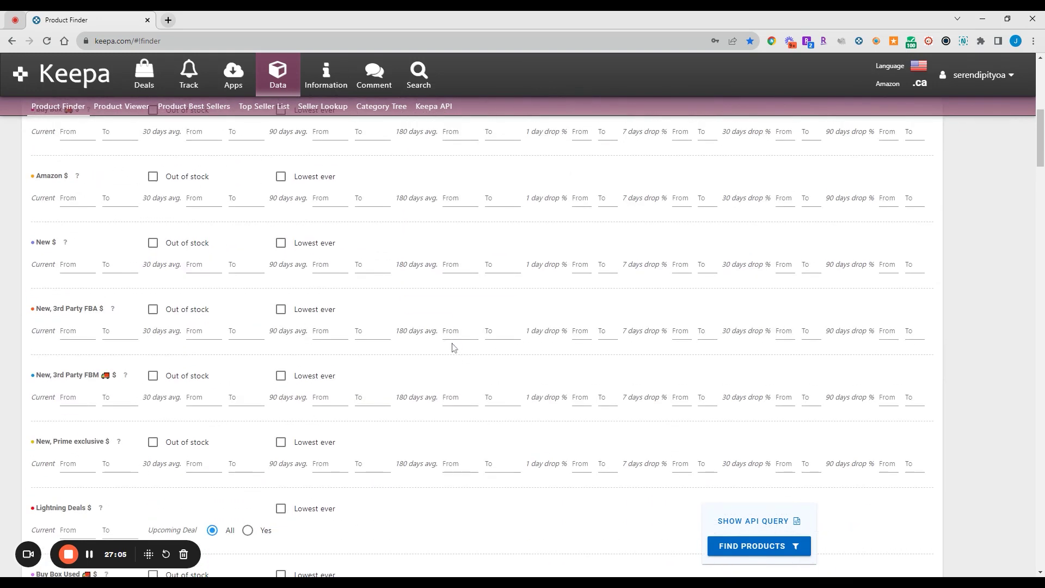